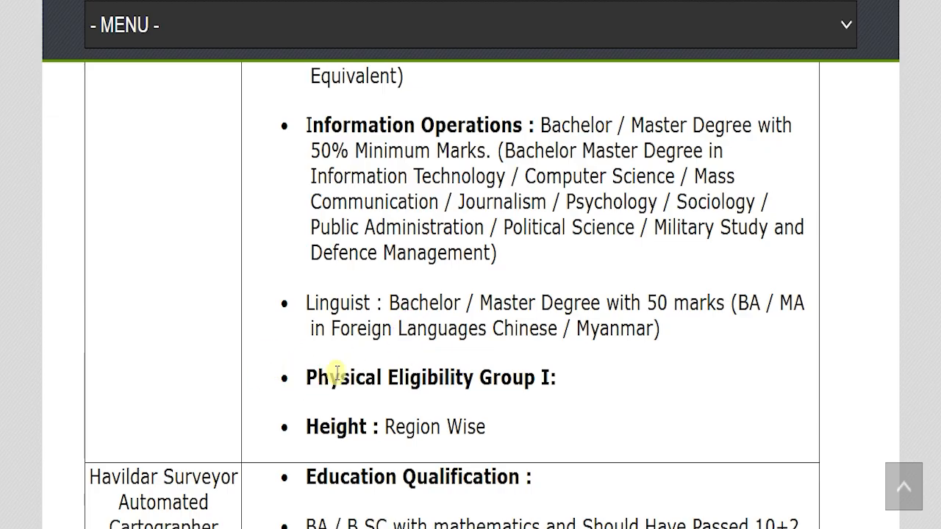
Review the education and physical eligibility requirements for the Havildar, JCO Catering and JCO Religious Teacher posts.
scroll(668, 264, down, 4)
scroll(441, 338, down, 5)
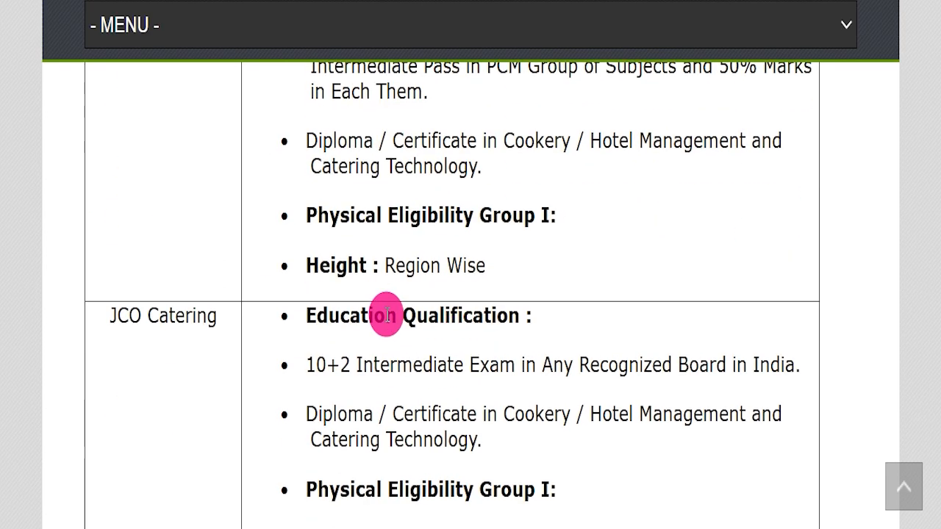
scroll(390, 320, down, 3)
scroll(395, 330, down, 2)
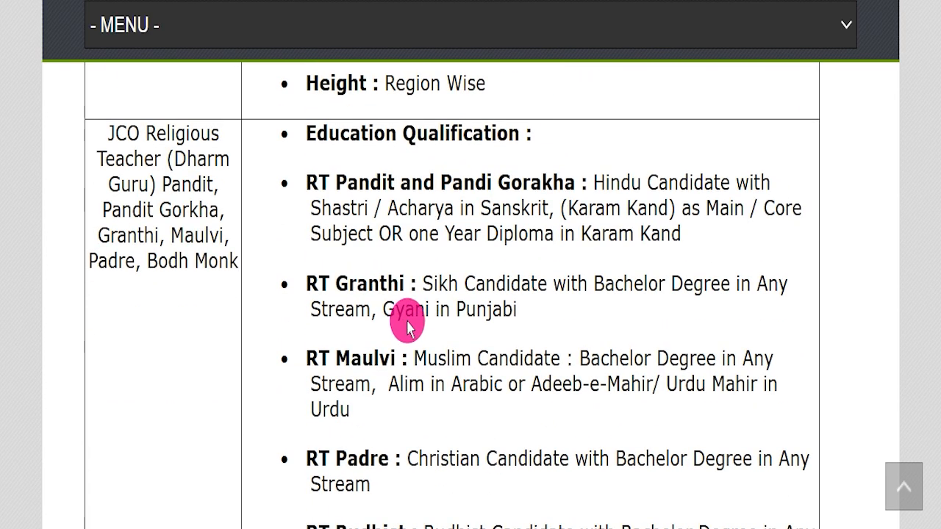
scroll(407, 327, down, 9)
drag(284, 132, 409, 450)
scroll(352, 324, down, 8)
scroll(358, 349, down, 10)
scroll(369, 338, down, 7)
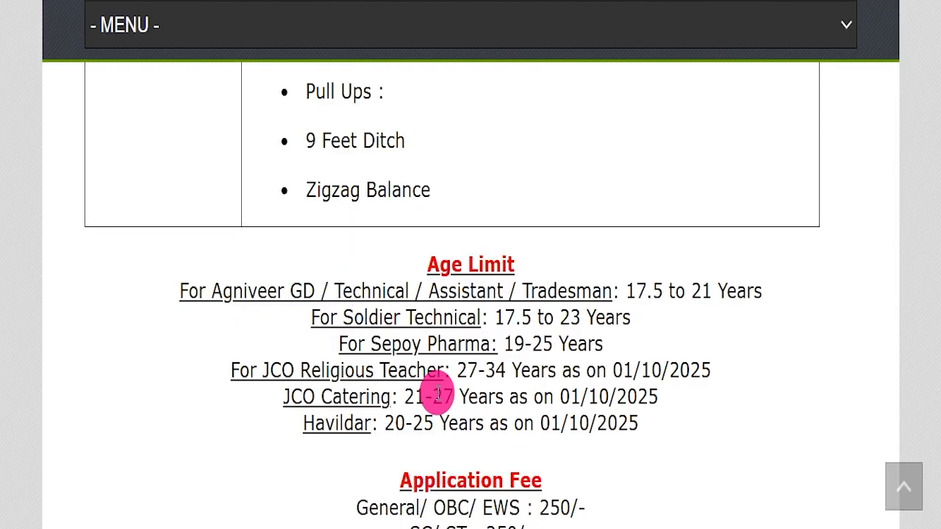
Examine the age limits for each post and the application fees with their payment methods.
drag(395, 291, 613, 436)
click(630, 438)
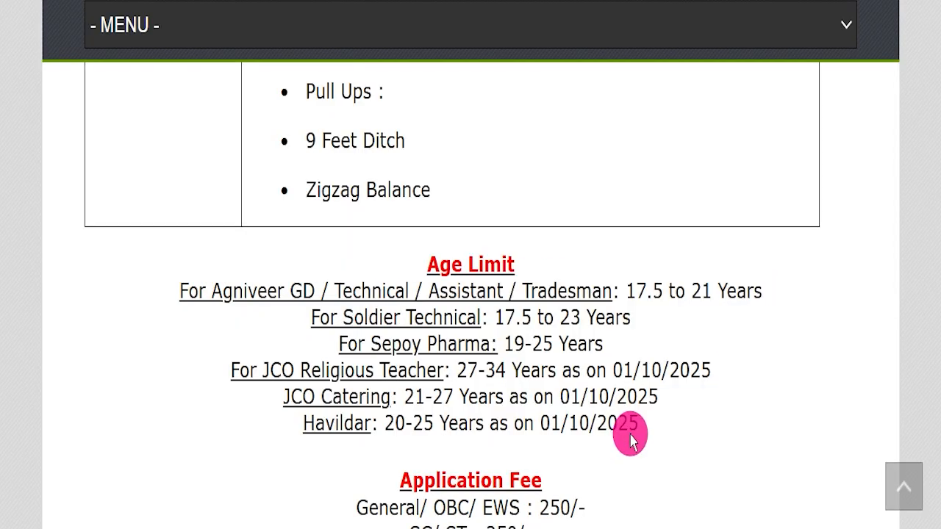
scroll(623, 437, down, 2)
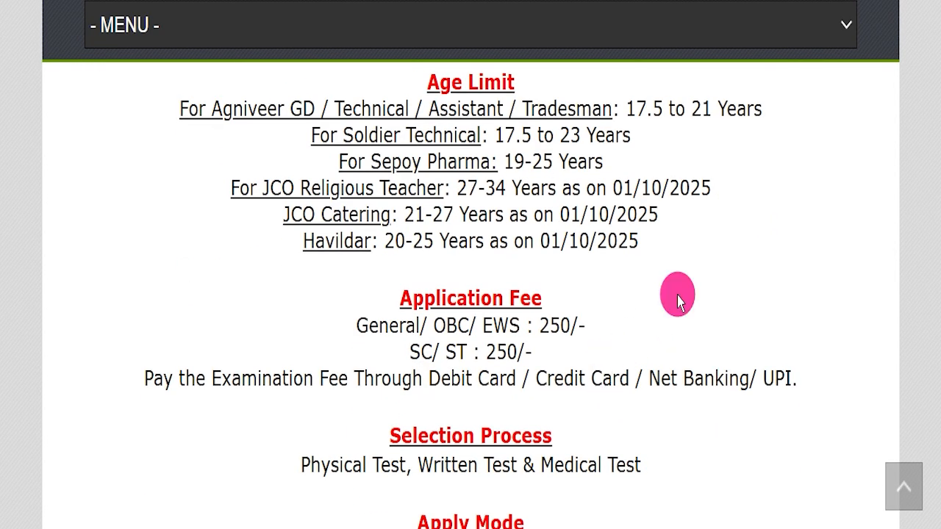
drag(332, 316, 695, 336)
drag(820, 375, 357, 336)
click(528, 419)
Read the article's selection process, apply mode, job location and official website entries.
scroll(584, 373, down, 1)
scroll(599, 360, down, 1)
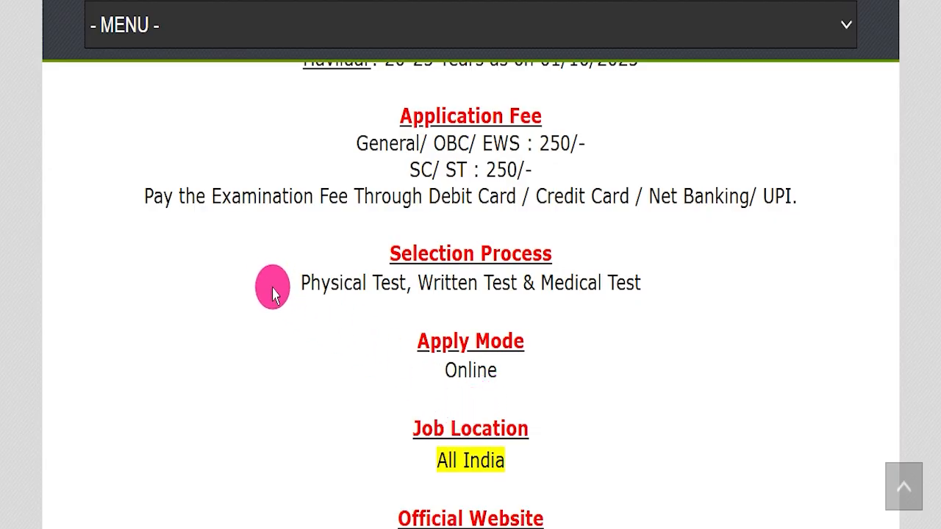
drag(269, 285, 757, 313)
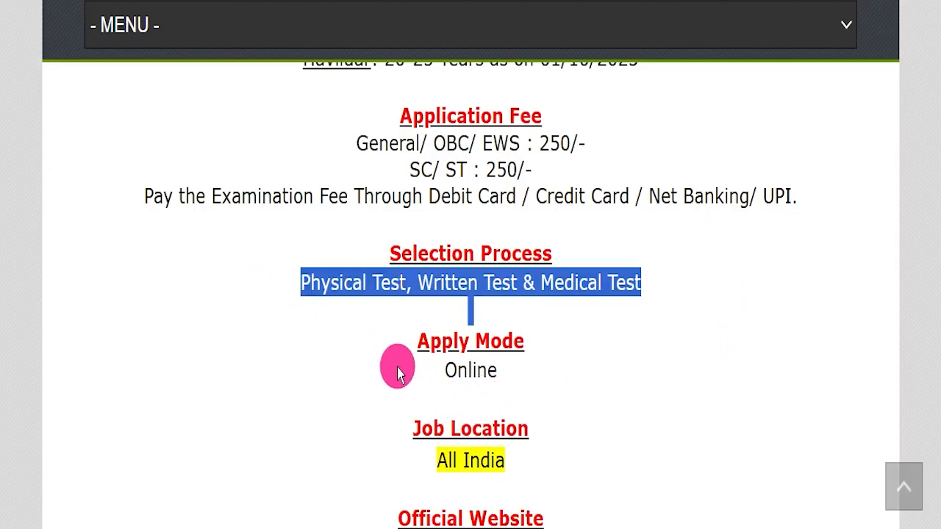
drag(396, 368, 535, 372)
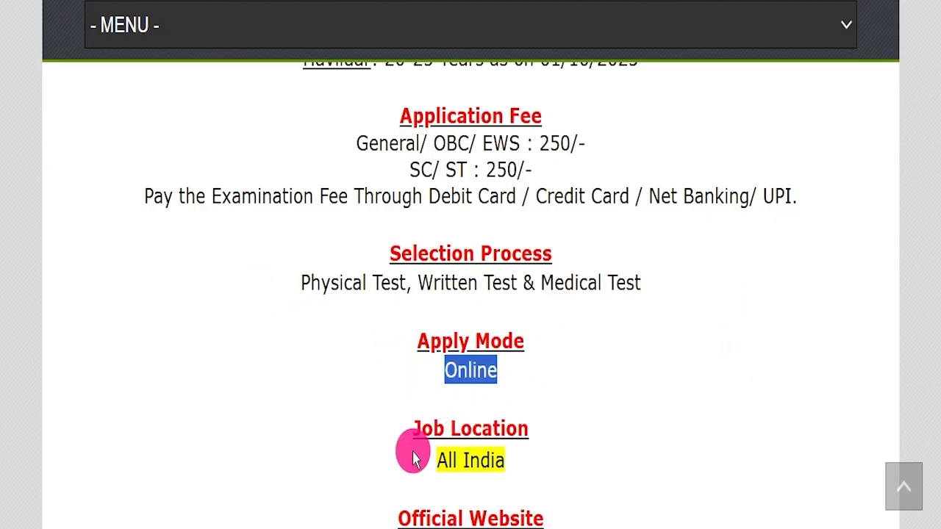
drag(387, 458, 604, 438)
scroll(604, 438, down, 3)
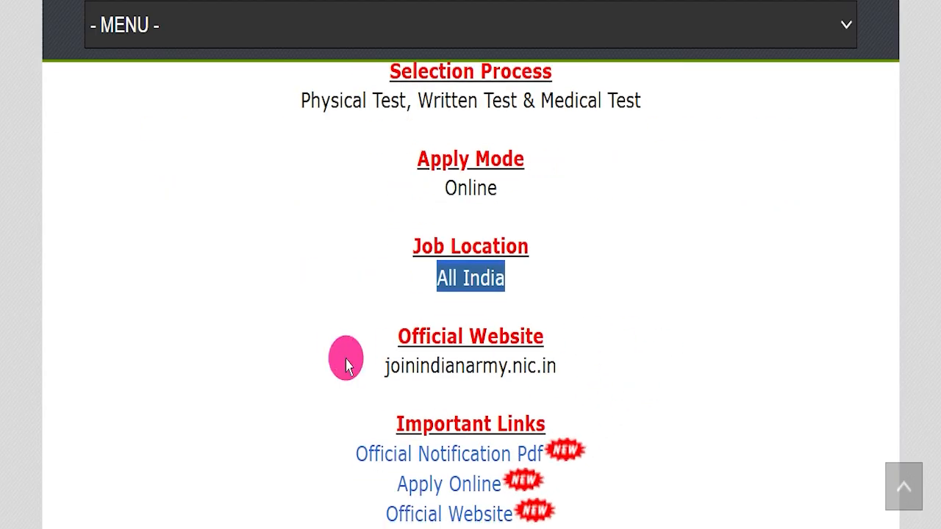
drag(330, 357, 594, 366)
scroll(594, 365, down, 1)
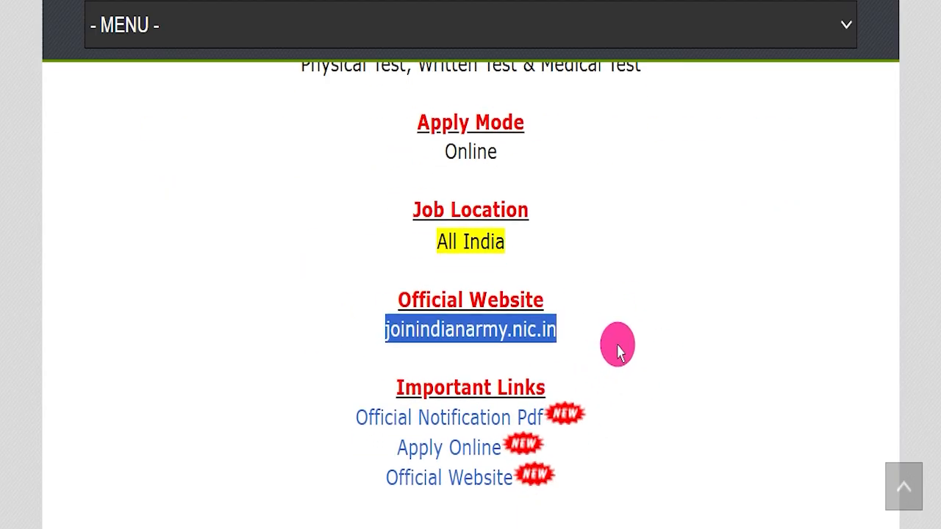
Review the important links and open the Official Notification Pdf page on the Join Indian Army site.
click(617, 349)
drag(617, 349, 394, 297)
click(776, 371)
drag(360, 371, 642, 496)
click(661, 455)
drag(326, 401, 538, 416)
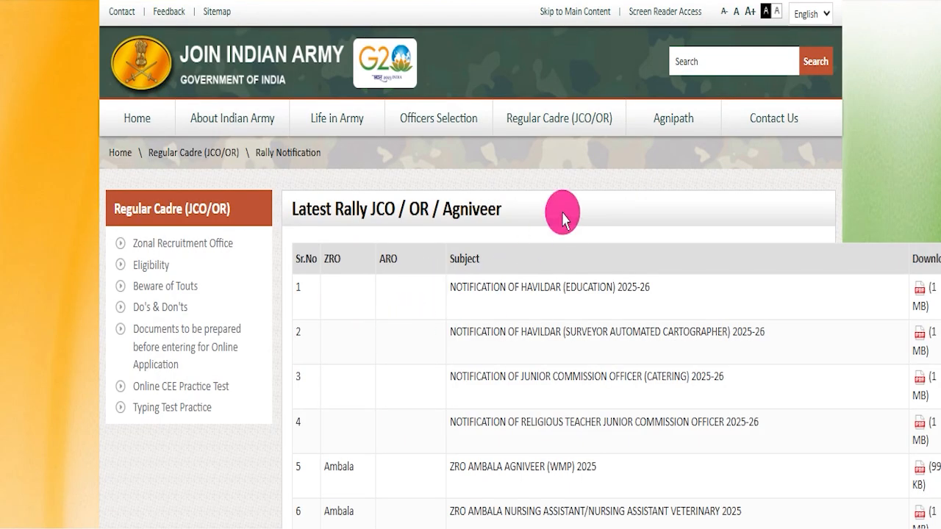
Examine the Havildar and Junior Commission Officer entries in the latest JCO / OR / Agniveer rally list.
drag(291, 202, 519, 214)
click(524, 215)
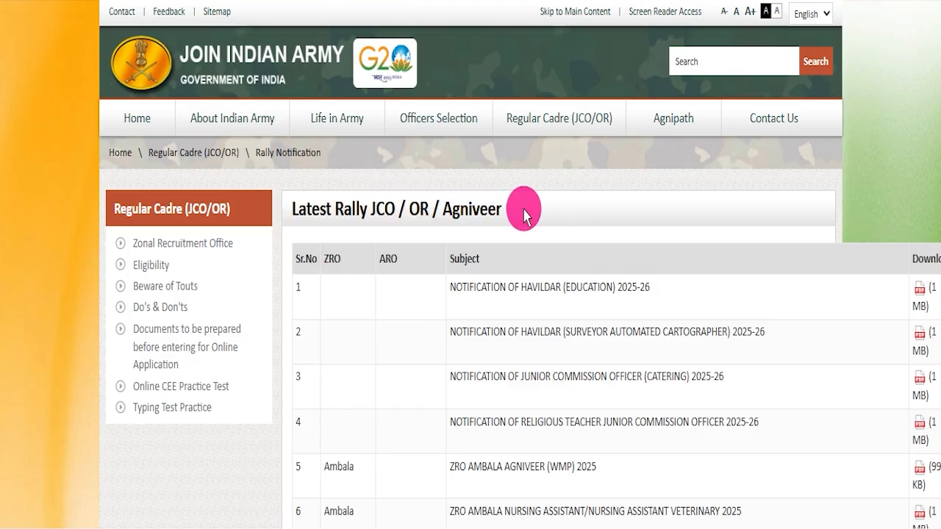
drag(563, 525, 583, 528)
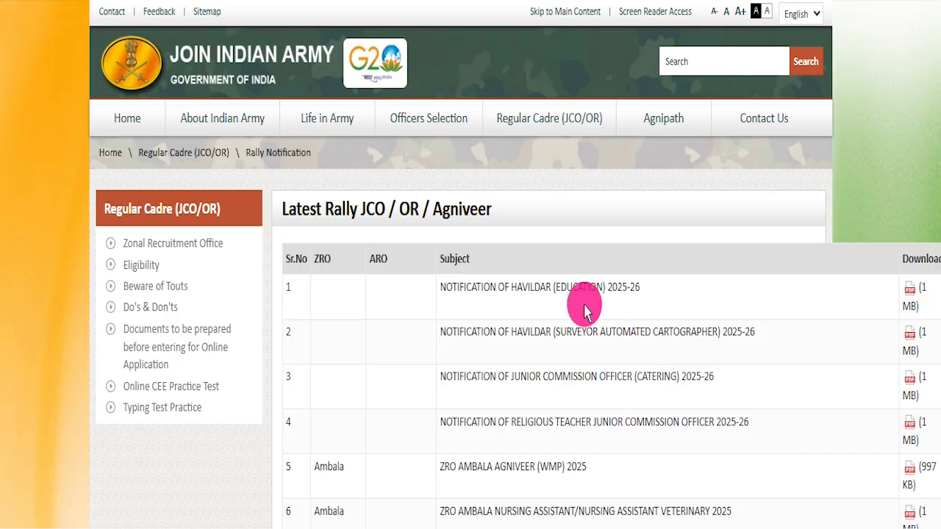
drag(517, 286, 616, 287)
drag(511, 369, 634, 377)
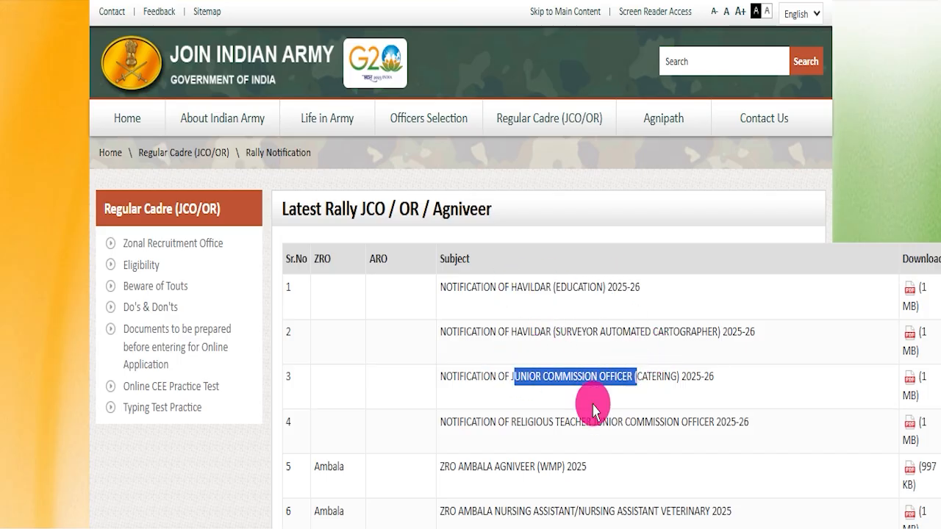
drag(513, 418, 645, 422)
scroll(531, 311, down, 5)
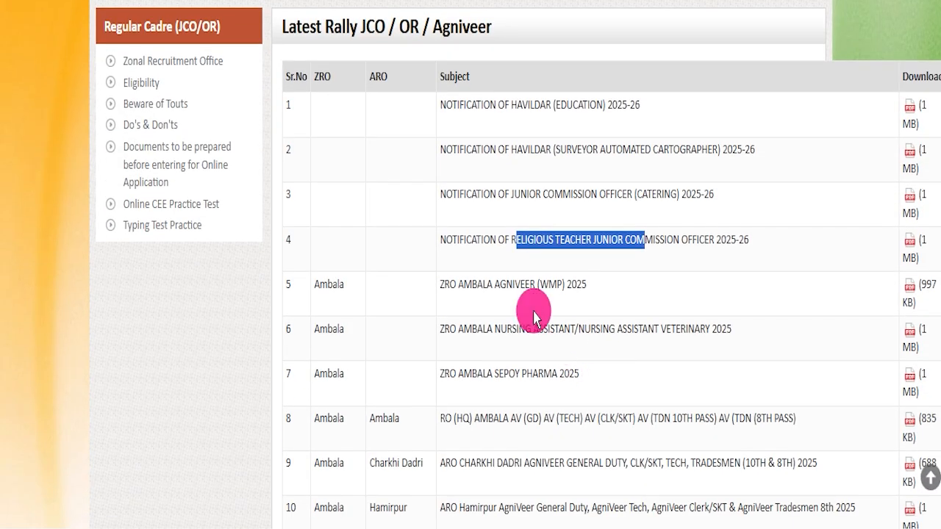
scroll(386, 250, up, 3)
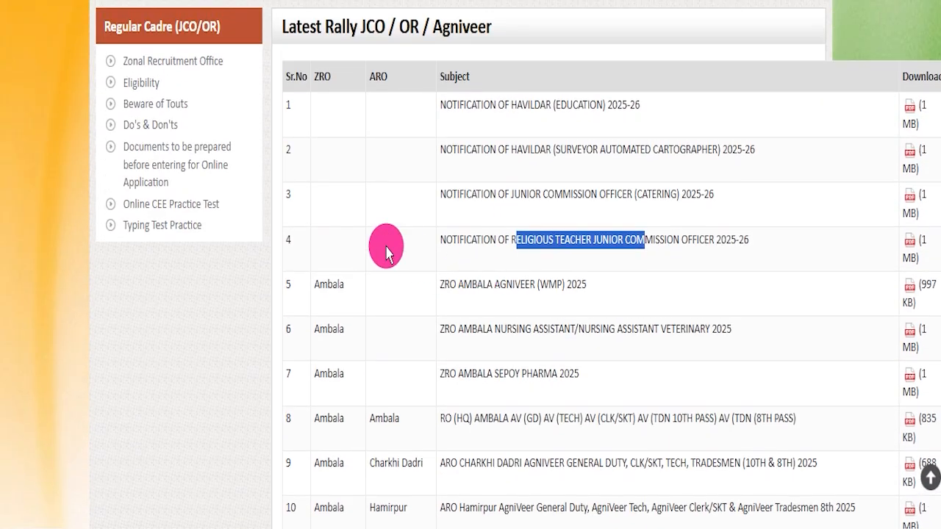
Look through the zone and recruitment office notifications for Ambala, including Hisar, Mandi, Palampur and Rohtak.
click(336, 283)
scroll(598, 304, down, 3)
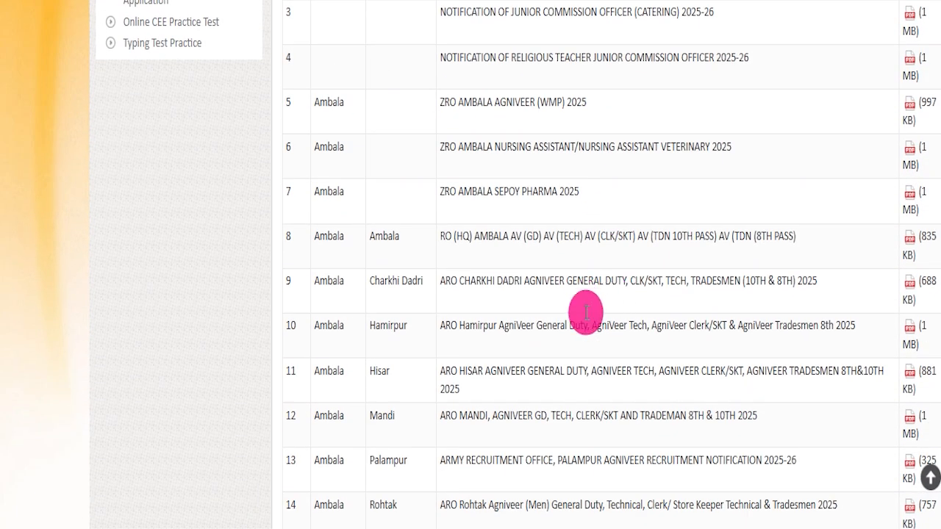
scroll(586, 312, down, 4)
scroll(594, 315, up, 1)
drag(437, 183, 658, 190)
drag(497, 229, 704, 220)
drag(512, 275, 661, 268)
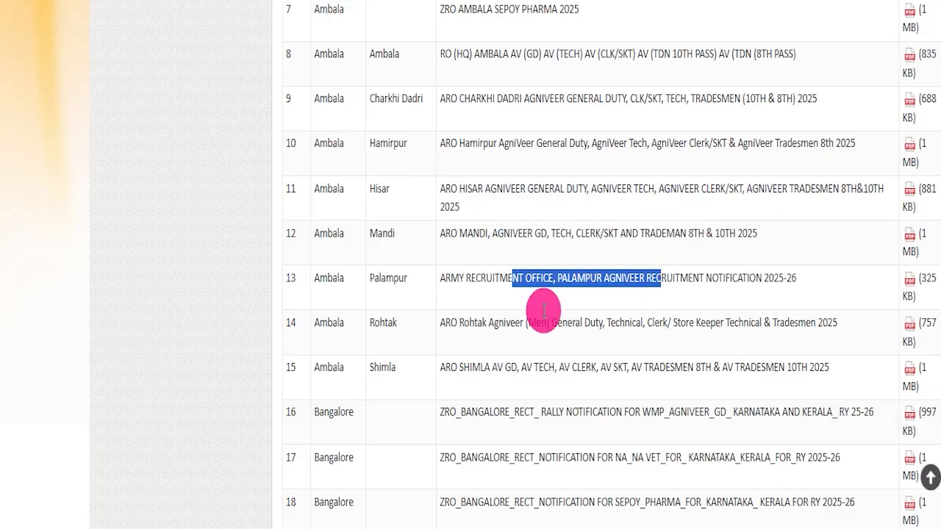
drag(546, 316, 688, 312)
drag(319, 273, 361, 288)
click(325, 357)
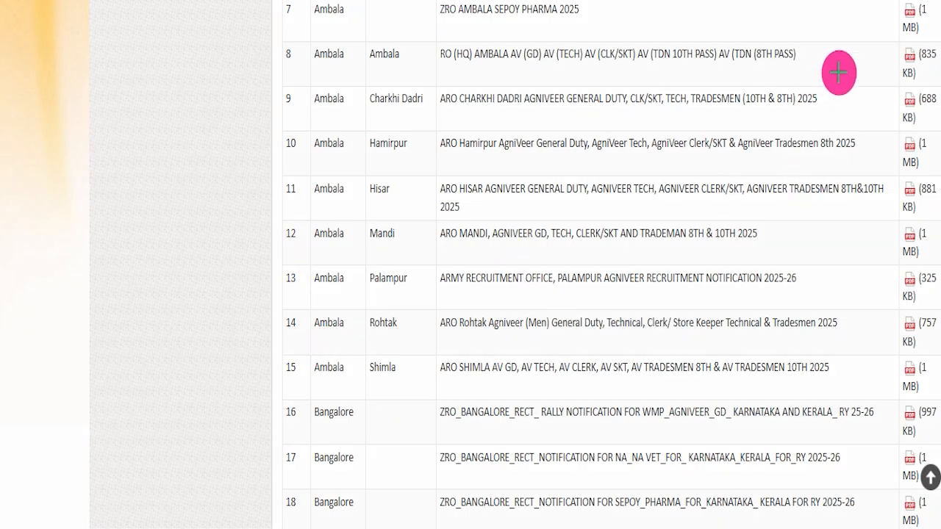
Point out the notification download files, then open the RO (HQ) Ambala Agniveer PDF and read through to page 6.
mouse_move(892, 1)
mouse_down()
mouse_move(924, 68)
mouse_move(924, 437)
mouse_up()
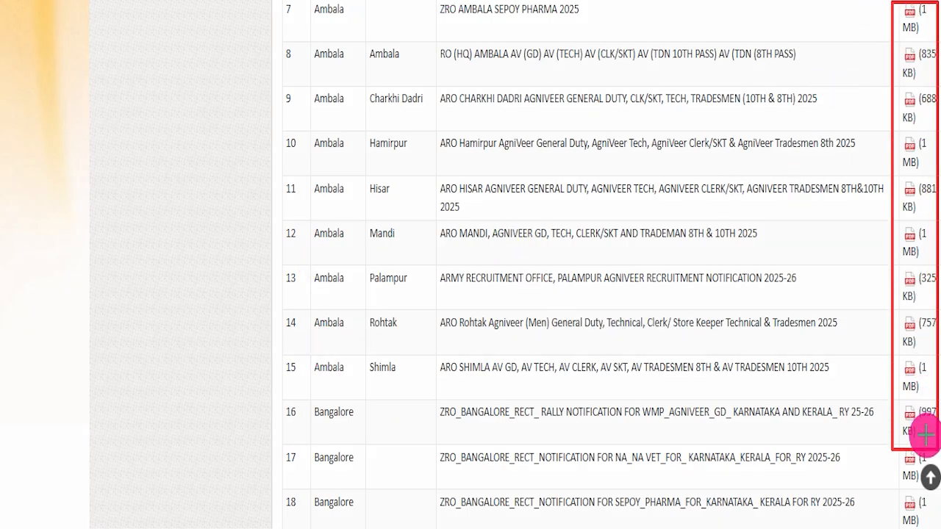
key(Escape)
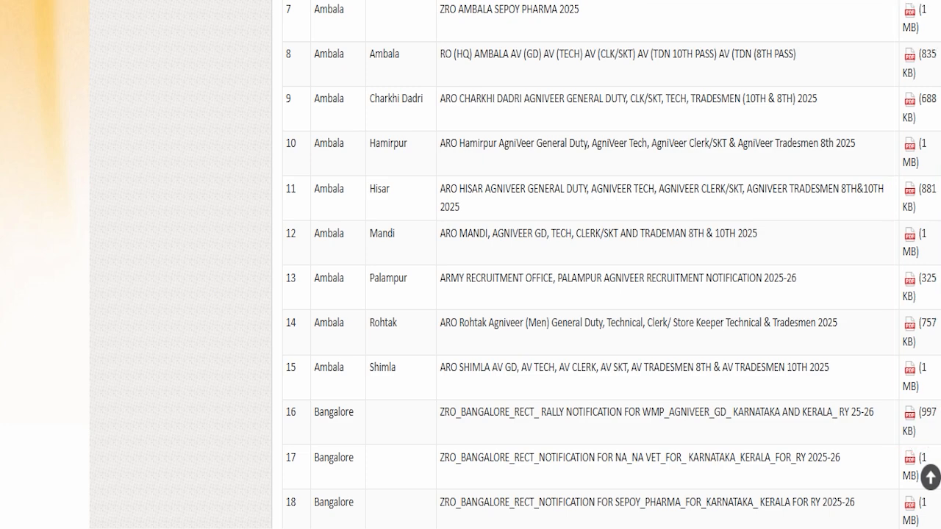
click(907, 64)
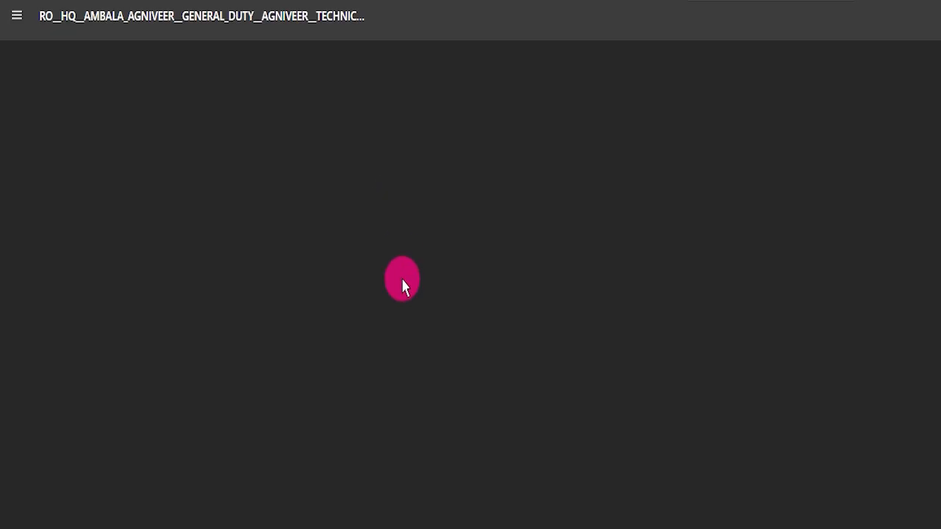
scroll(404, 286, down, 20)
scroll(410, 309, down, 20)
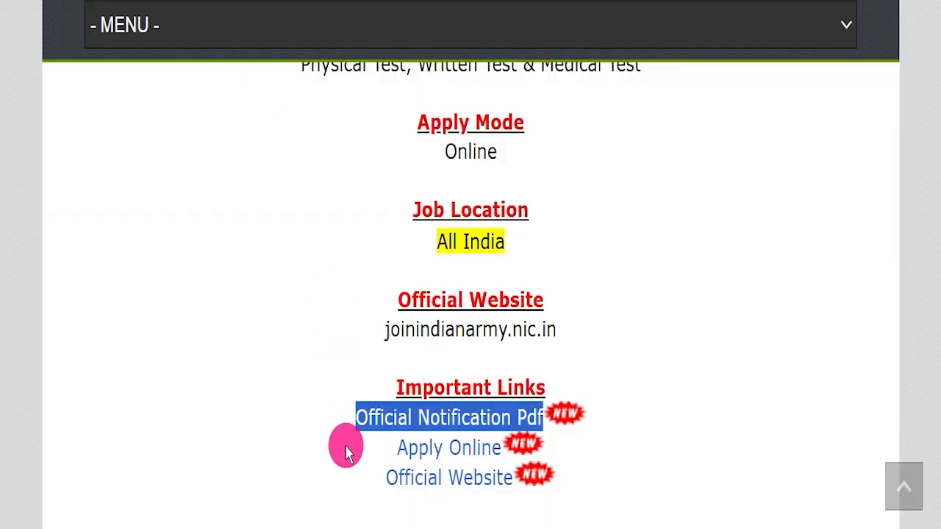
Return to the job article, open Apply Online, and point out the username, password, captcha and login confirmation for registered candidates.
drag(397, 448, 497, 452)
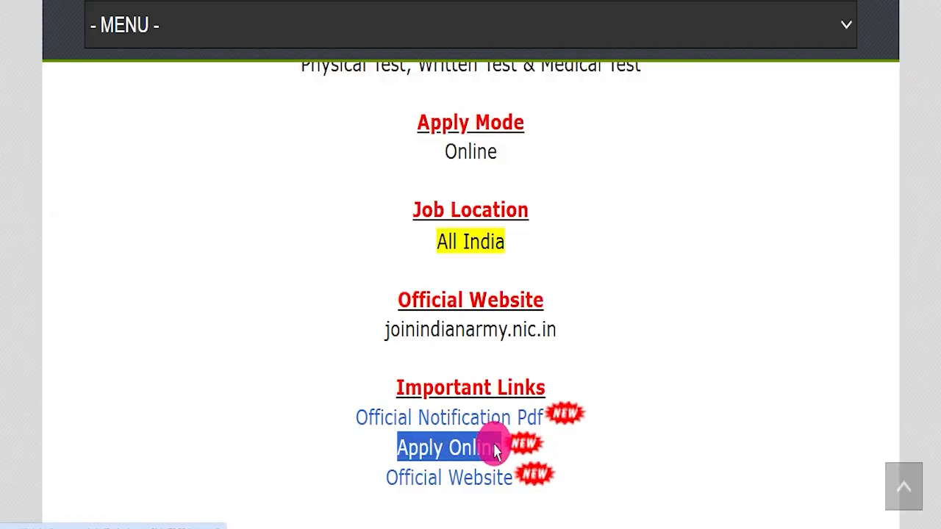
click(374, 0)
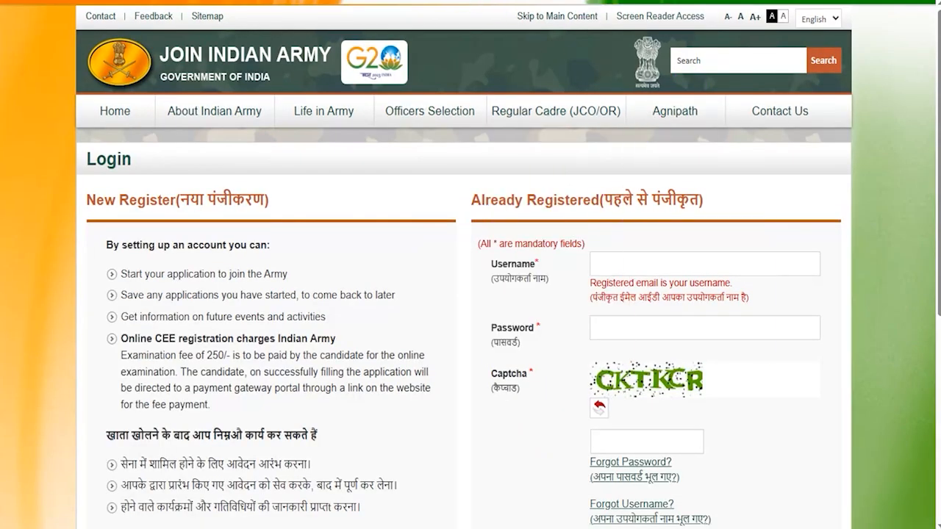
drag(769, 269, 809, 236)
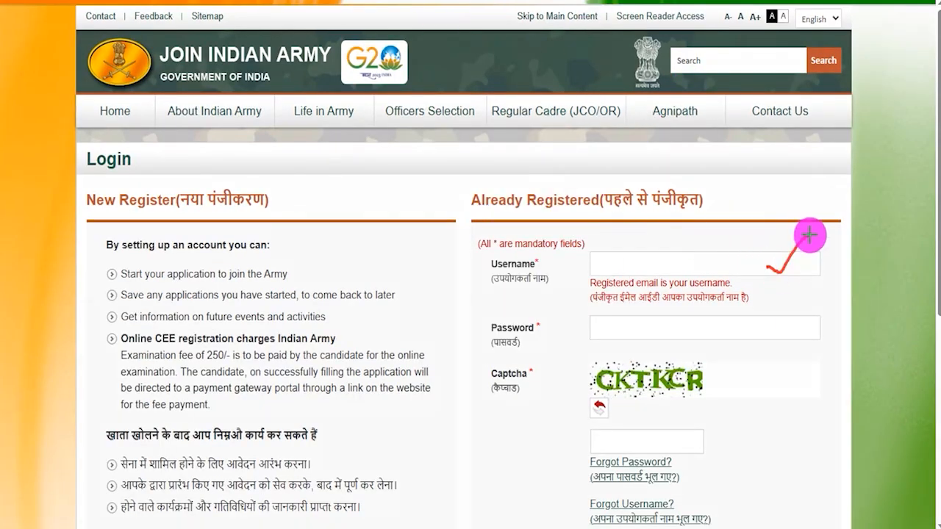
drag(771, 328, 810, 301)
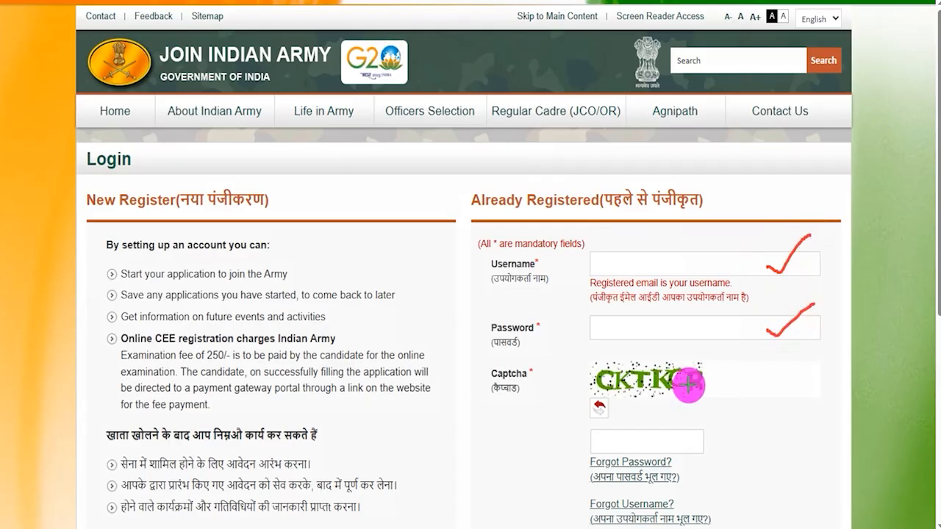
drag(632, 403, 738, 404)
drag(685, 445, 742, 423)
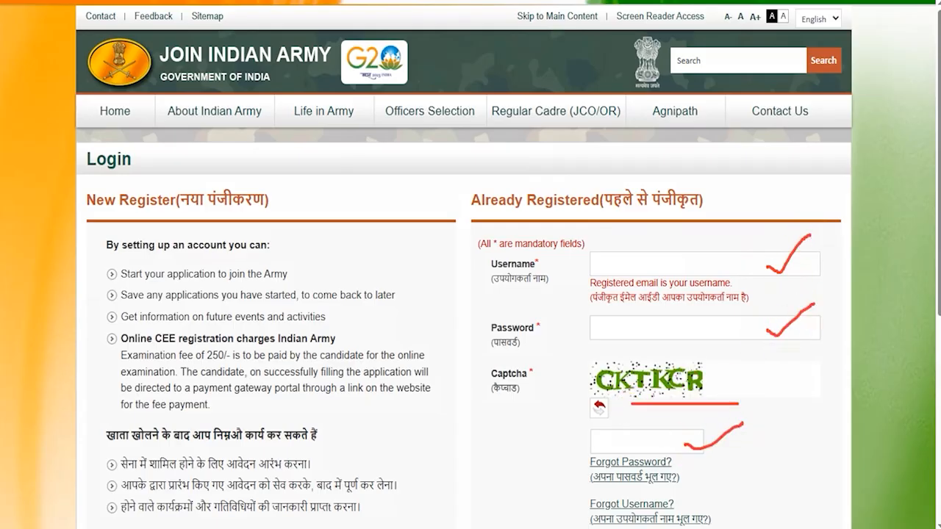
key(Escape)
scroll(542, 357, down, 3)
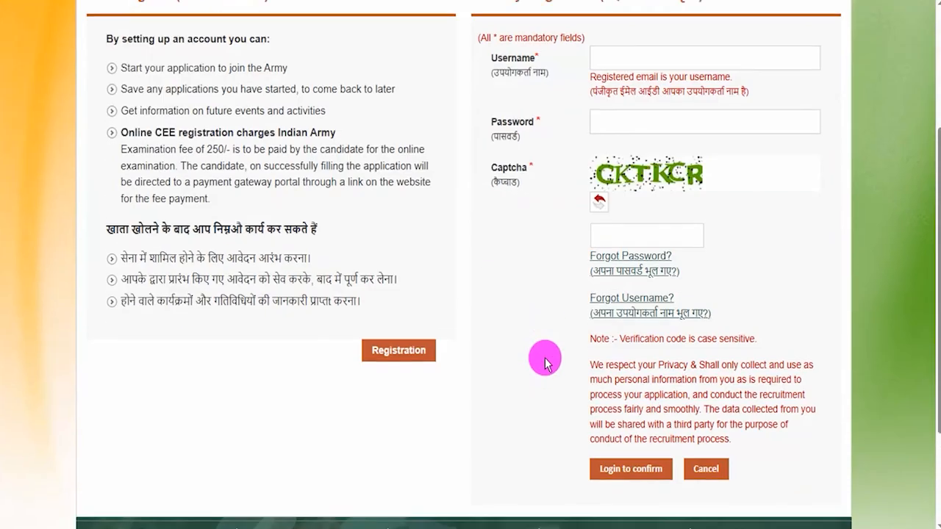
click(618, 458)
drag(571, 437, 664, 448)
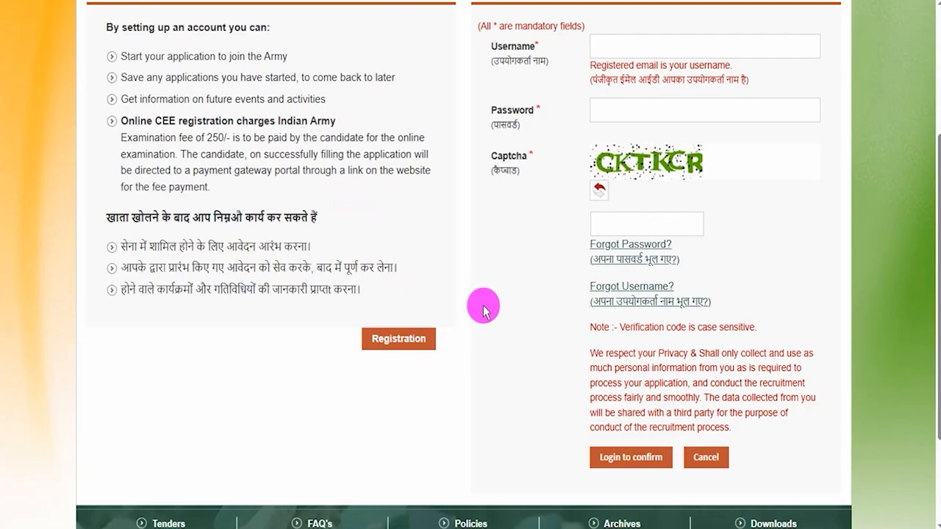
Start a new candidate registration and go through the items to keep ready, from the Aadhar card and scanned signature to the address details.
scroll(488, 301, up, 1)
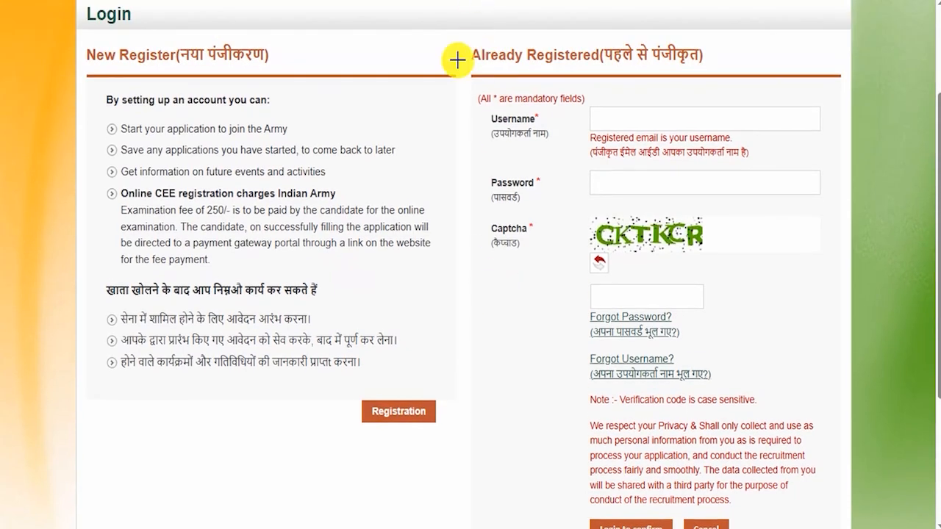
mouse_move(346, 388)
mouse_down()
mouse_move(441, 406)
mouse_move(448, 434)
mouse_up()
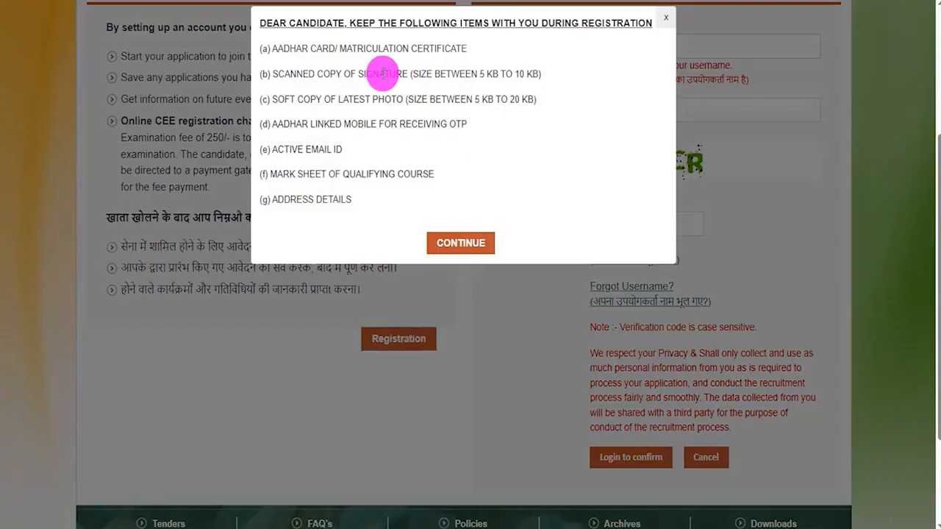
drag(340, 49, 403, 49)
drag(337, 74, 403, 74)
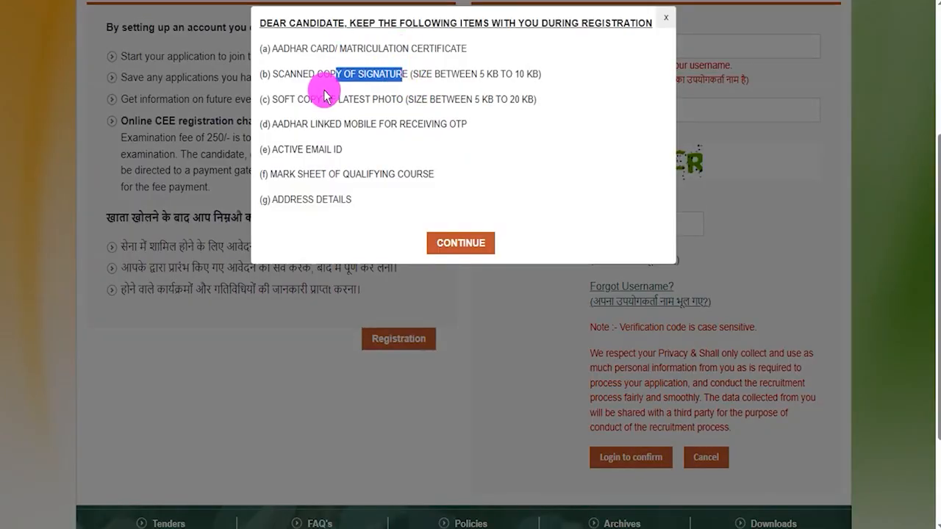
drag(284, 48, 422, 48)
drag(288, 76, 377, 75)
drag(284, 99, 394, 99)
drag(284, 123, 390, 122)
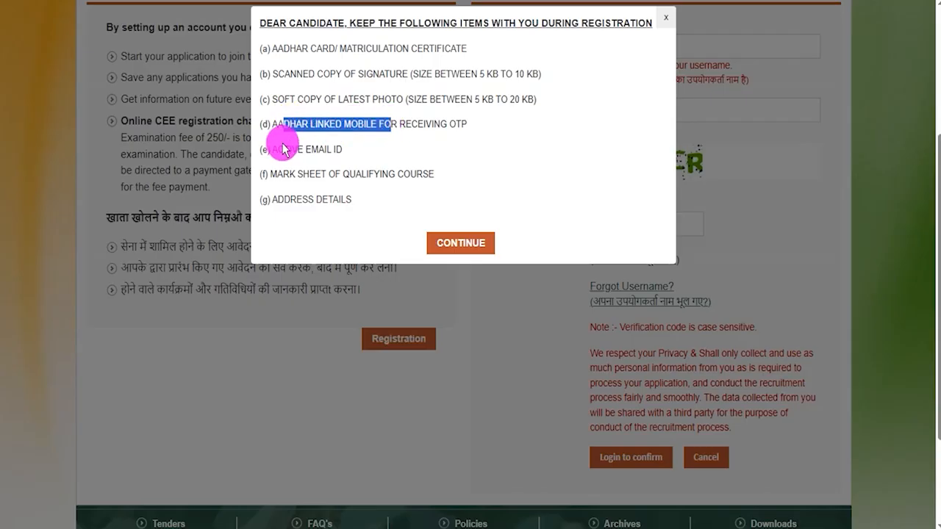
drag(278, 149, 328, 149)
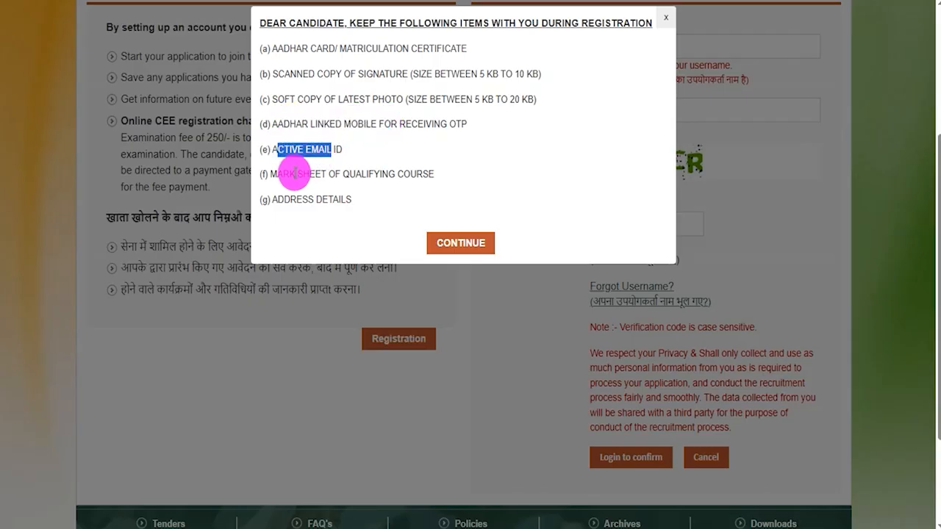
drag(282, 174, 385, 174)
drag(286, 200, 378, 221)
Continue to the online application instructions, look through them in English and Hindi, and proceed to the registration form.
click(460, 244)
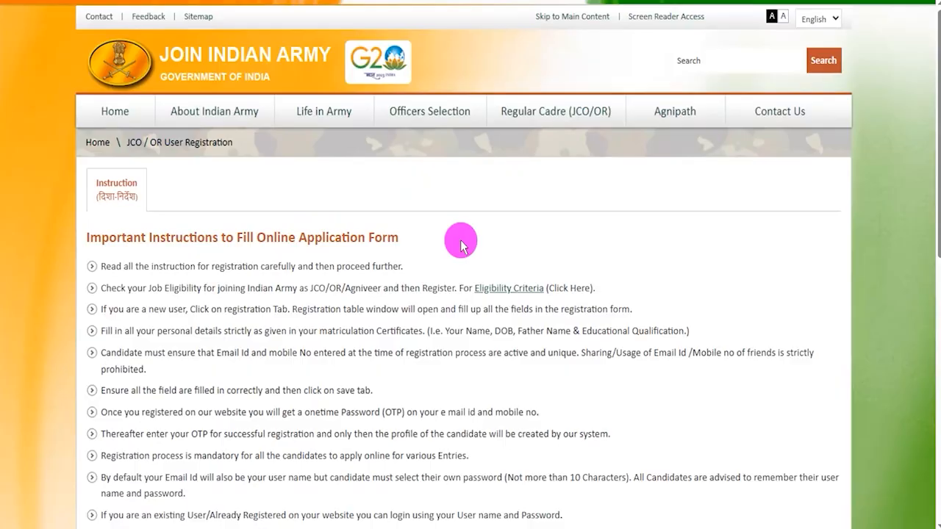
drag(197, 266, 302, 266)
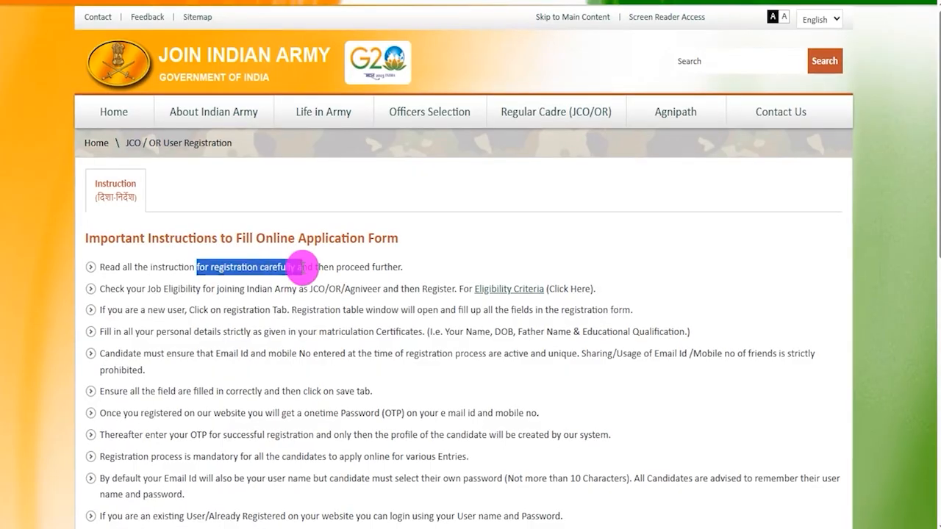
scroll(307, 274, down, 8)
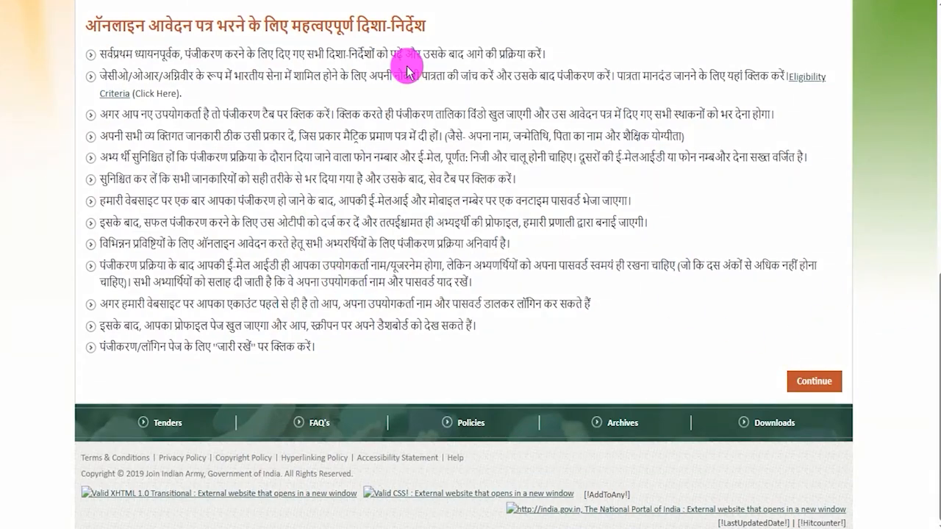
click(818, 381)
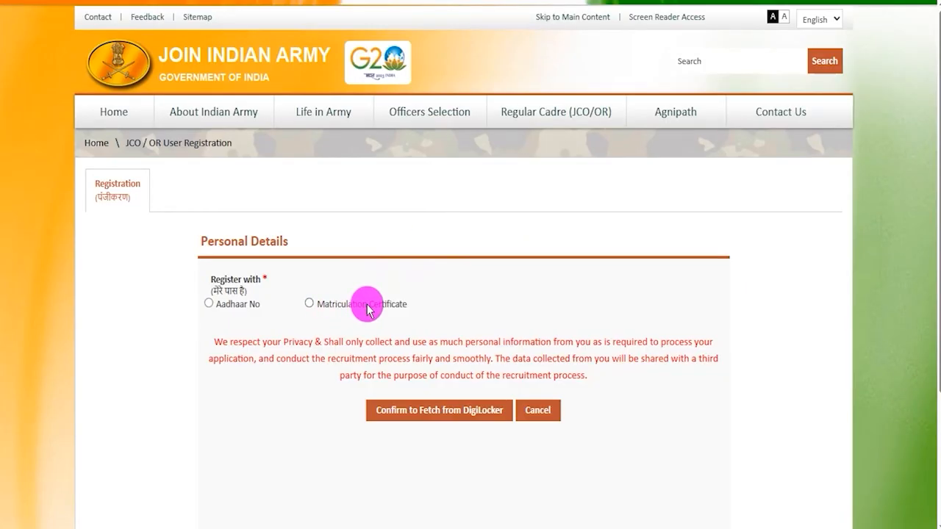
Choose registration with the Matriculation Certificate, confirm fetching from DigiLocker, and set the board to Punjab Board.
click(309, 304)
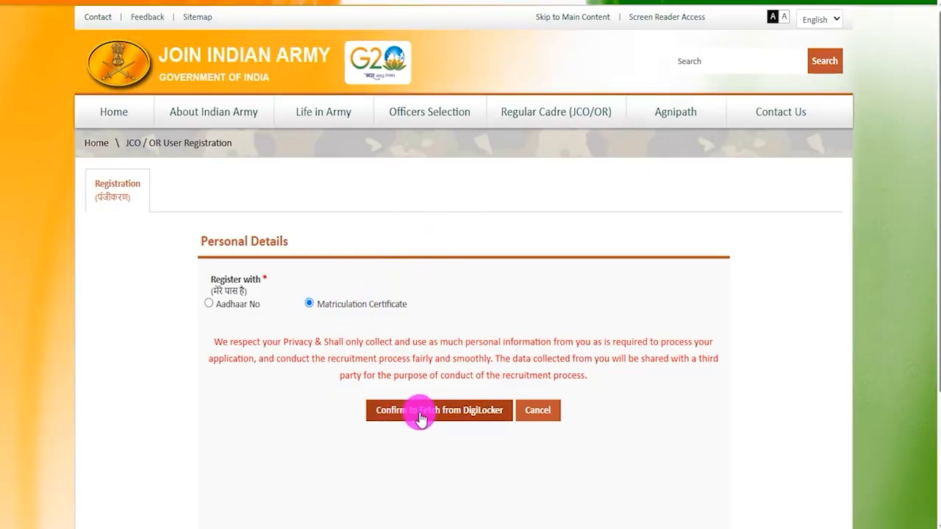
click(425, 413)
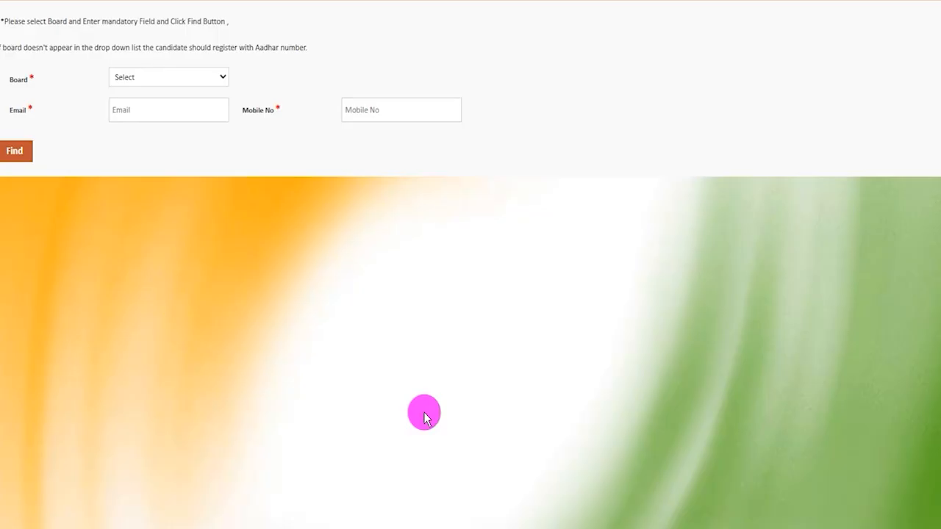
click(181, 79)
click(182, 80)
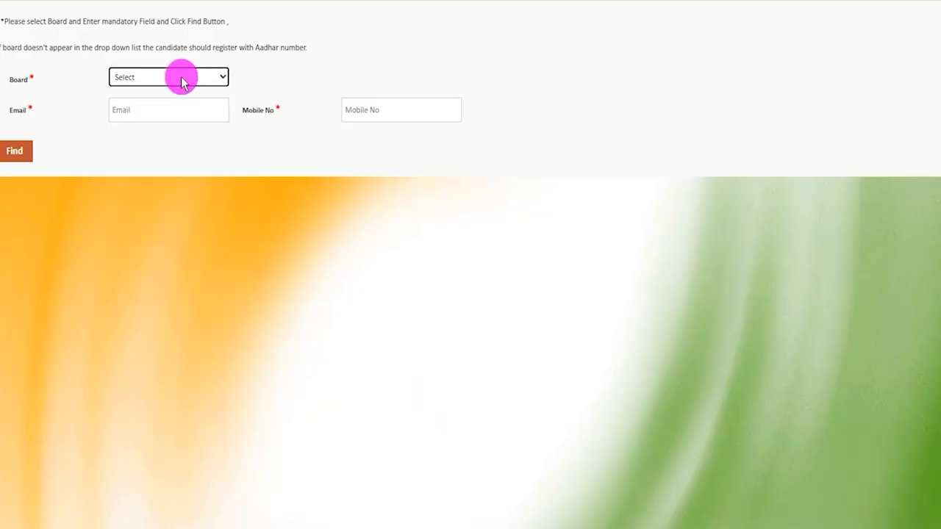
click(160, 113)
click(130, 113)
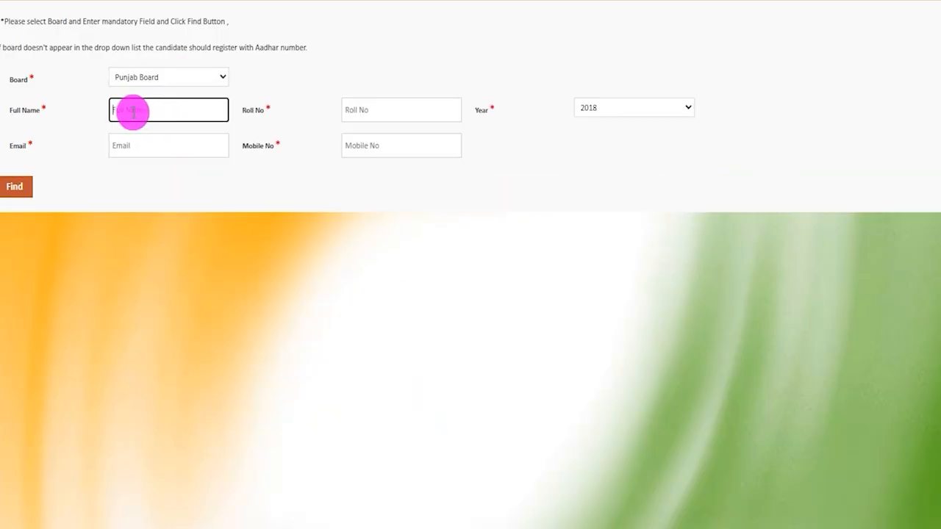
Point out the roll number, year, email, mobile number and Find controls, and return to the choice of registration document.
click(380, 112)
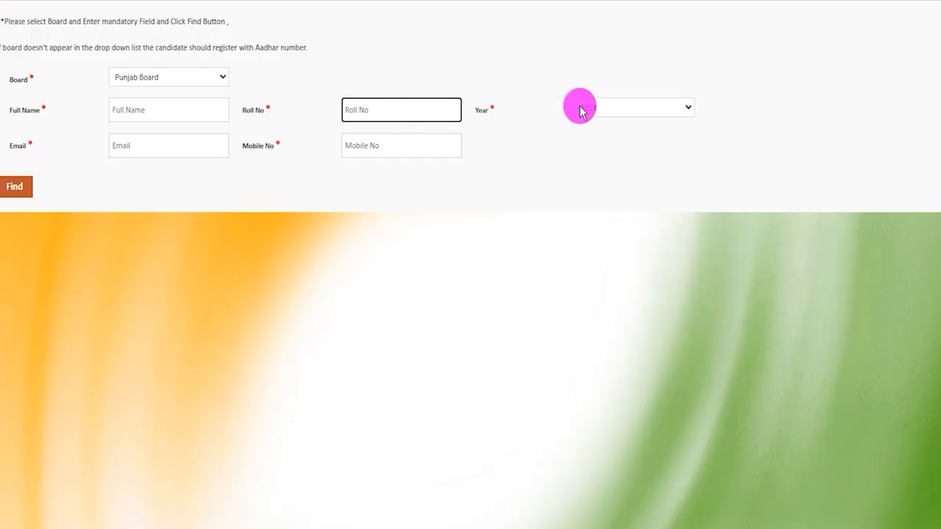
click(615, 107)
click(615, 108)
click(140, 147)
click(376, 147)
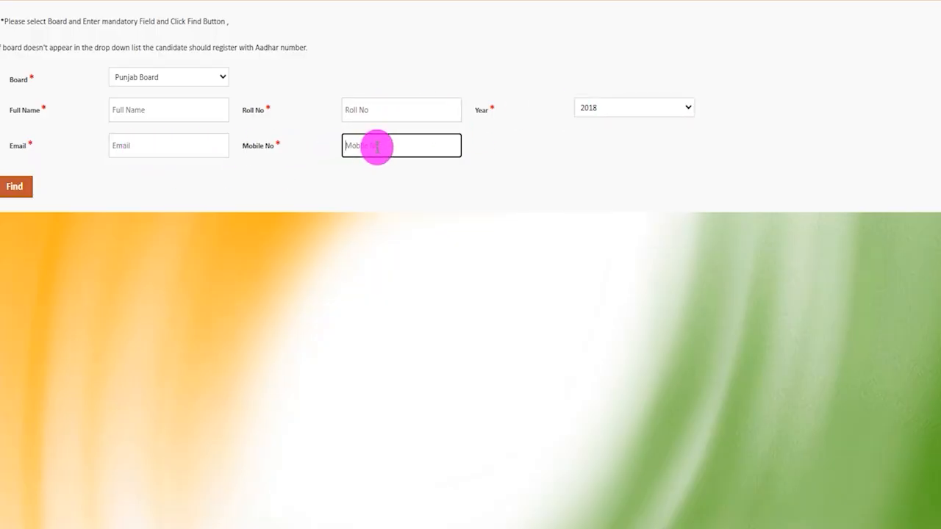
click(15, 190)
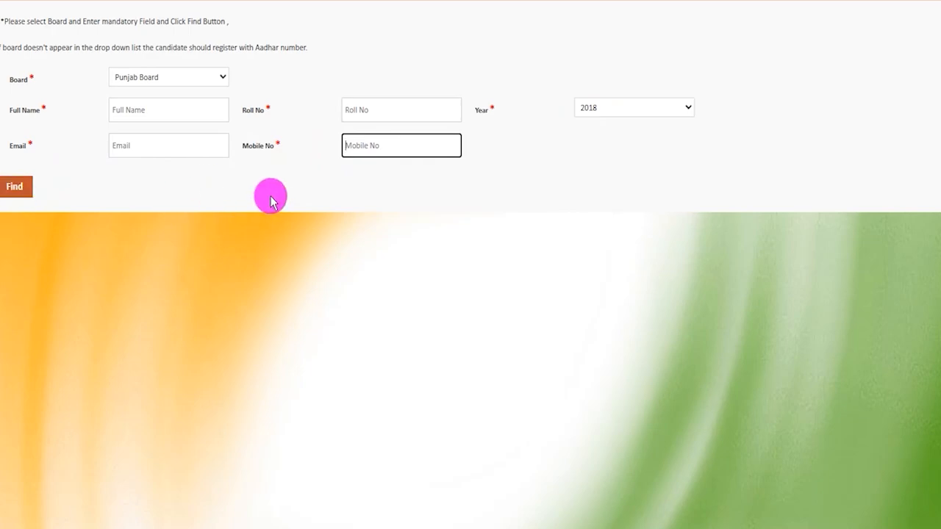
click(246, 49)
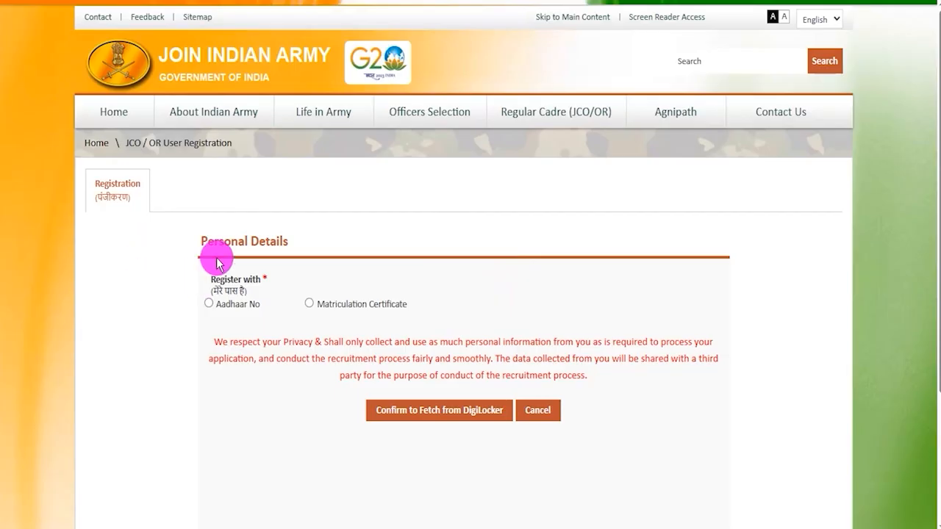
Choose registration with Aadhaar No, accept the name and date of birth notice, and confirm fetching from DigiLocker.
click(209, 303)
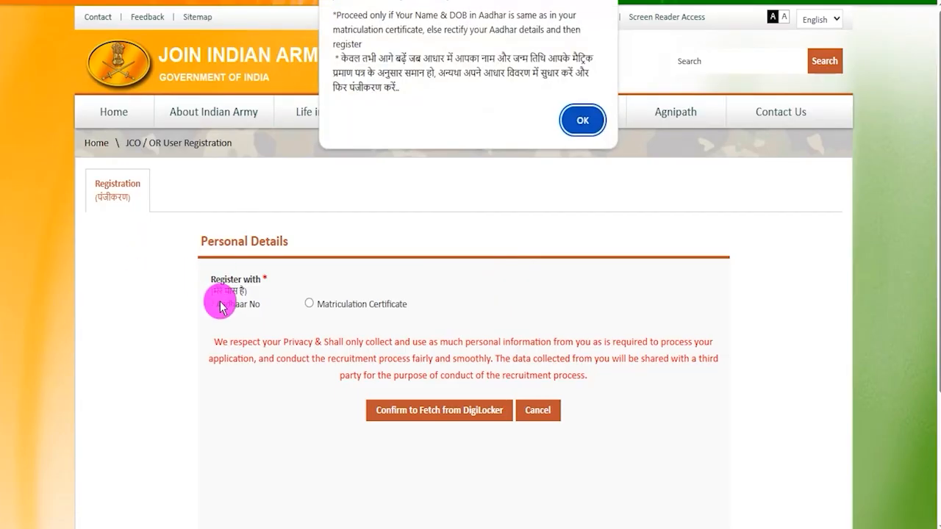
click(574, 137)
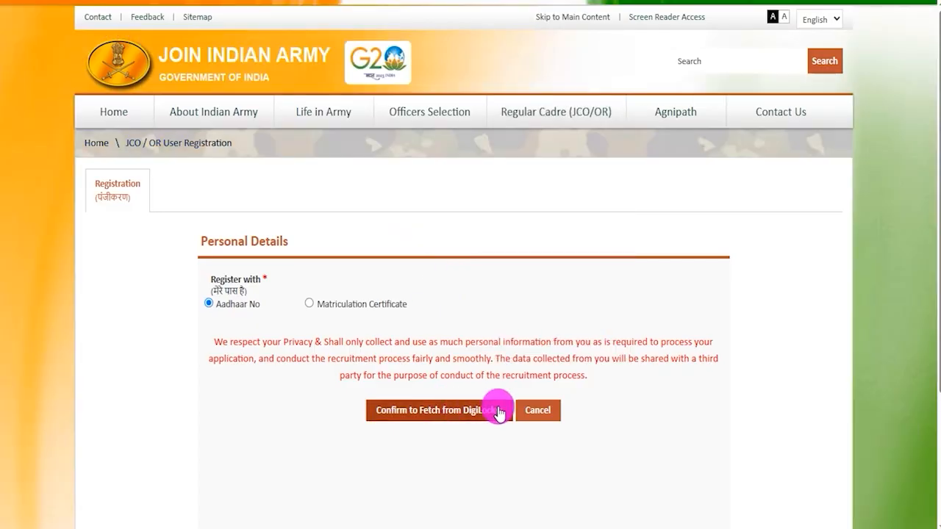
click(451, 414)
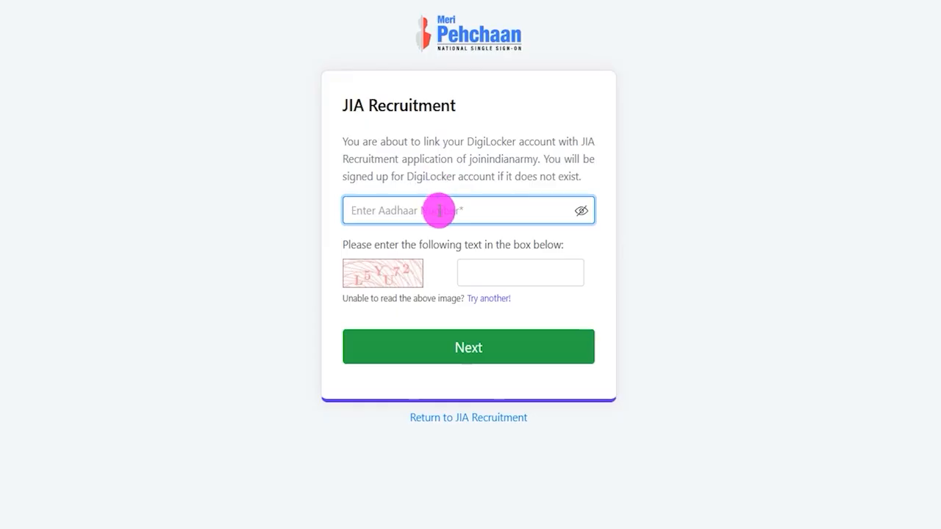
Complete the Aadhaar number and captcha request, enter the OTP sent to the linked mobile, and continue to the DigiLocker consent page.
click(500, 269)
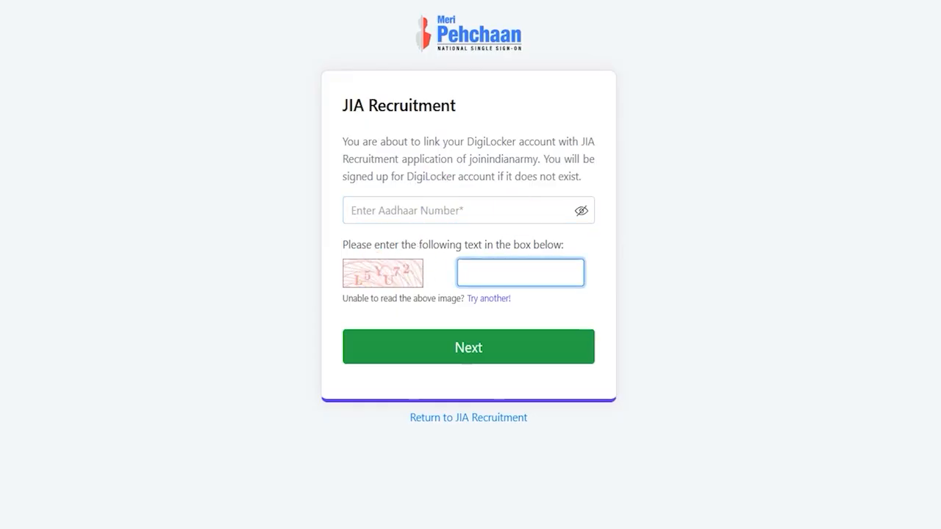
drag(328, 323, 607, 371)
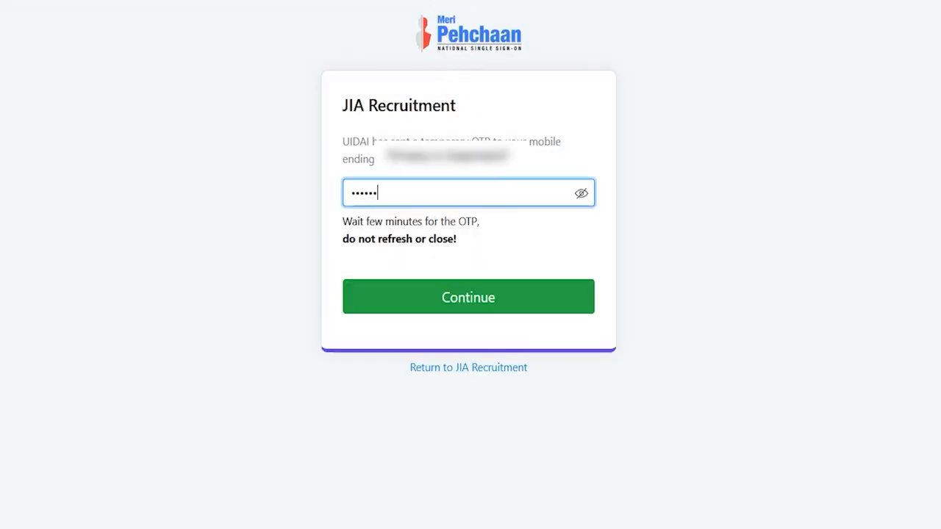
key(ctrl+2)
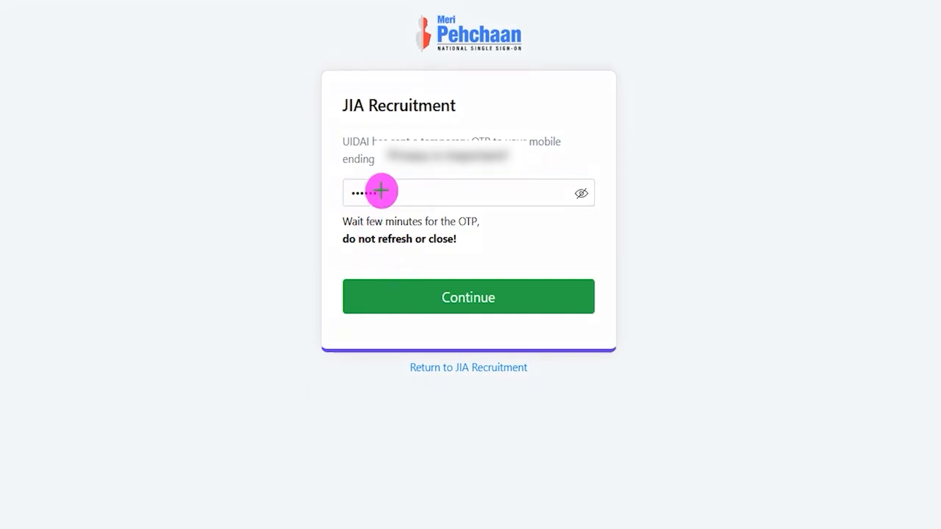
mouse_move(337, 265)
mouse_down()
mouse_move(554, 299)
mouse_move(604, 321)
mouse_up()
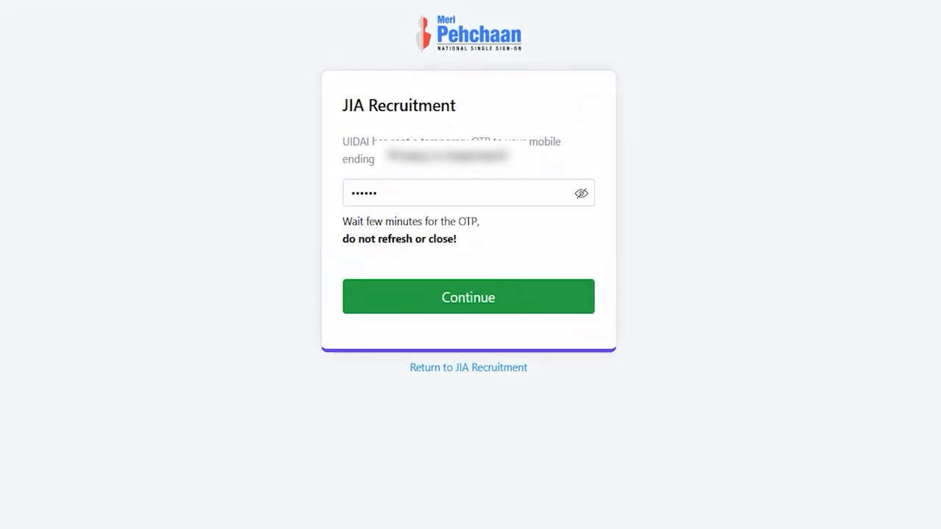
click(470, 304)
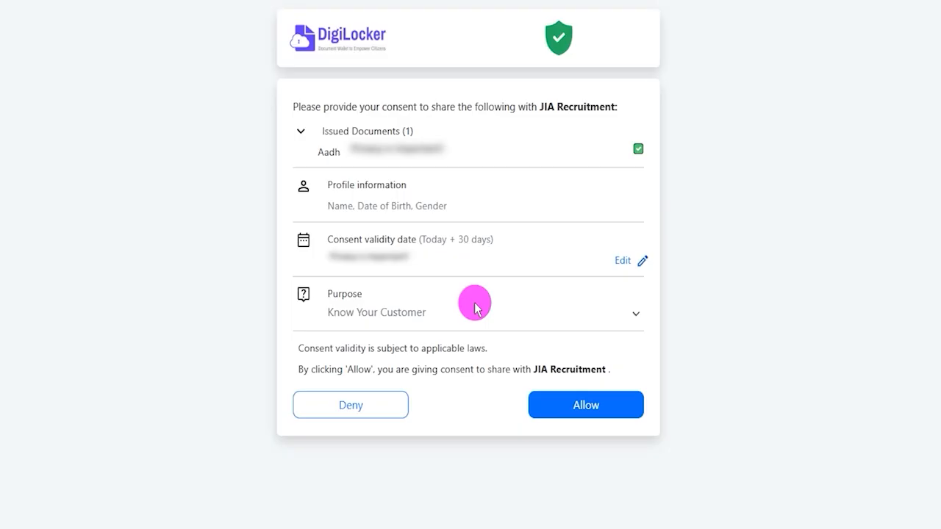
Set the purpose of the DigiLocker consent for JIA Recruitment to Verification.
click(472, 313)
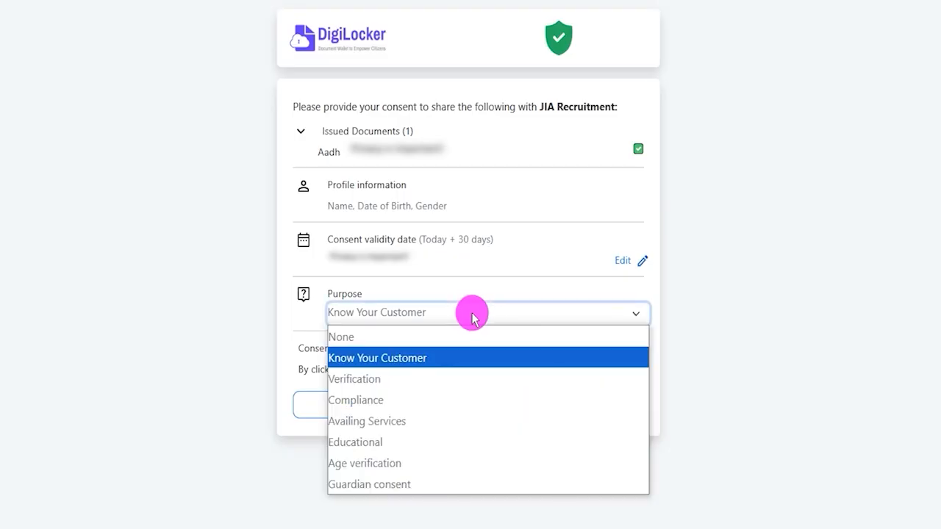
click(388, 380)
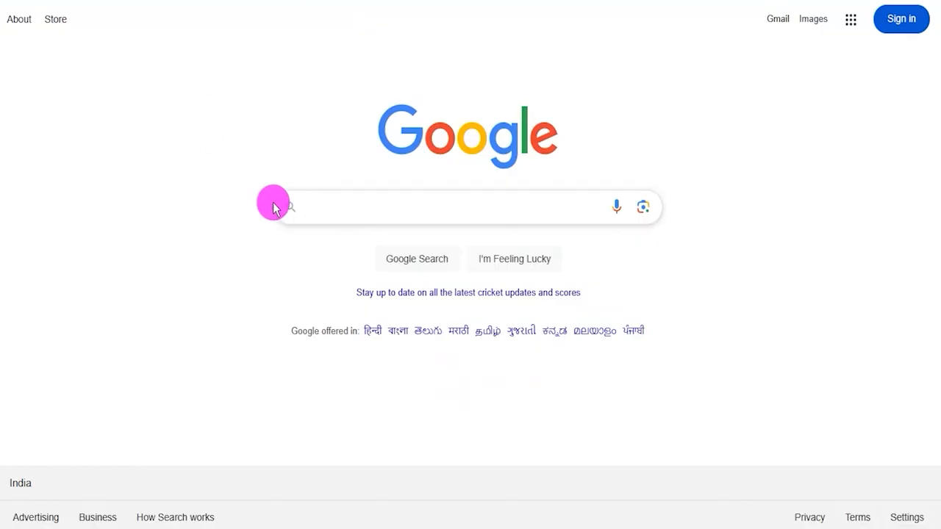
Search Google for digilocker, open the official DigiLocker website, and open its account sign-up form.
text(d)
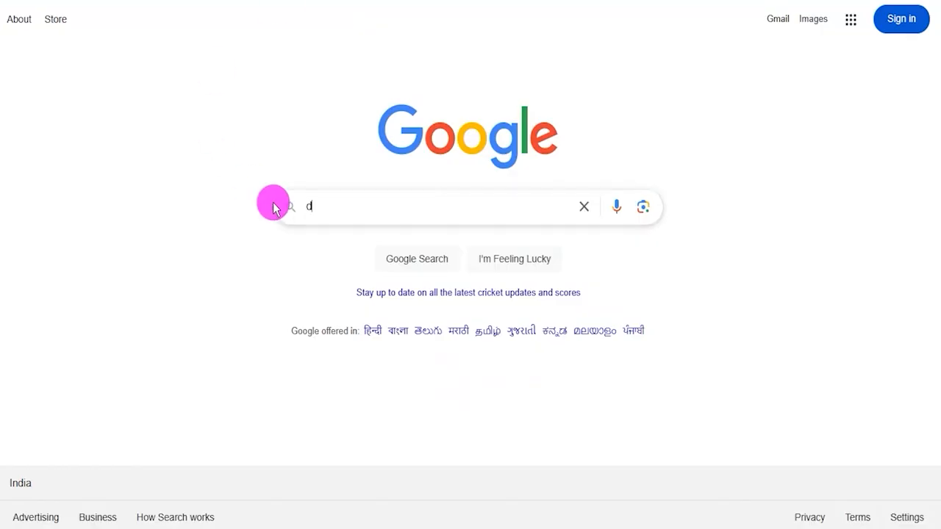
text(igi)
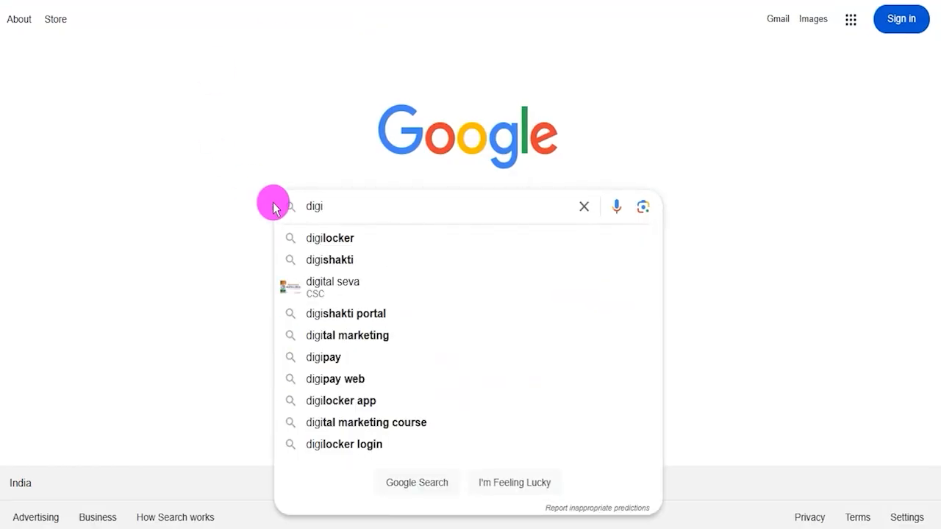
click(316, 239)
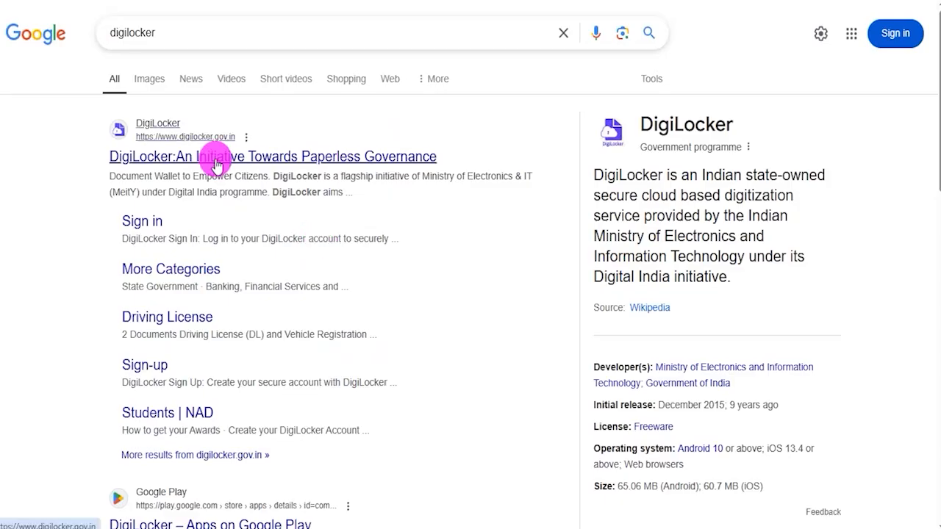
click(215, 160)
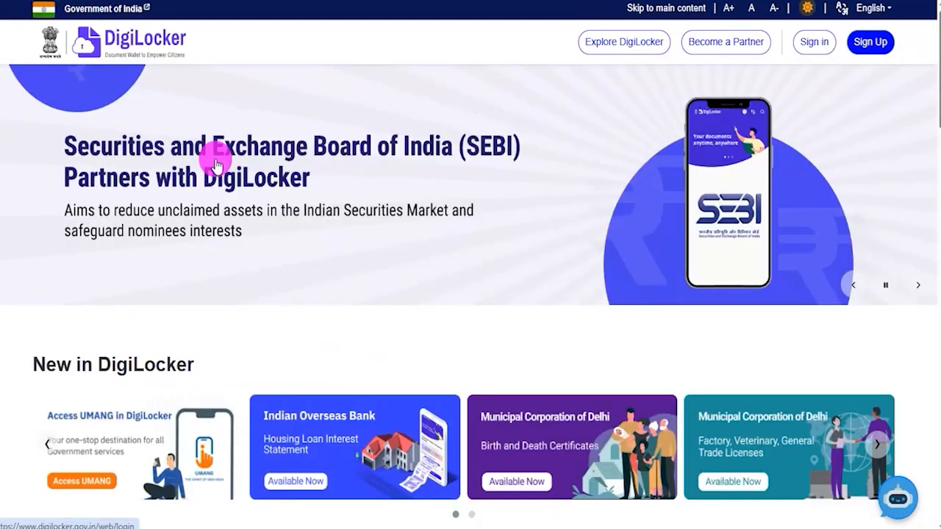
click(873, 45)
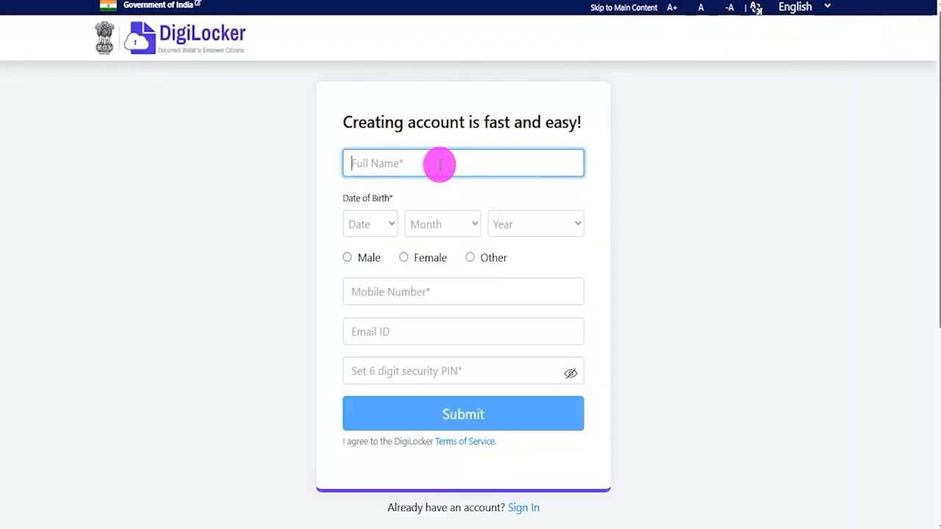
Go through the DigiLocker sign-up fields for date of birth, mobile number, email and security PIN, choosing Male as the gender.
click(378, 229)
click(436, 226)
click(537, 225)
click(698, 235)
click(348, 261)
click(412, 309)
click(414, 346)
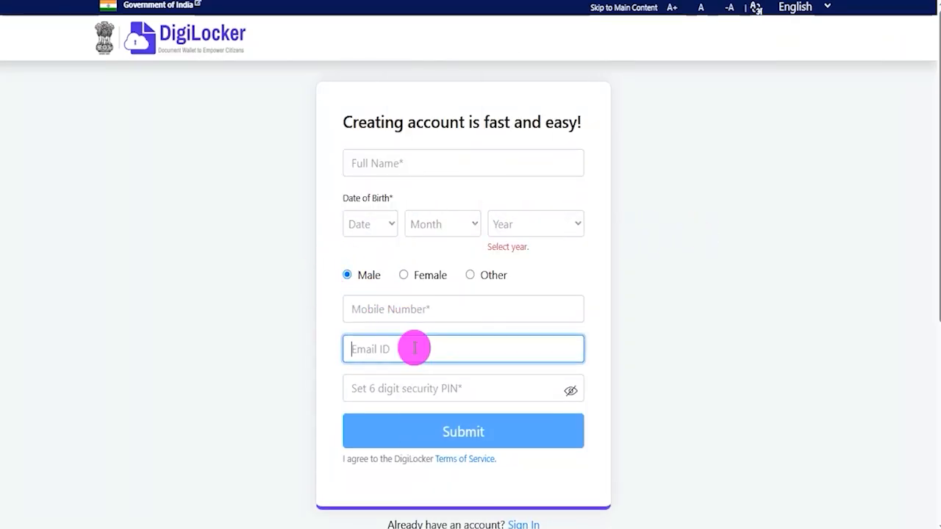
click(458, 387)
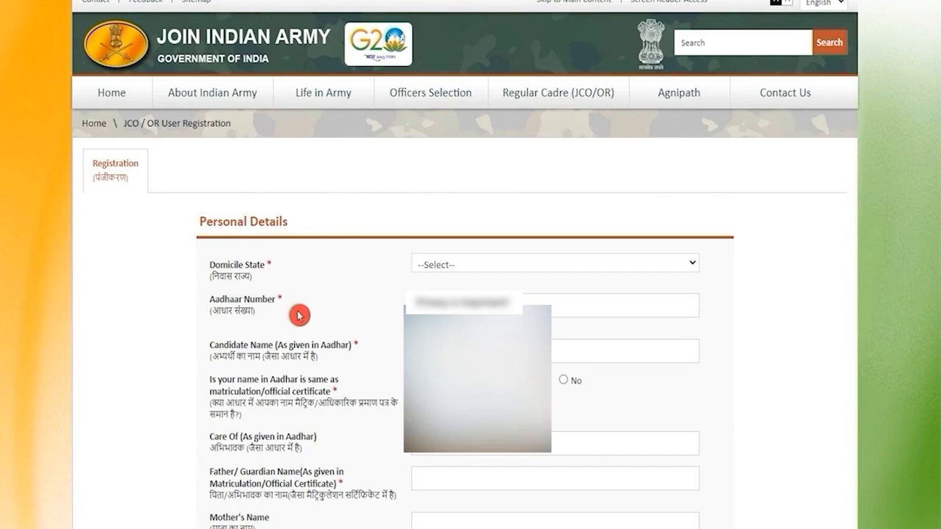
Set the domicile state to Uttar Pradesh and go through the Aadhaar number, candidate name and certificate name-match fields.
click(446, 266)
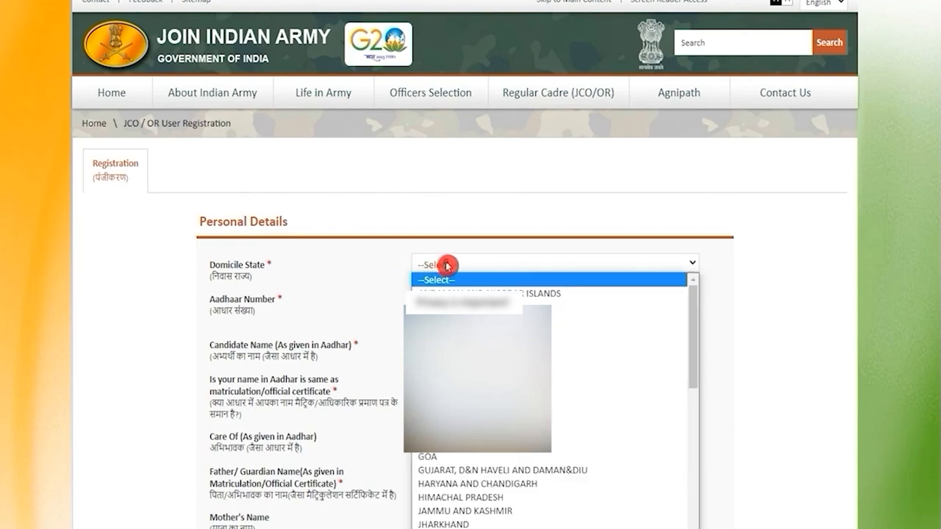
key(u)
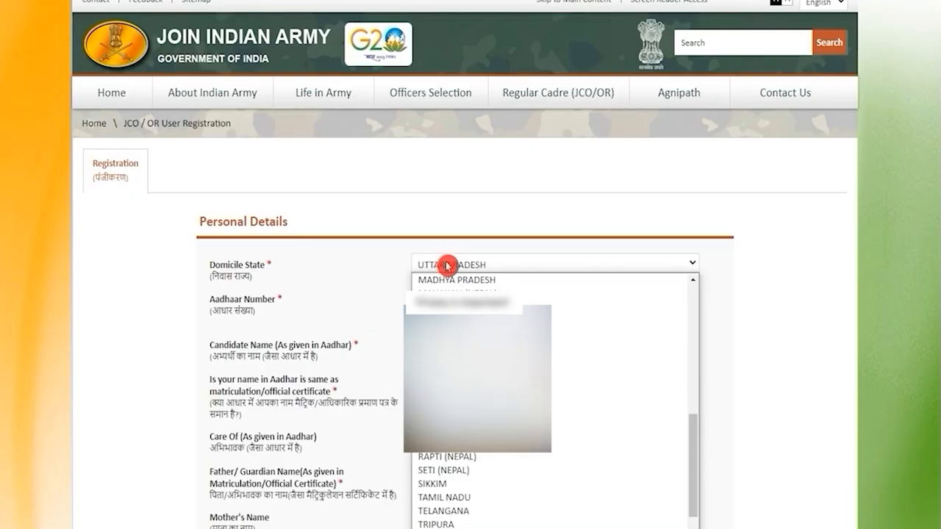
click(446, 266)
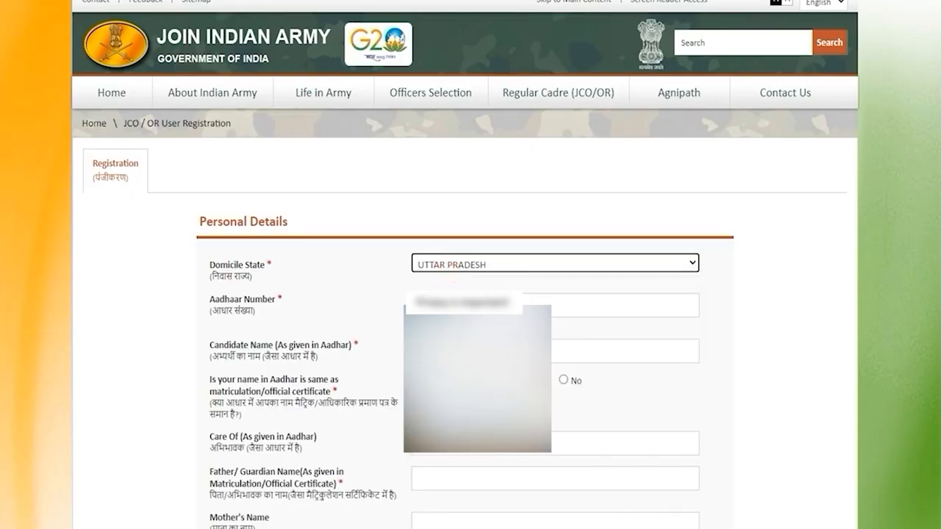
click(463, 305)
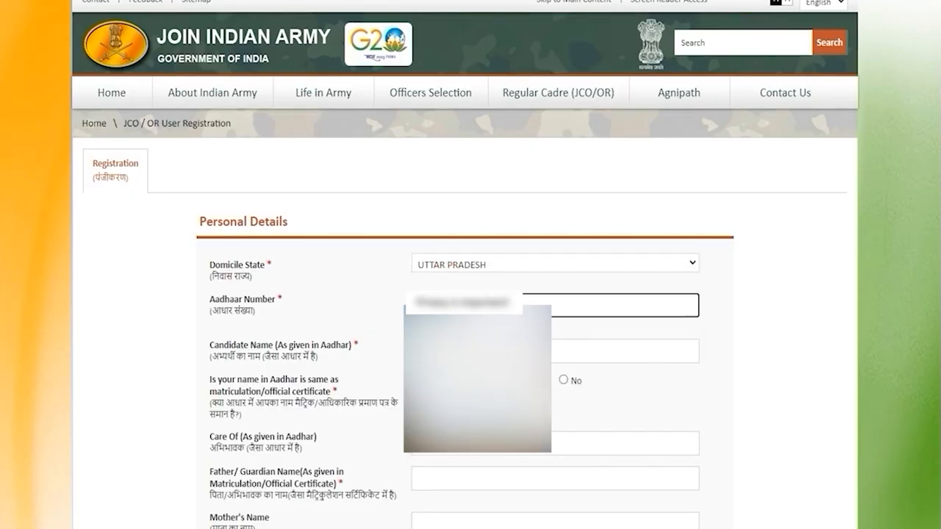
click(470, 351)
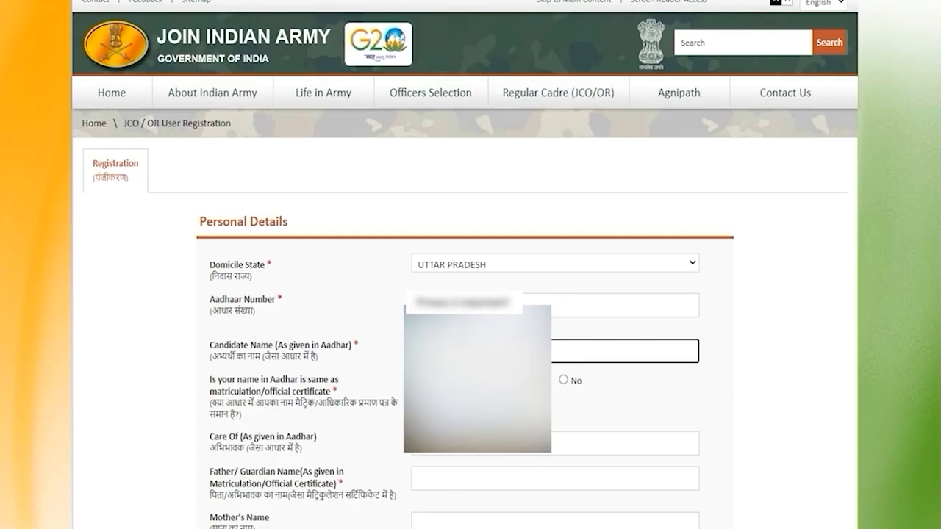
drag(219, 401, 290, 409)
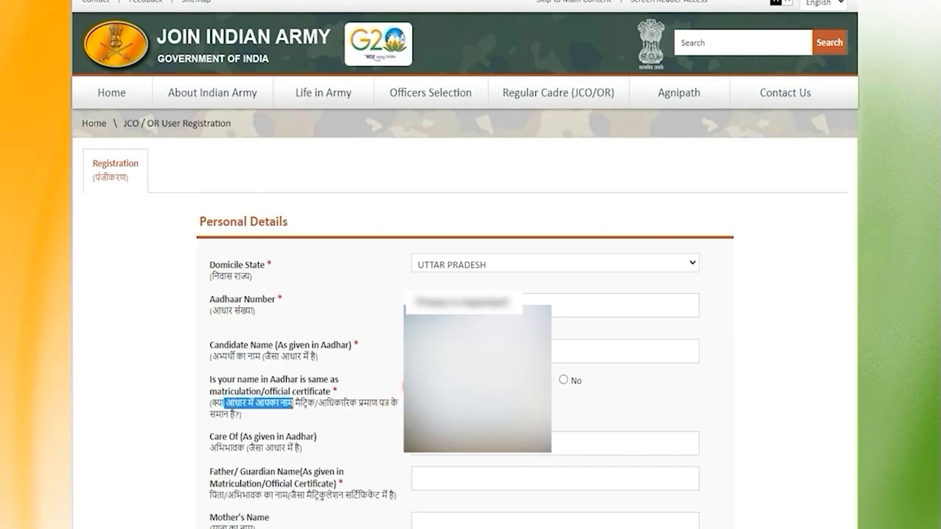
Go through the care-of and father/guardian name fields, and enter the mother's name.
scroll(406, 384, down, 1)
drag(224, 376, 273, 375)
click(279, 373)
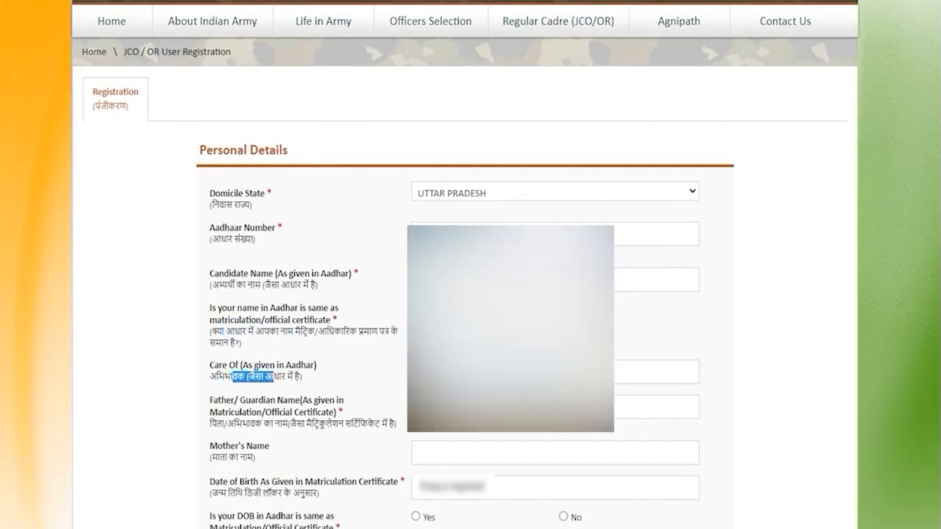
drag(273, 413, 232, 404)
click(419, 406)
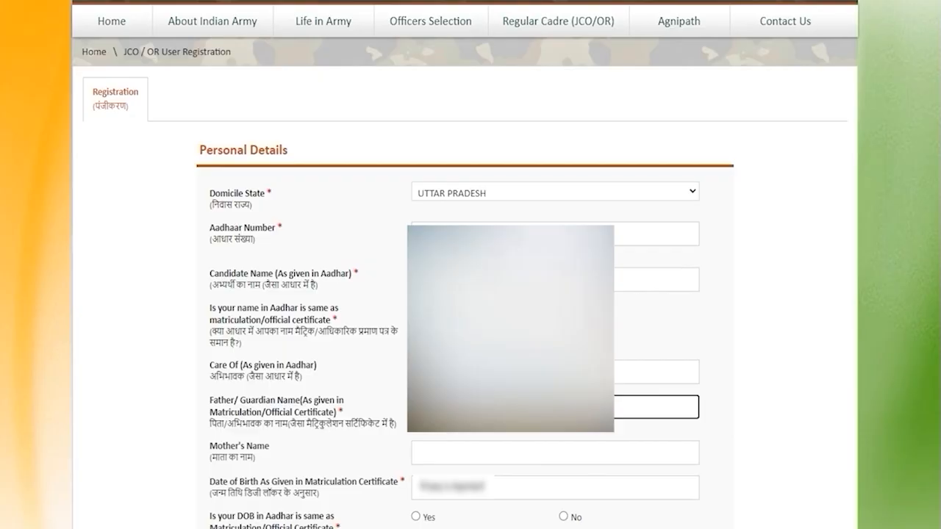
click(657, 461)
text(R)
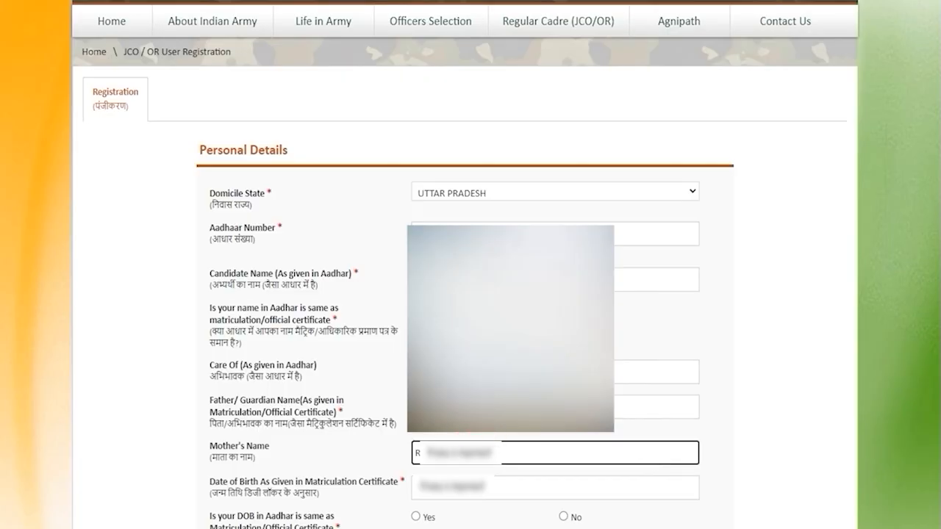
Check the date of birth field and answer Yes to whether the Aadhaar DOB matches the matriculation/official certificate.
click(478, 488)
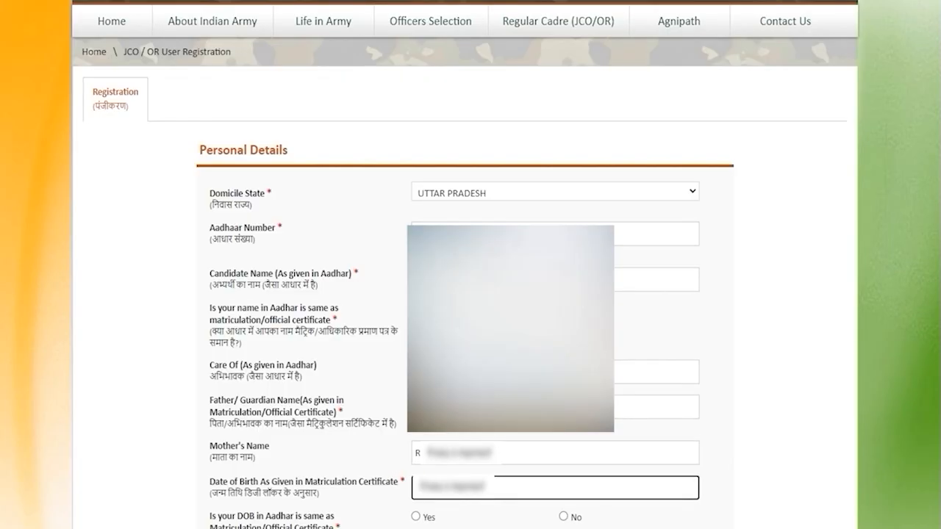
scroll(413, 285, down, 4)
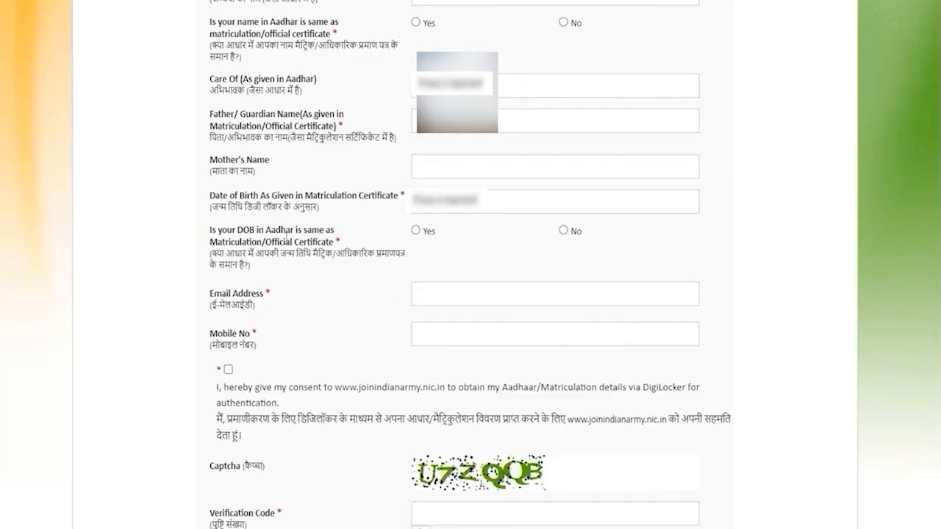
drag(280, 233, 293, 232)
drag(235, 242, 273, 242)
click(416, 232)
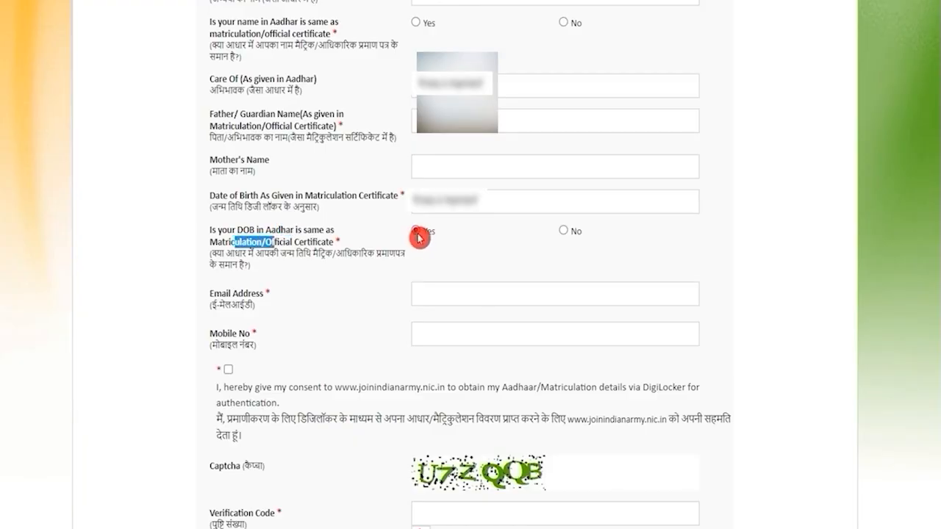
Fill in the candidate's email address and mobile number in the personal details.
click(449, 293)
text(a)
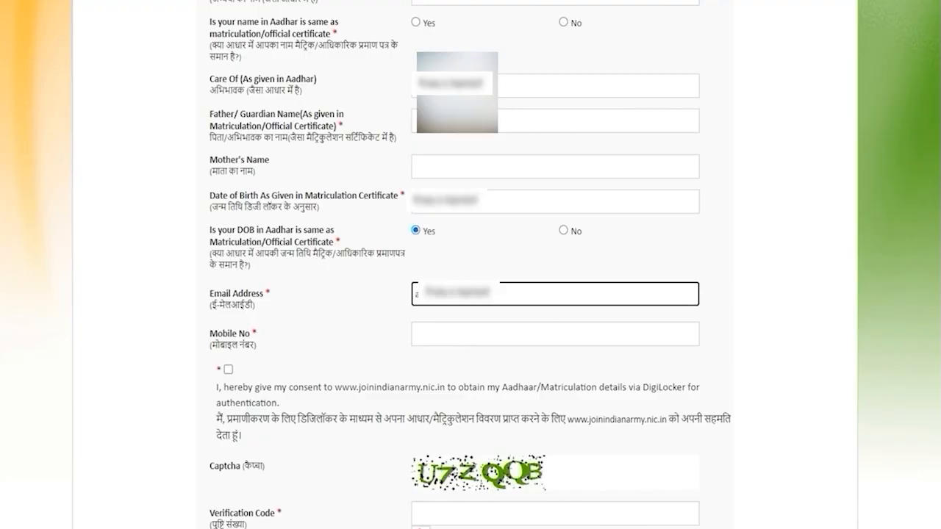
click(464, 335)
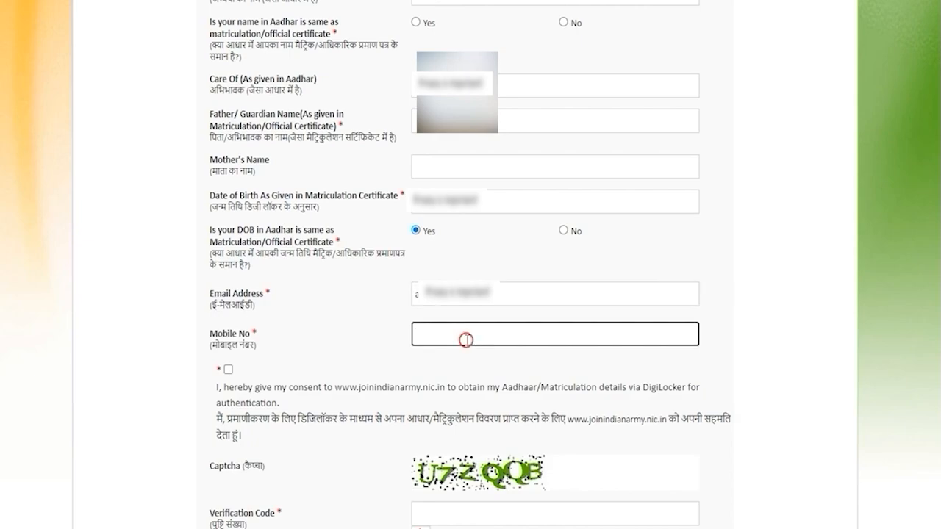
Consent to obtaining Aadhaar/Matriculation details via DigiLocker, enter the captcha text and submit the personal details.
scroll(466, 338, down, 3)
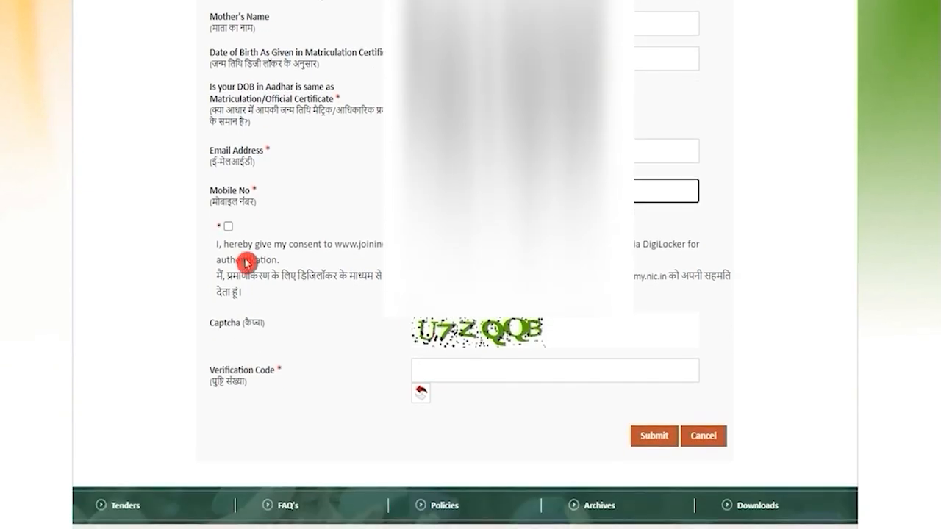
click(229, 228)
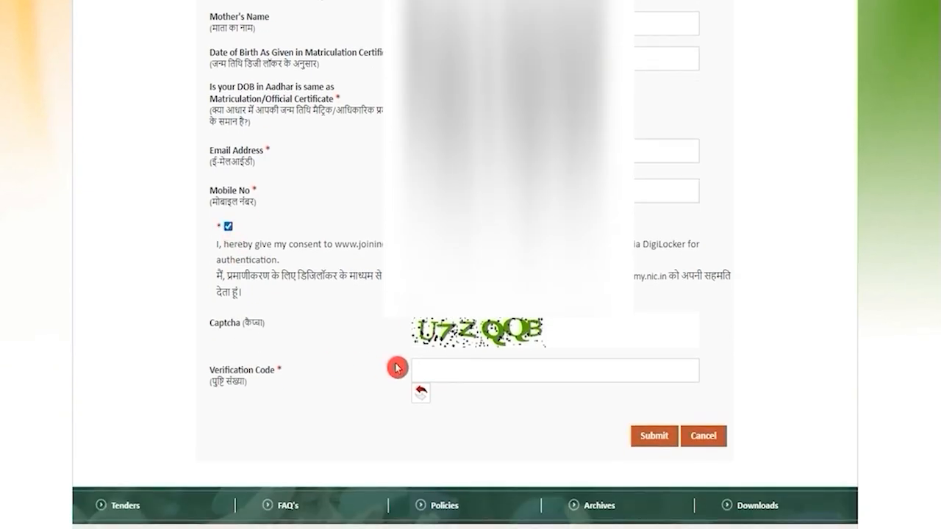
click(426, 367)
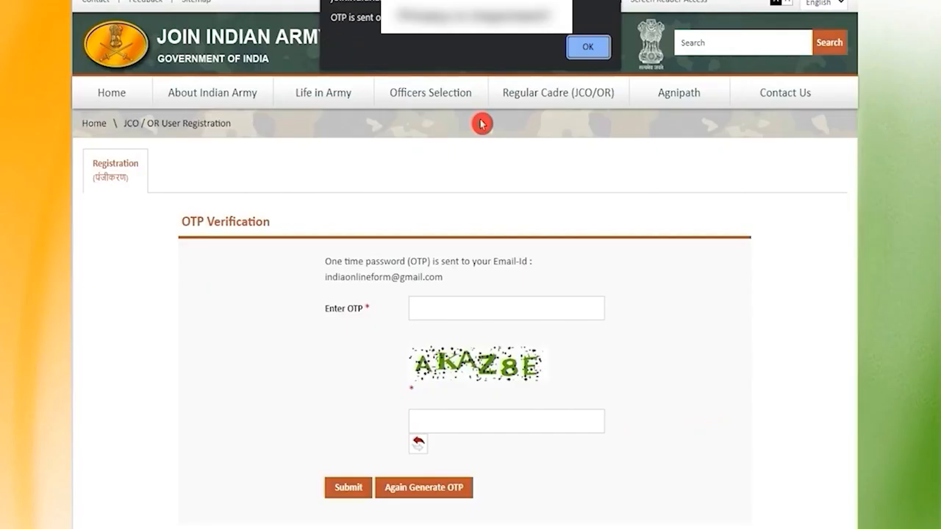
Dismiss the OTP notice, then enter the emailed one-time password and the captcha text and submit the verification.
click(588, 46)
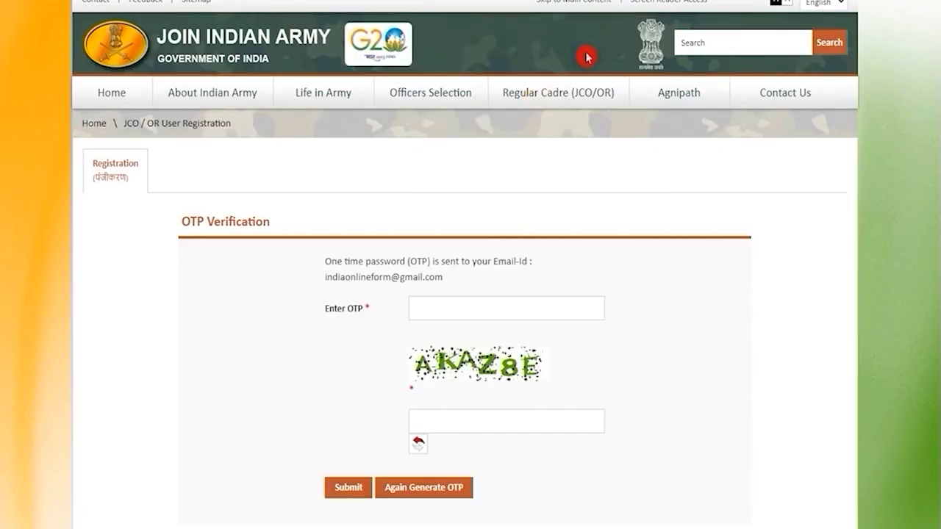
click(470, 307)
text(a)
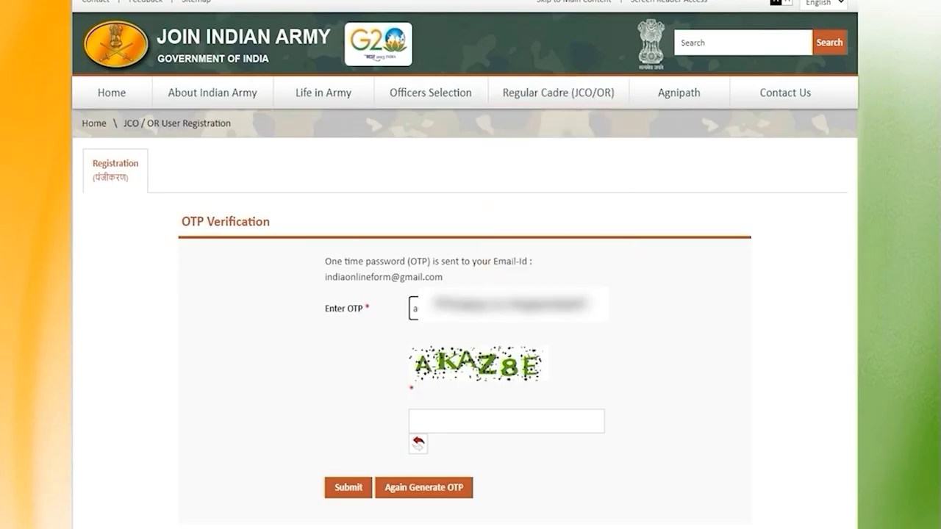
click(473, 424)
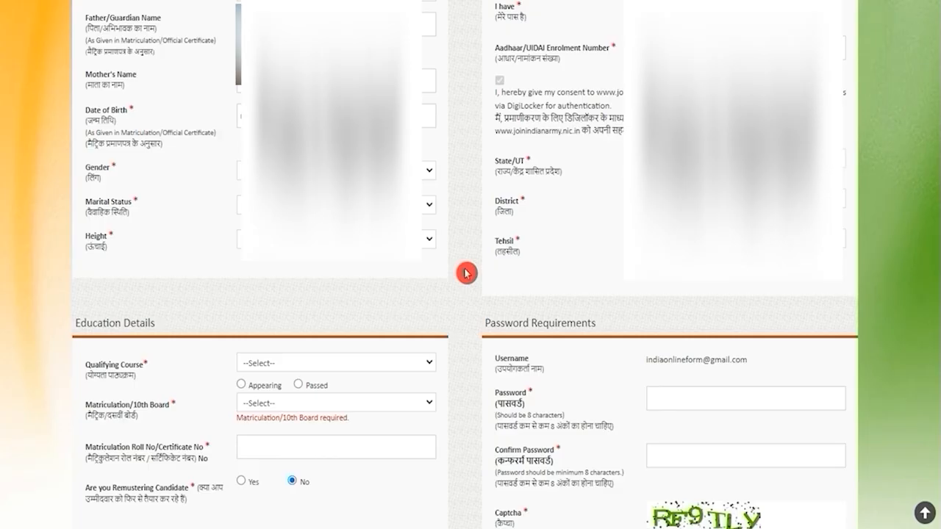
Choose the candidate's gender and marital status, and set the height to 176.
click(428, 170)
click(331, 198)
click(335, 205)
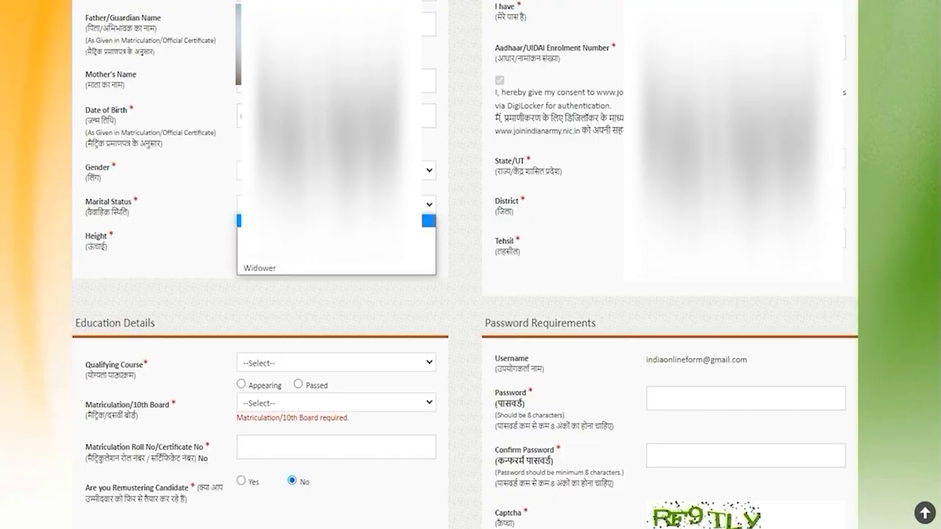
click(273, 263)
click(273, 239)
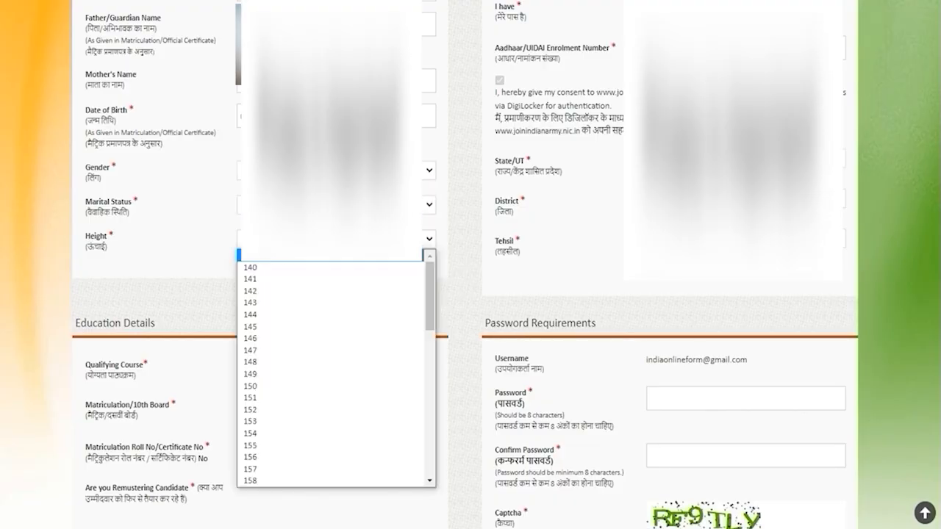
scroll(264, 390, down, 6)
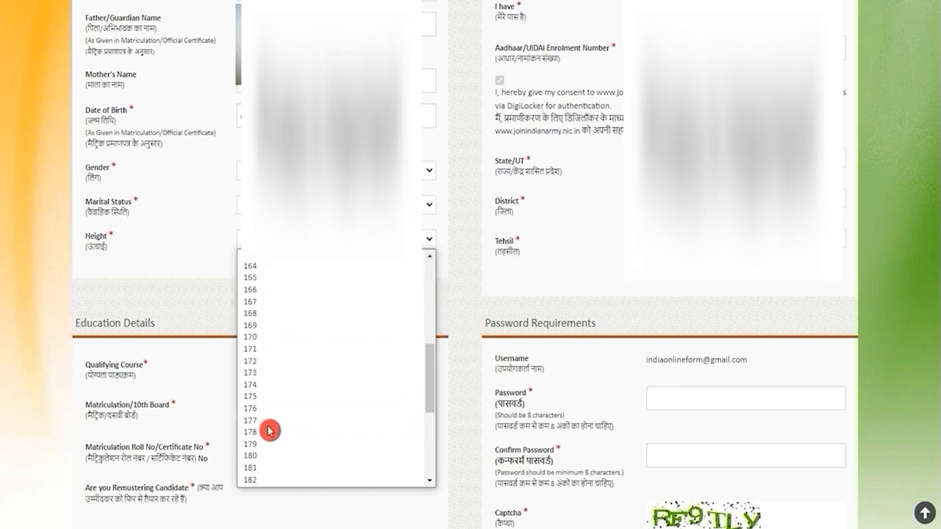
click(257, 408)
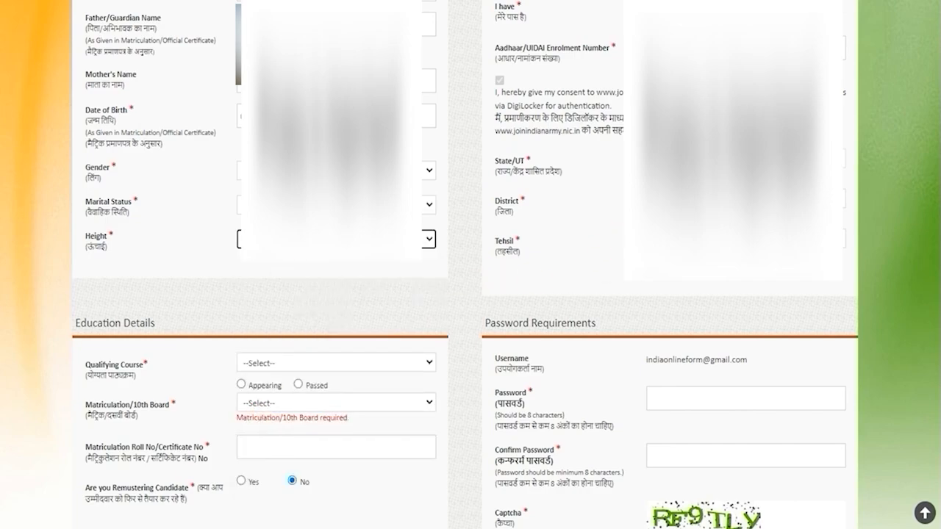
Choose the candidate's district and set the tehsil to Saharanpur.
click(745, 199)
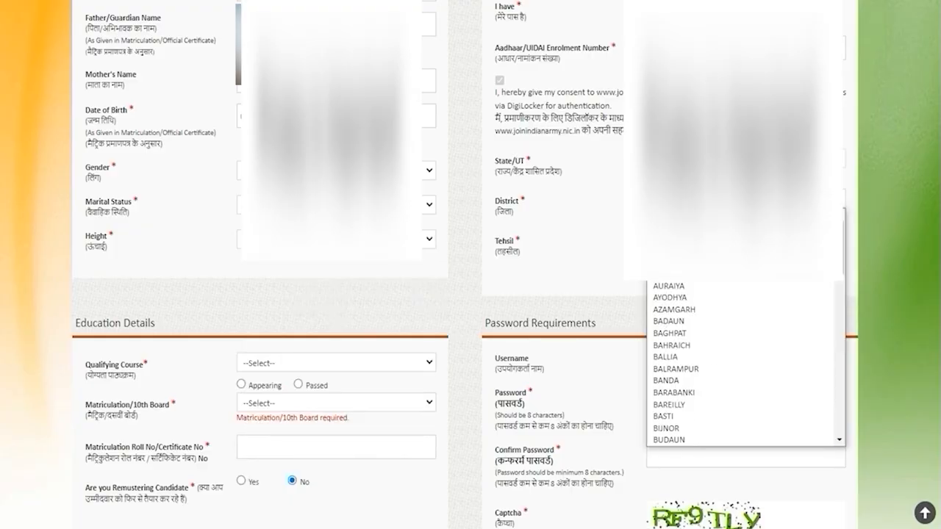
key(s)
key(Return)
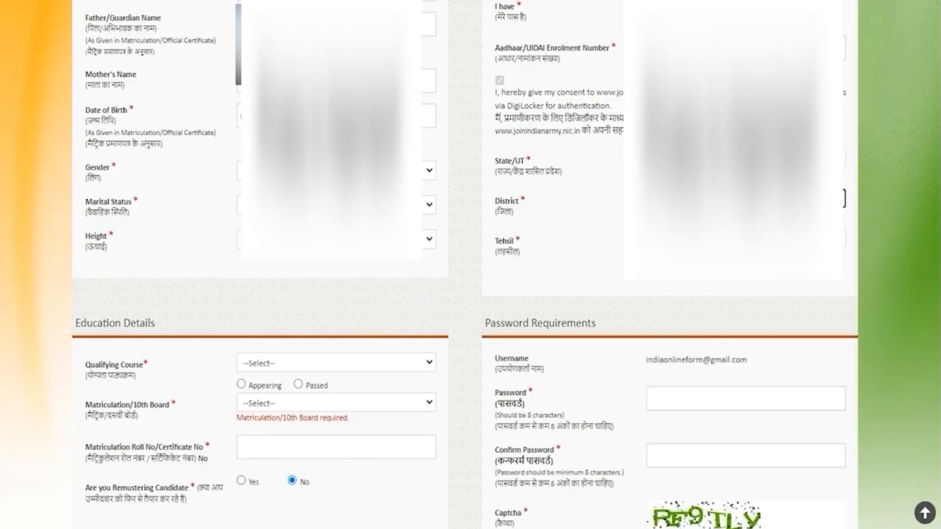
click(745, 238)
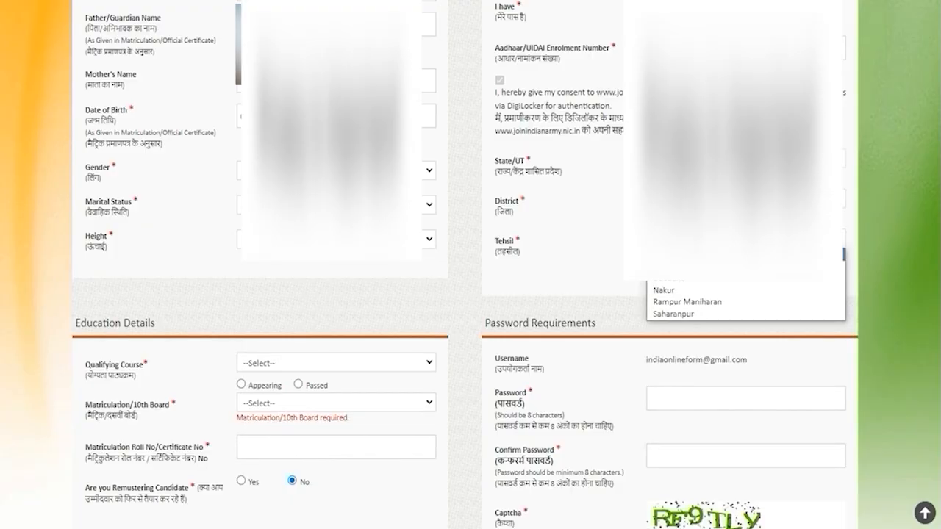
click(673, 313)
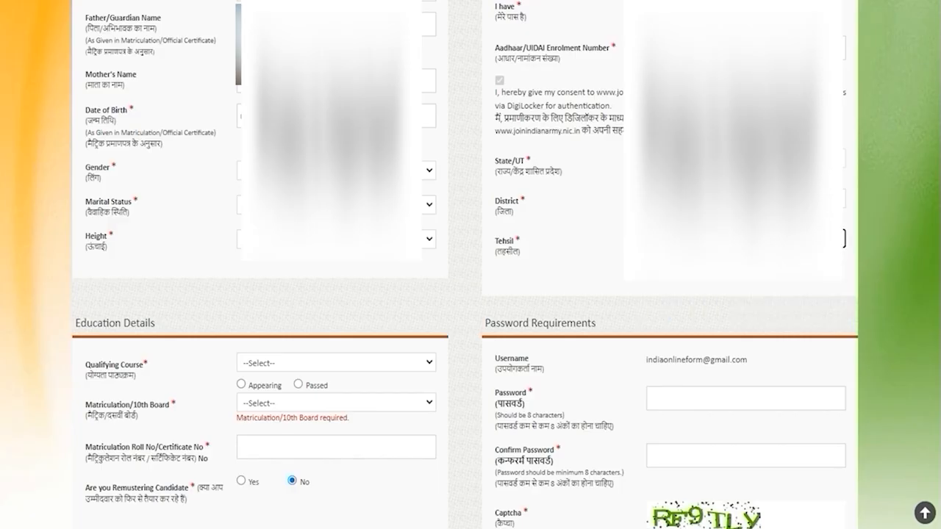
click(354, 325)
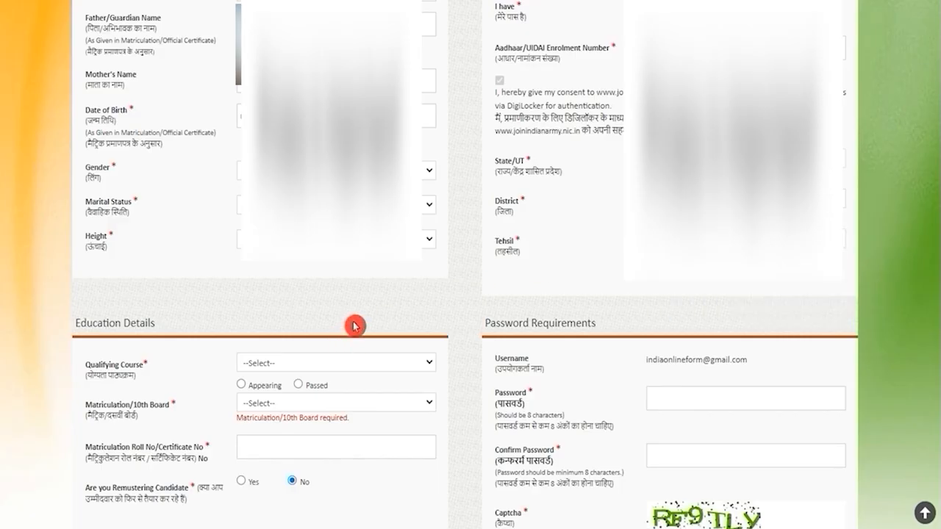
Set the qualifying course to 12th in the education details and mark it as Passed.
scroll(355, 325, down, 2)
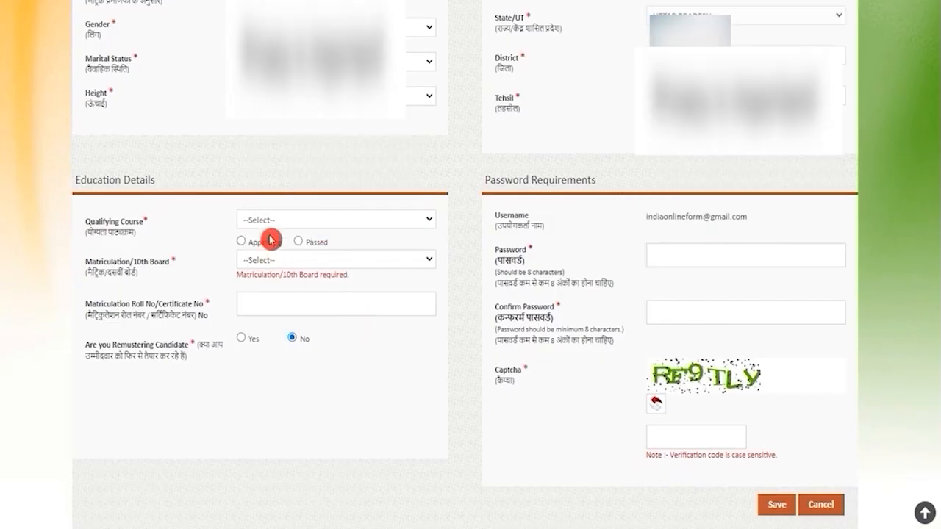
drag(94, 226, 274, 221)
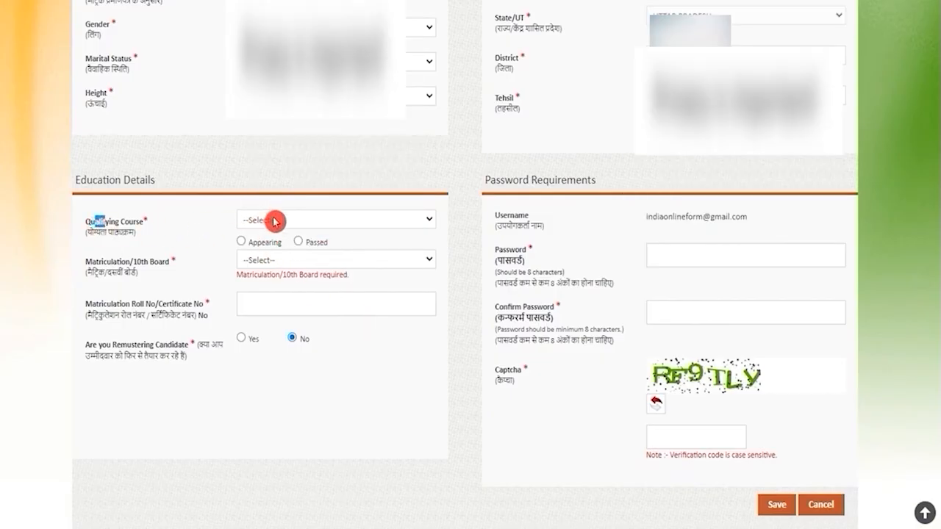
click(274, 221)
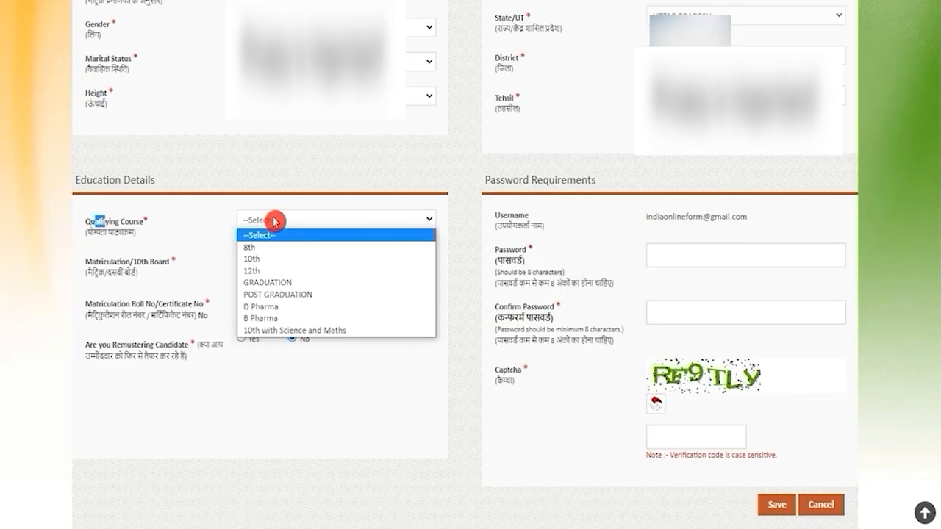
click(267, 272)
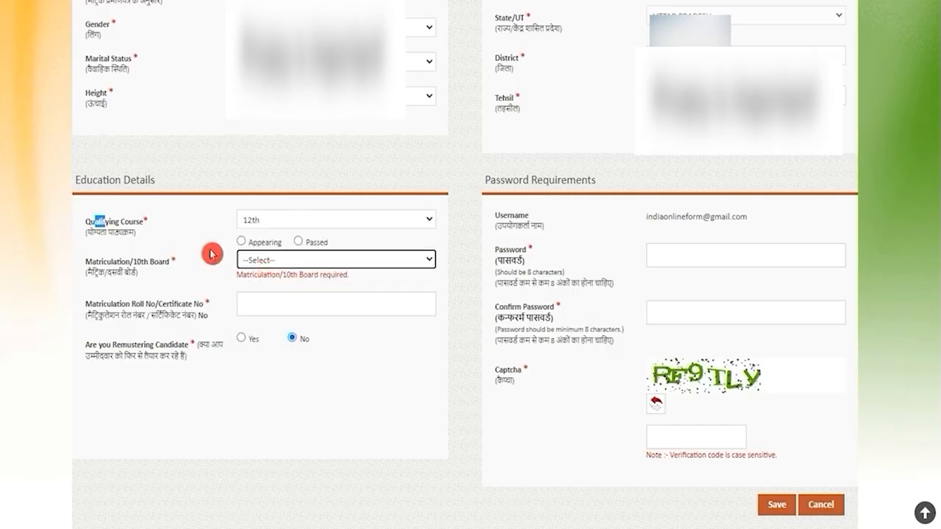
click(297, 244)
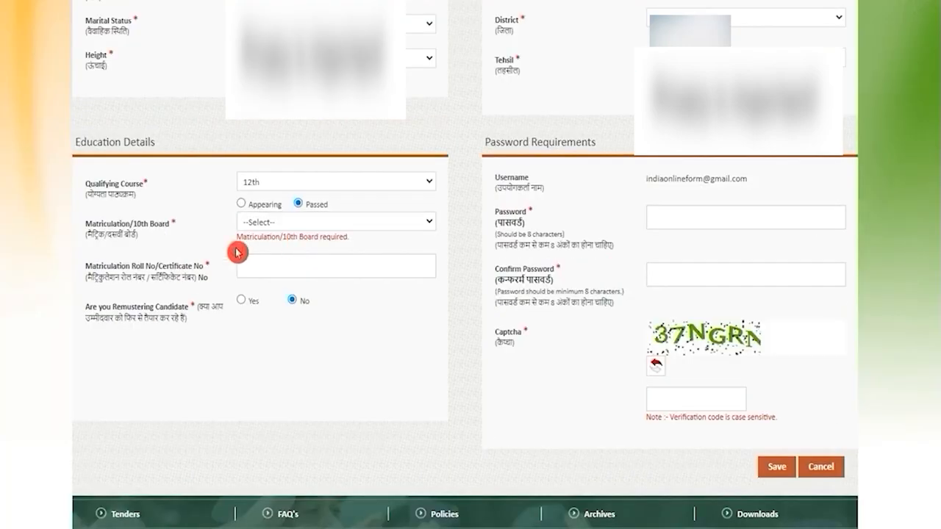
Set the Matriculation/10th board to CBSE and enter the candidate's matriculation roll number.
drag(120, 225, 141, 225)
click(257, 224)
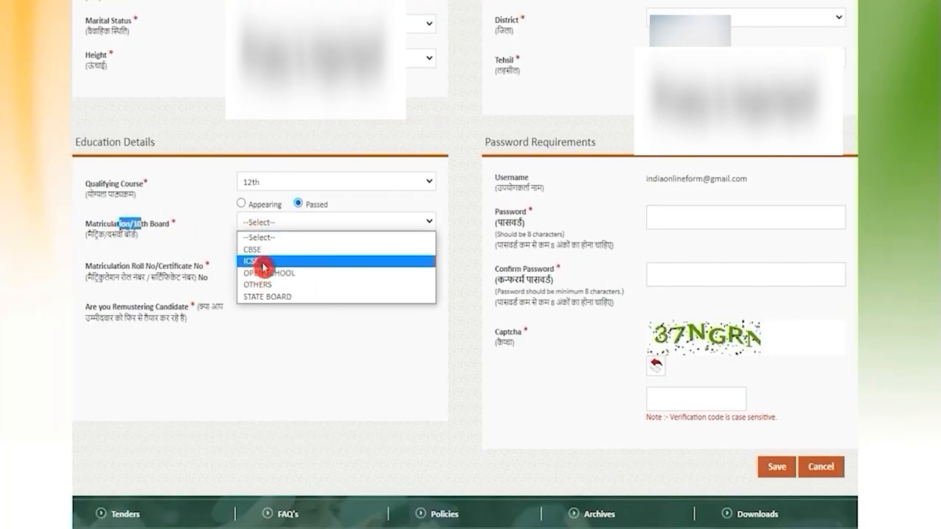
click(263, 250)
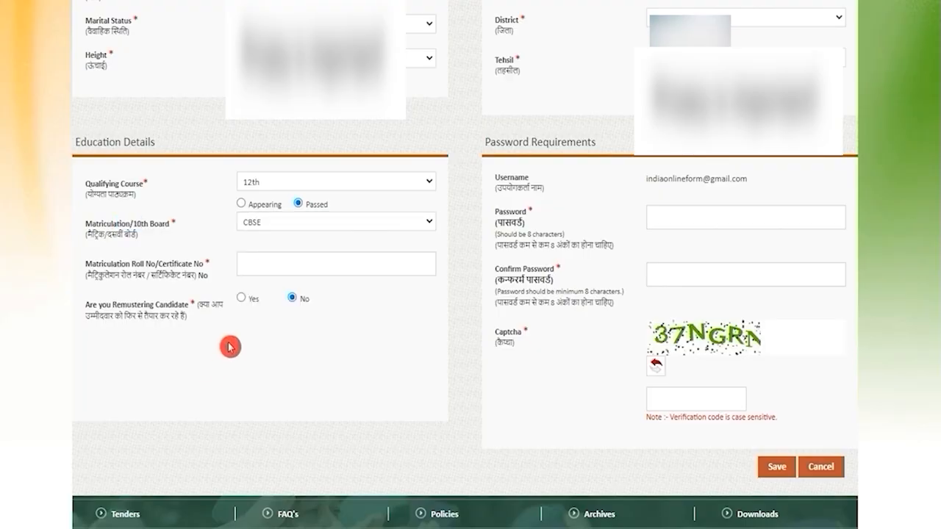
click(247, 274)
click(254, 268)
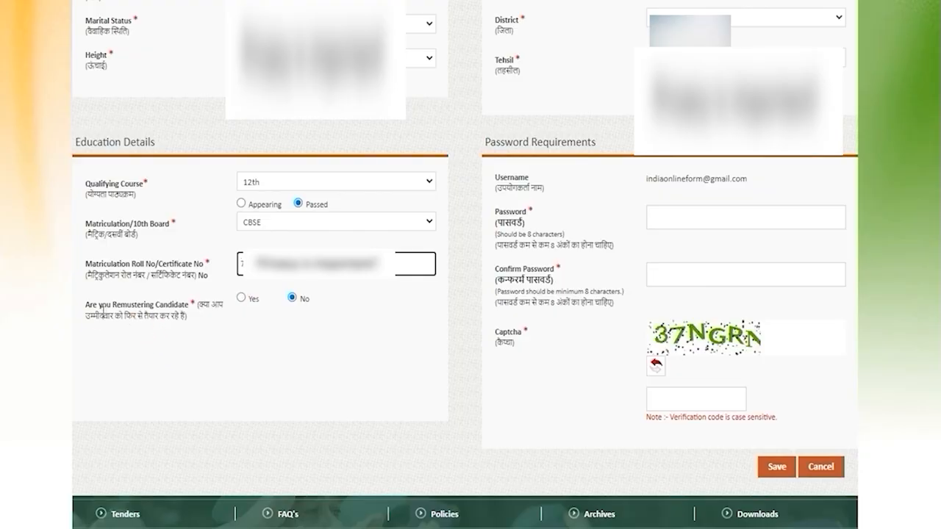
Try Yes for the remustering candidate question to see its extra fields, and set the answer back to No.
drag(101, 304, 161, 305)
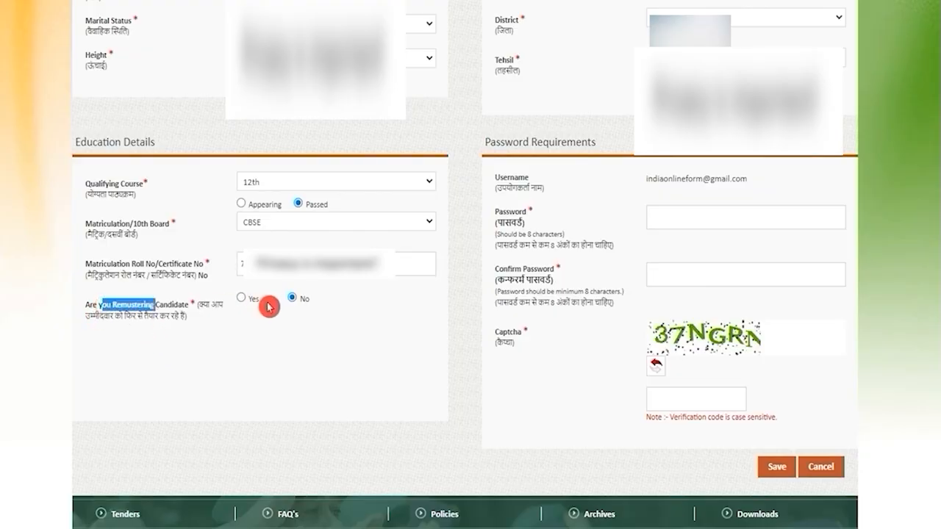
click(242, 299)
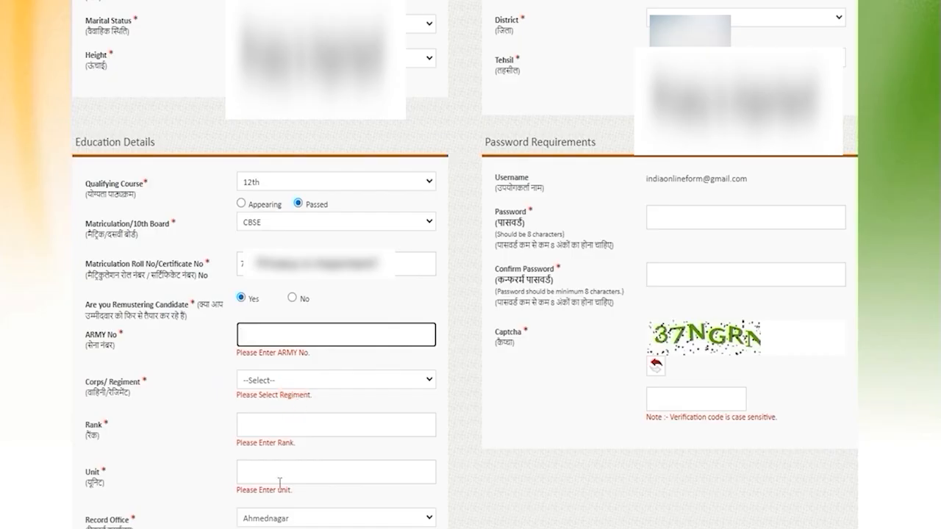
click(292, 299)
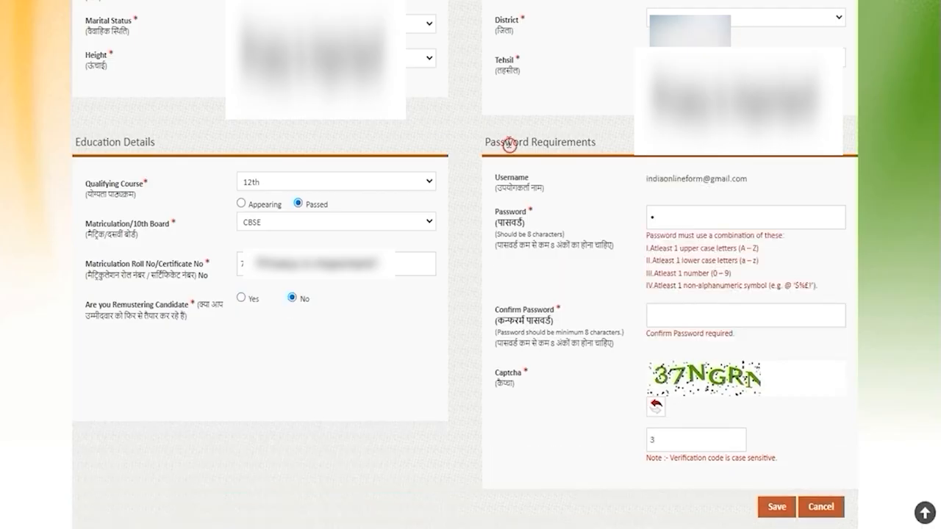
Review the username and the password, confirm password and captcha fields under Password Requirements.
drag(497, 142, 591, 141)
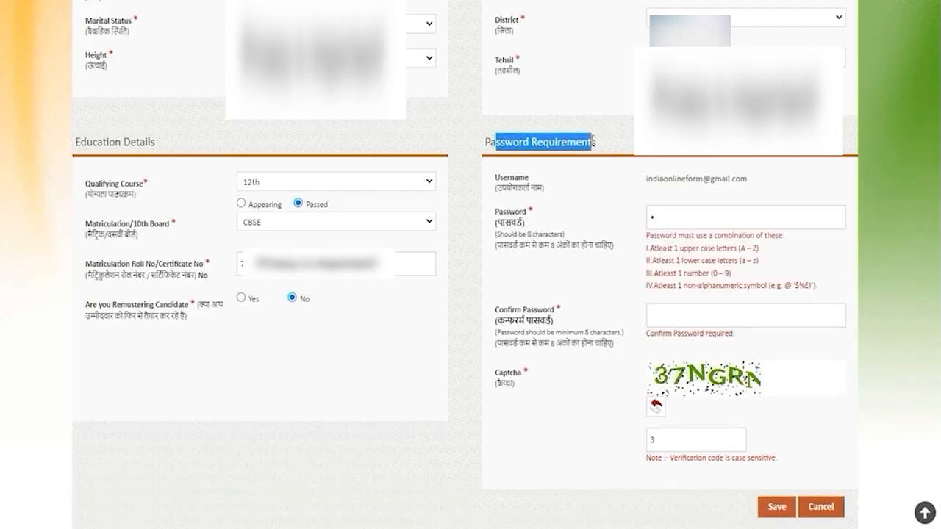
drag(653, 178, 727, 178)
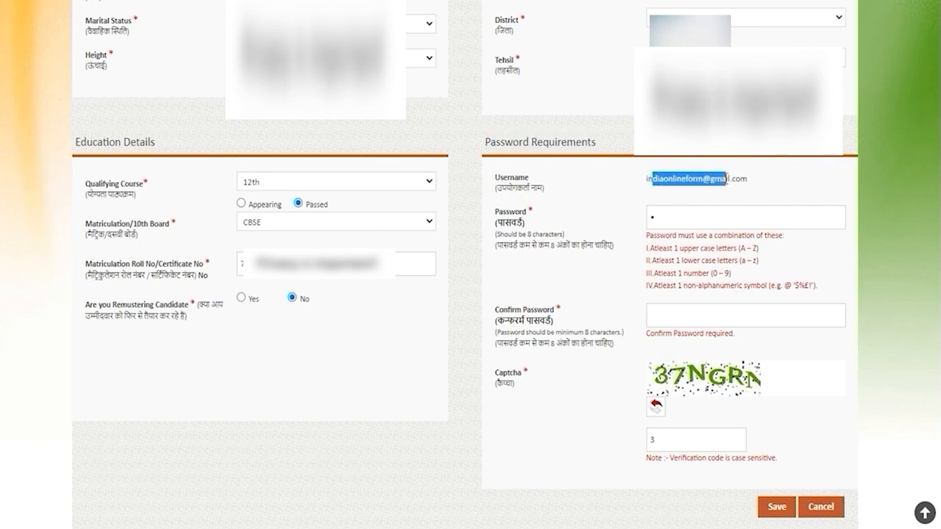
click(682, 217)
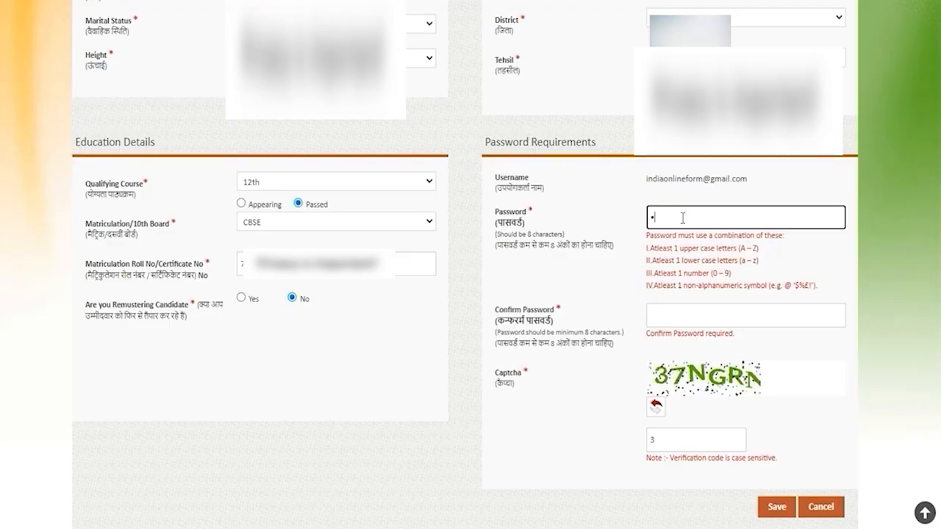
click(668, 315)
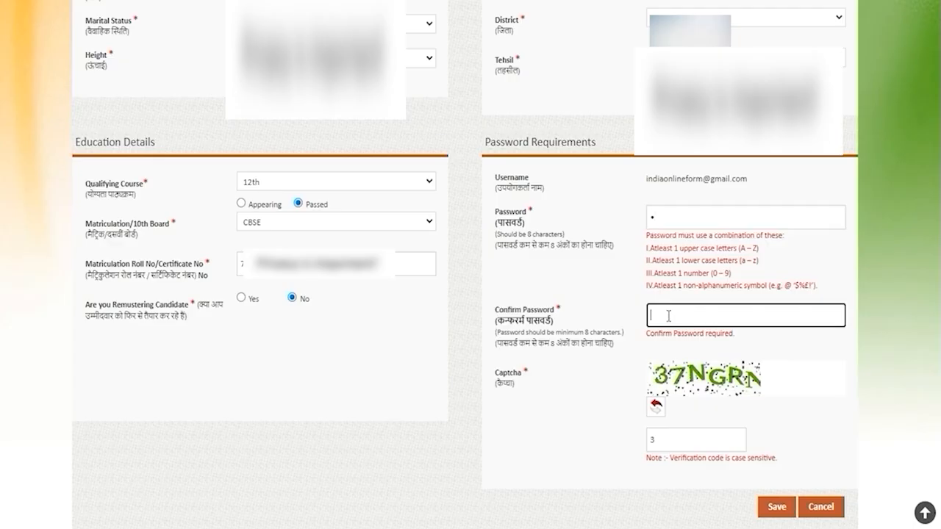
click(666, 438)
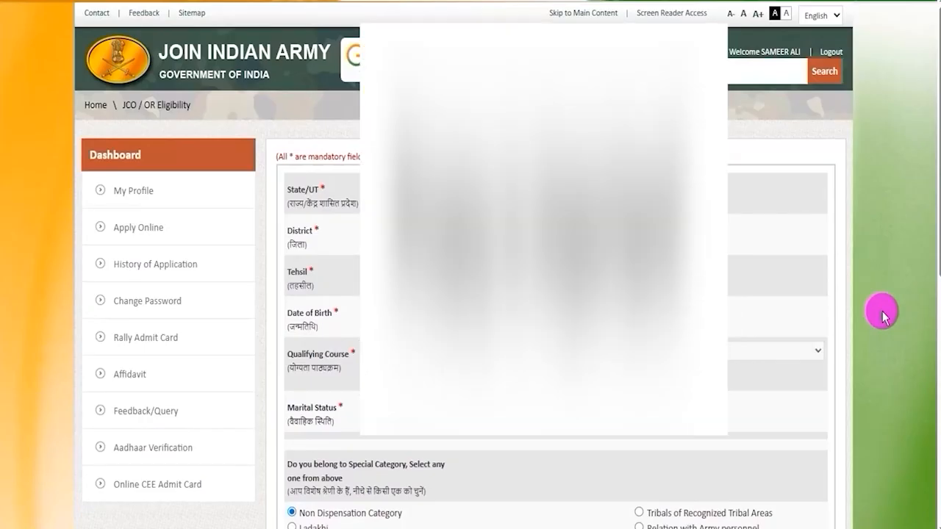
Show the Regular Cadre posts for the current profile and read the SOL TECH (NA) education qualification.
scroll(883, 314, down, 7)
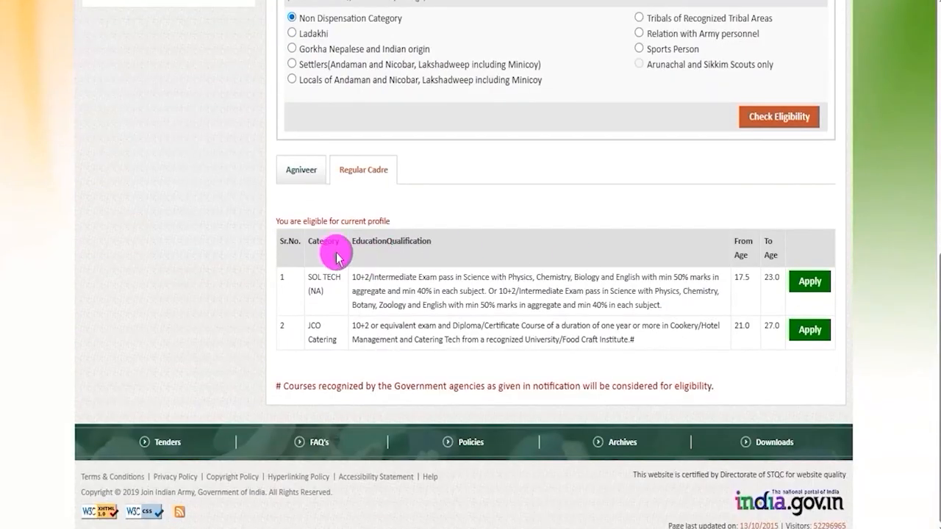
click(362, 172)
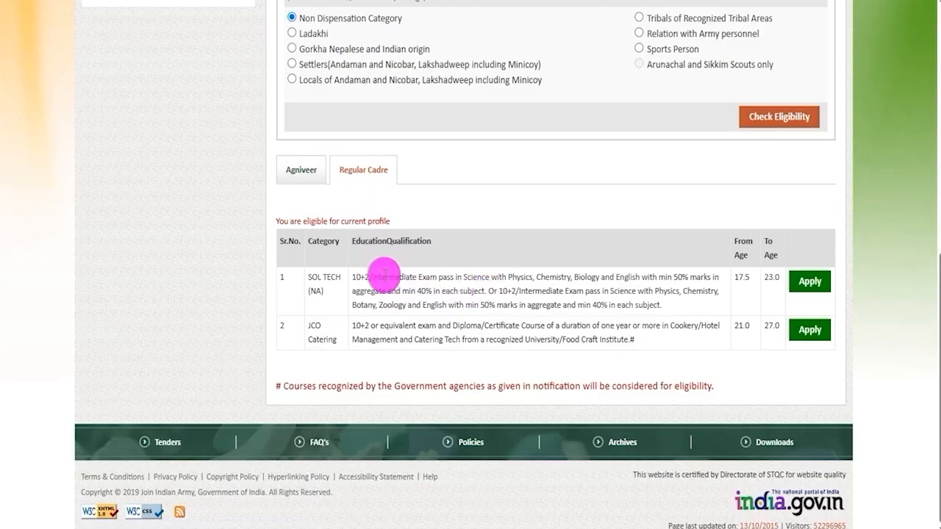
drag(373, 275, 481, 296)
click(488, 296)
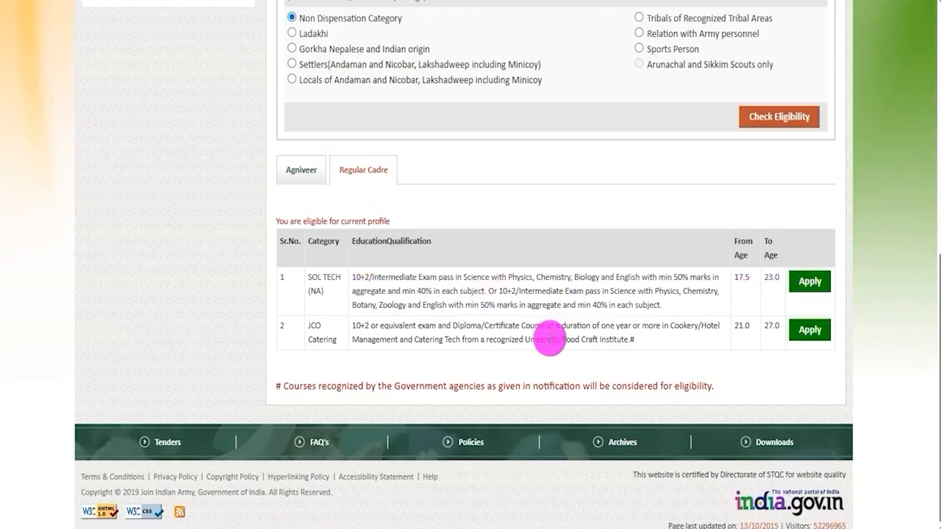
Read the education qualification and course requirements for the JCO Catering post.
drag(360, 325, 519, 325)
drag(429, 340, 499, 344)
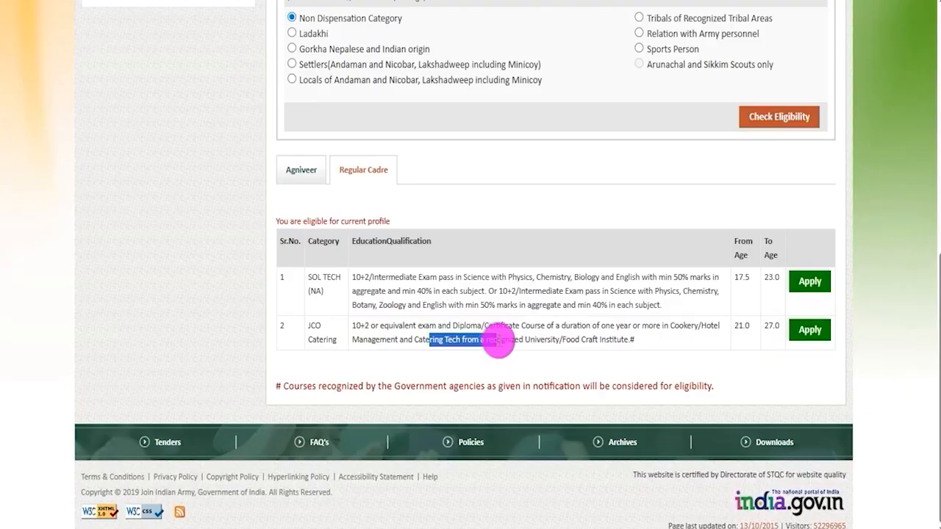
click(636, 336)
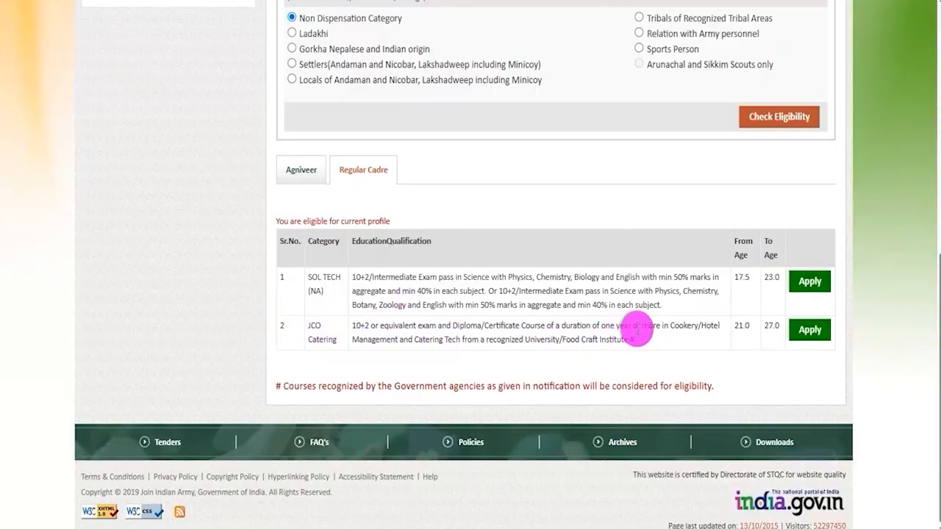
drag(360, 326, 498, 342)
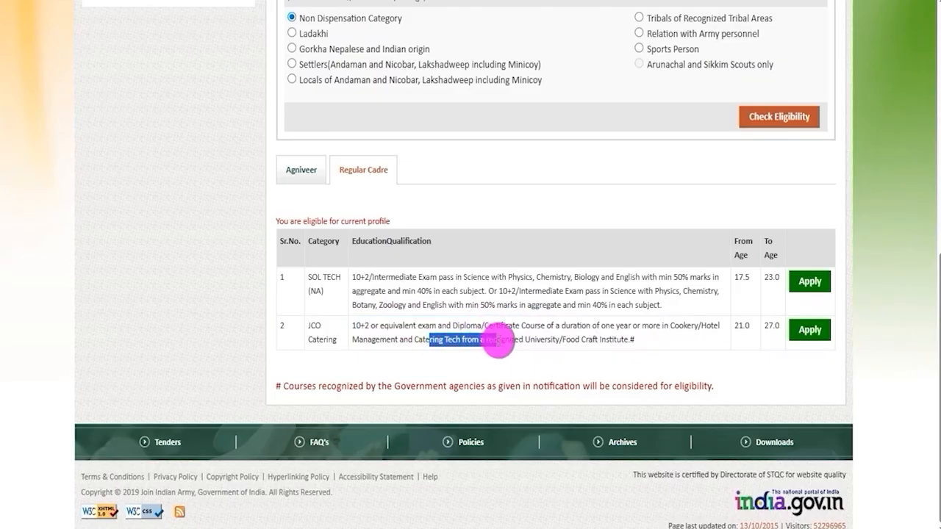
drag(360, 325, 518, 326)
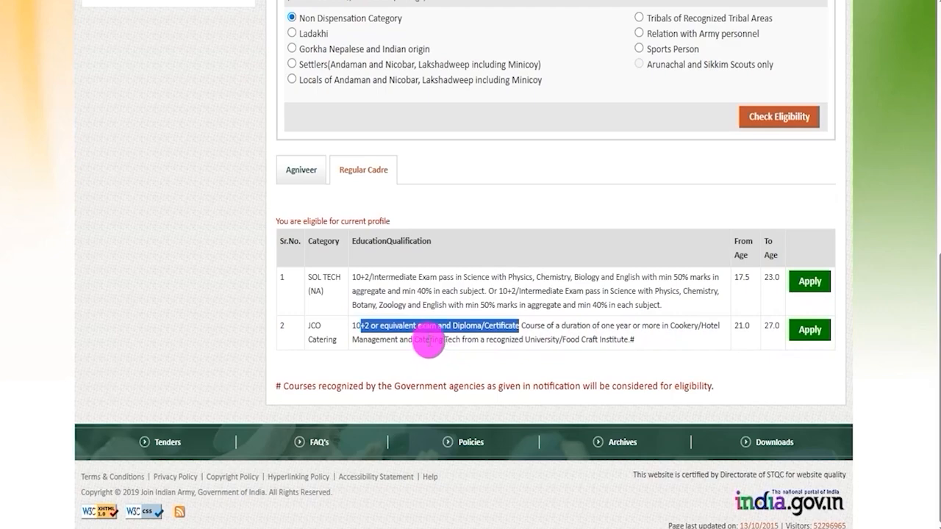
drag(428, 340, 498, 342)
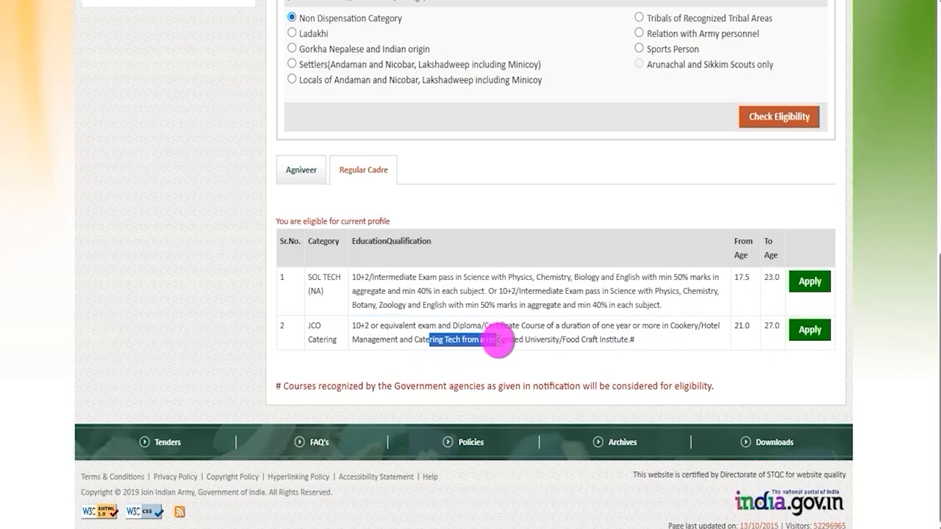
click(564, 331)
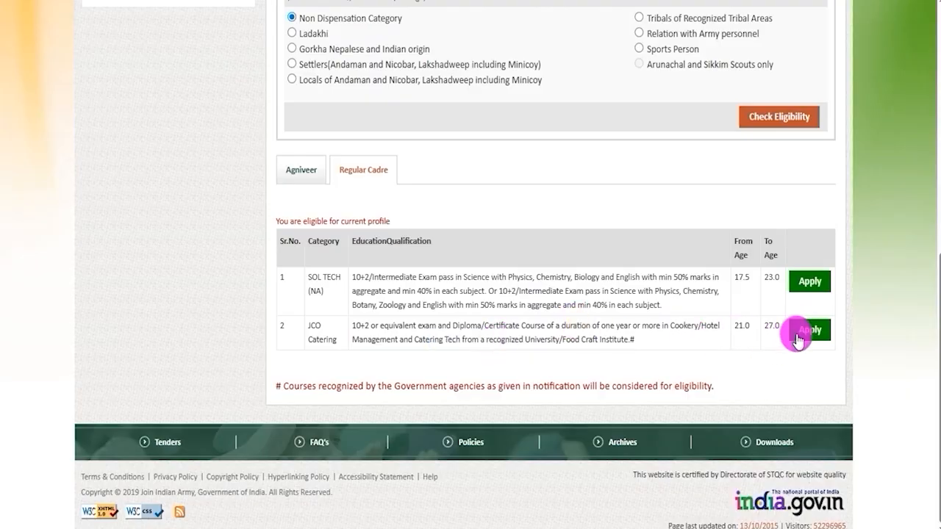
drag(359, 325, 499, 339)
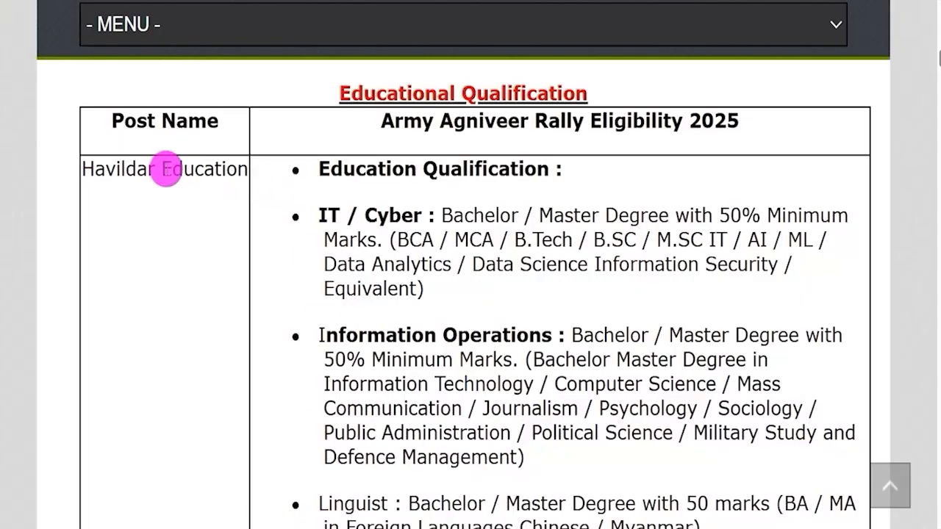
Switch to the Army Agniveer Rally Eligibility 2025 page and examine the Havildar Education, Havildar Surveyor Automated Cartographer and following posts.
drag(95, 170, 204, 170)
scroll(214, 235, down, 10)
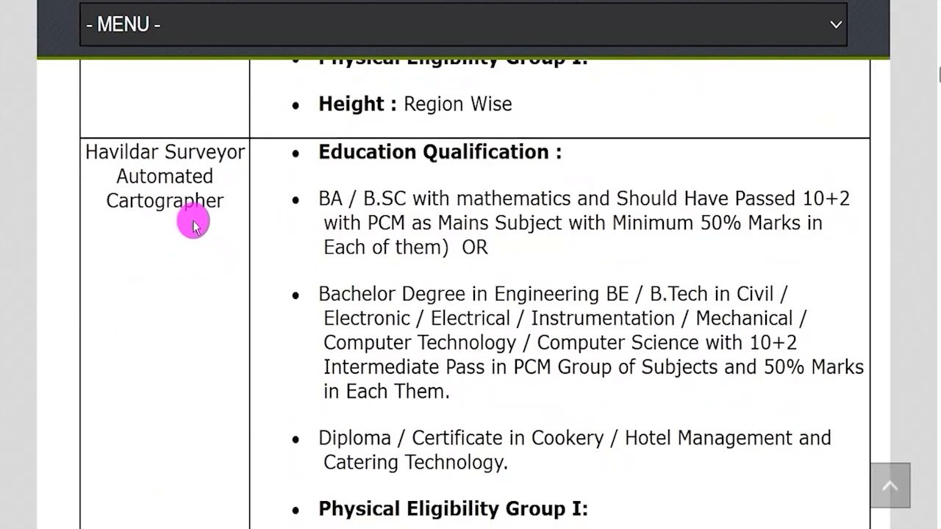
drag(104, 151, 233, 221)
scroll(154, 216, down, 5)
drag(114, 234, 230, 237)
scroll(231, 237, down, 4)
drag(114, 195, 244, 304)
scroll(230, 227, down, 10)
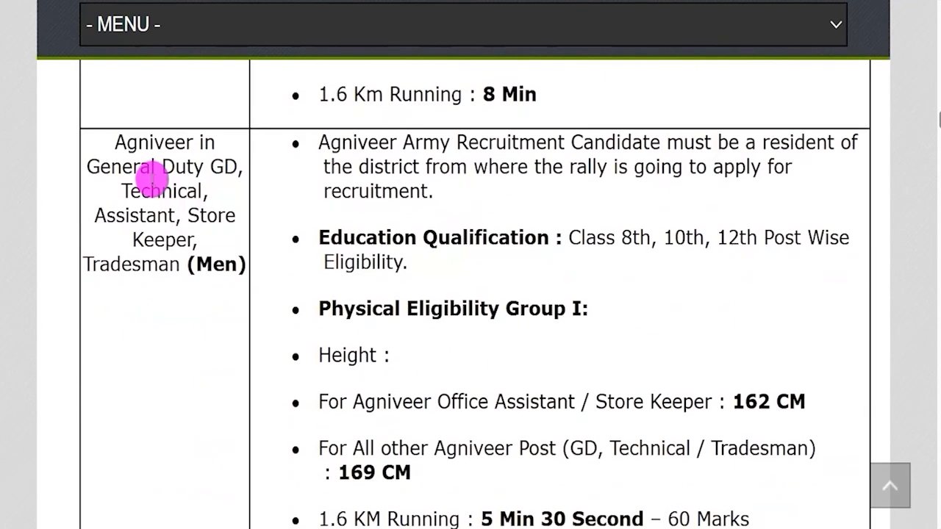
Examine the Agniveer posts for men and the General Duty (Women Military Police) post in the eligibility table.
drag(133, 166, 223, 166)
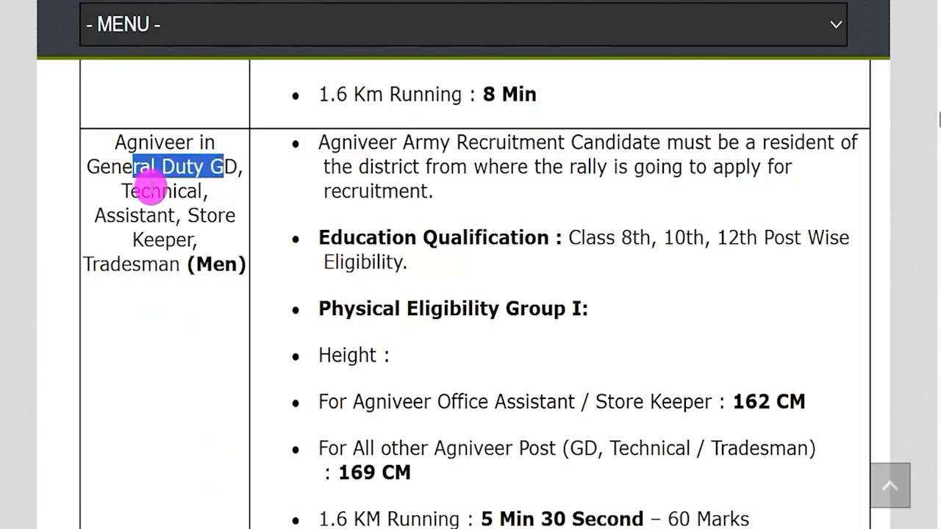
drag(141, 191, 187, 192)
drag(124, 217, 152, 239)
click(205, 216)
click(126, 263)
scroll(203, 216, down, 8)
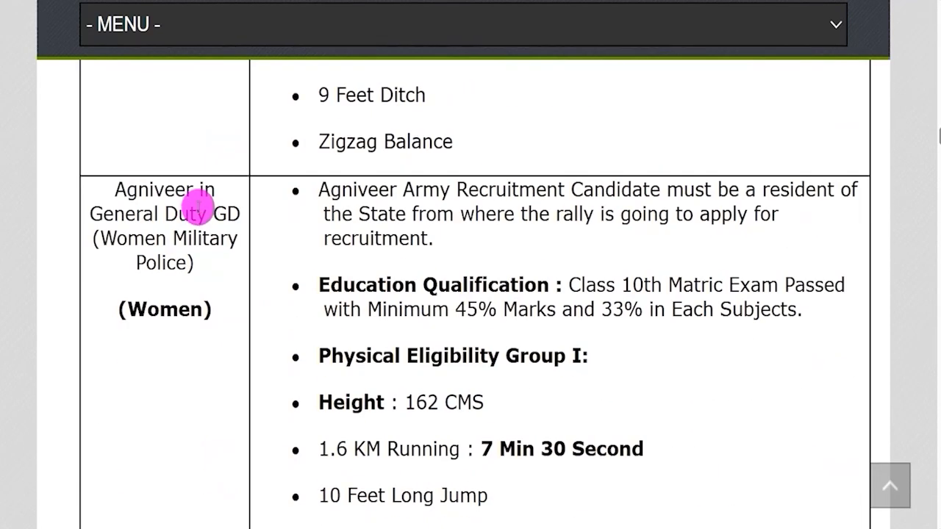
drag(113, 214, 222, 213)
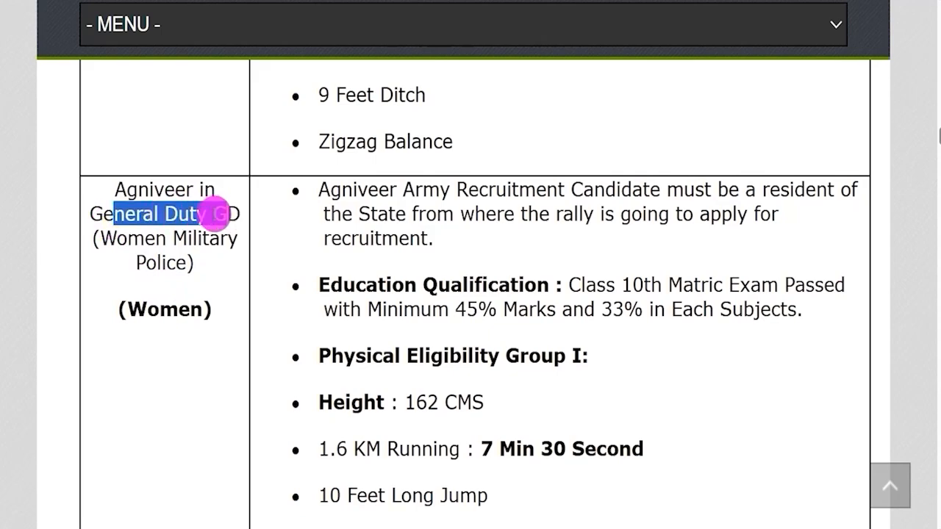
drag(128, 237, 178, 261)
scroll(216, 284, down, 1)
scroll(216, 284, down, 5)
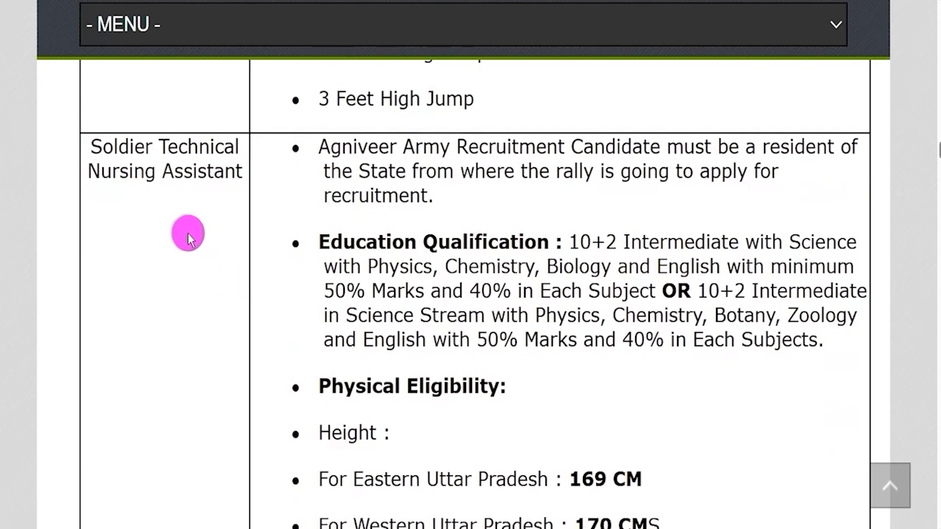
Examine the Soldier Technical Nursing Assistant and Sepoy Pharma posts in the eligibility table.
drag(118, 147, 213, 174)
scroll(206, 205, down, 5)
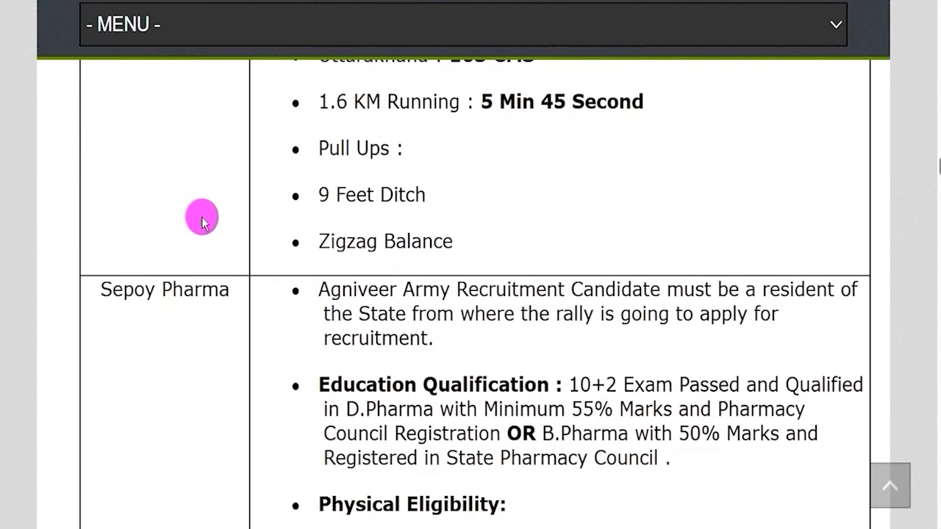
drag(114, 290, 197, 284)
scroll(203, 280, down, 7)
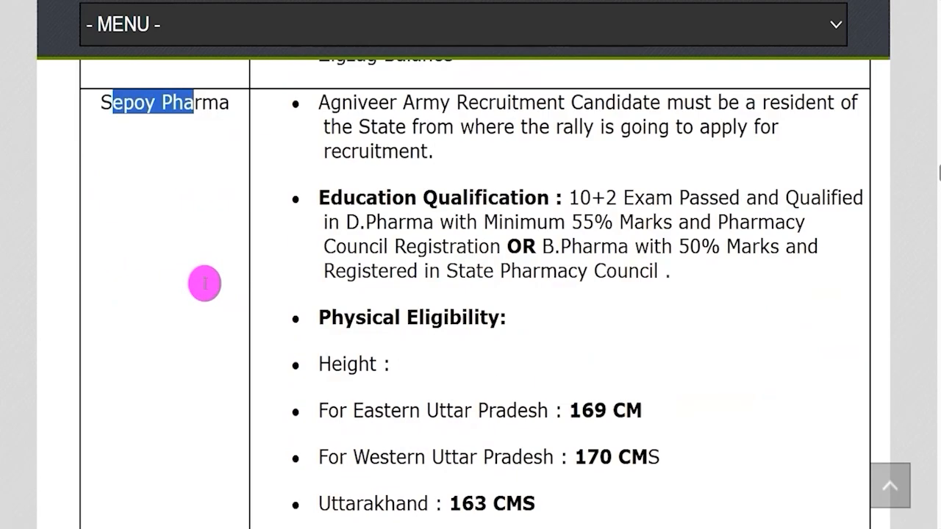
scroll(206, 286, up, 4)
scroll(221, 272, down, 5)
scroll(242, 294, up, 1)
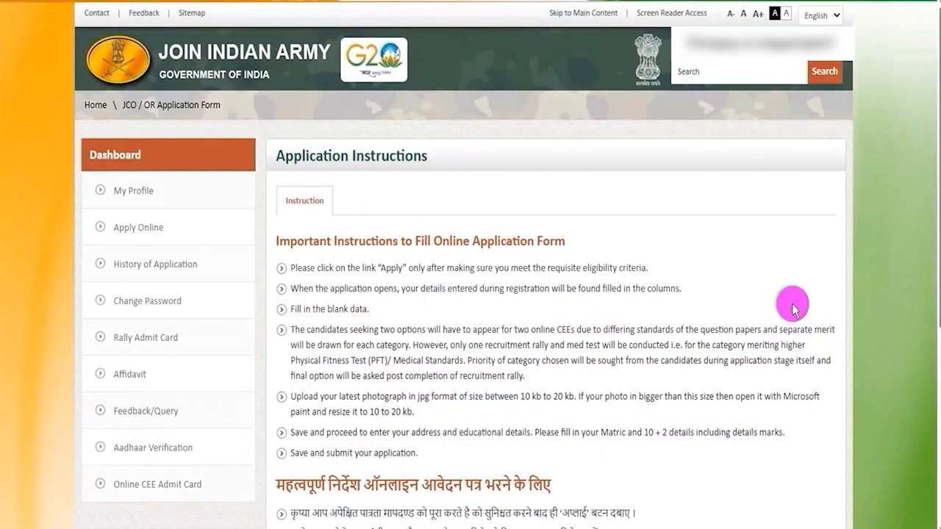
Read the online application instructions on the Join Indian Army site, and check the photo size requirement in the Personal Information form.
scroll(609, 330, down, 3)
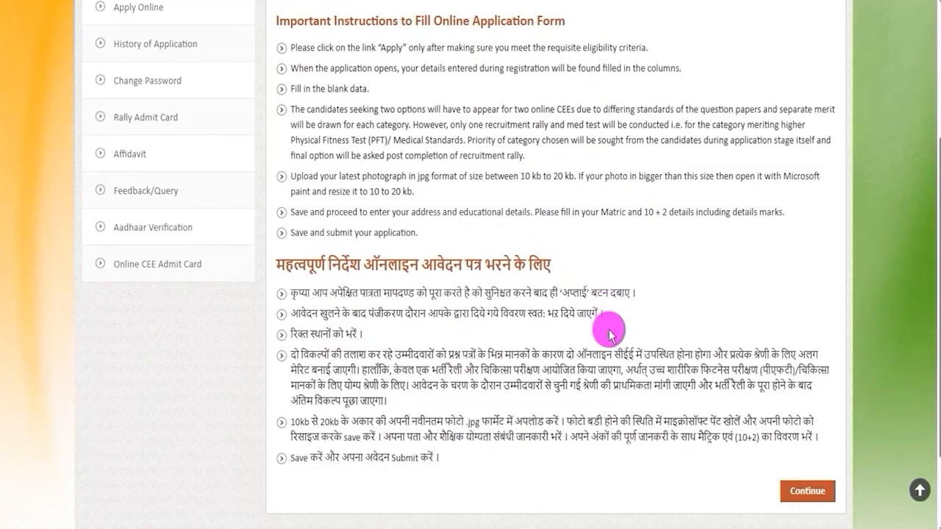
scroll(609, 332, down, 2)
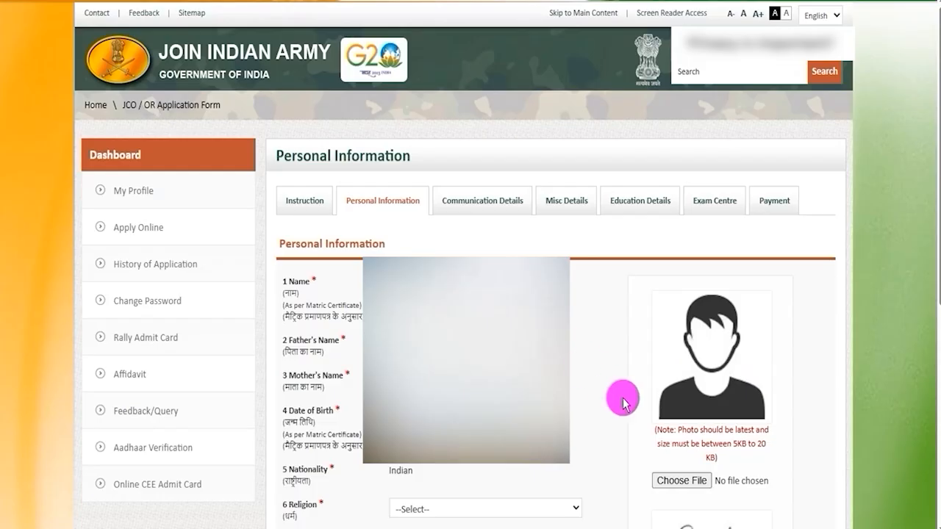
drag(690, 431, 748, 444)
click(706, 446)
click(712, 450)
drag(707, 444, 741, 444)
click(724, 466)
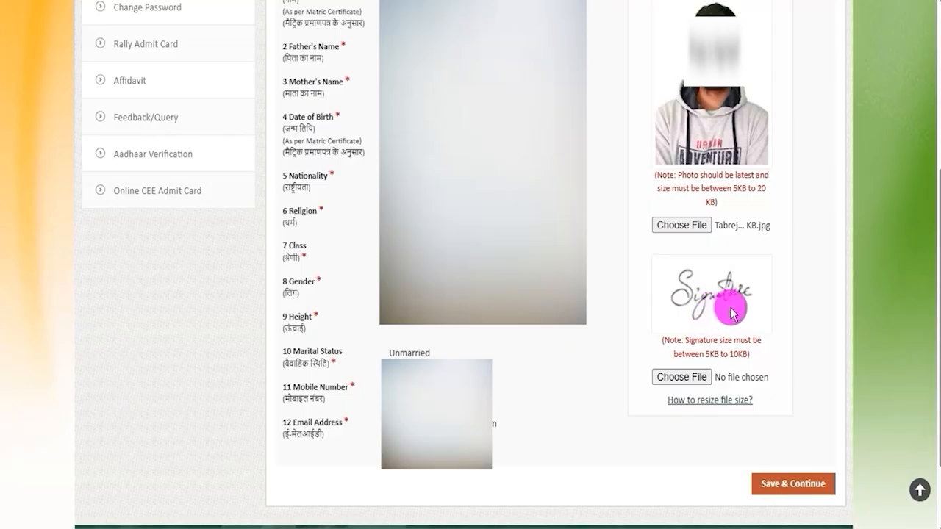
Check the signature size requirement, upload 10kb.png as the signature, and save the Personal Information section to continue.
drag(689, 353, 728, 354)
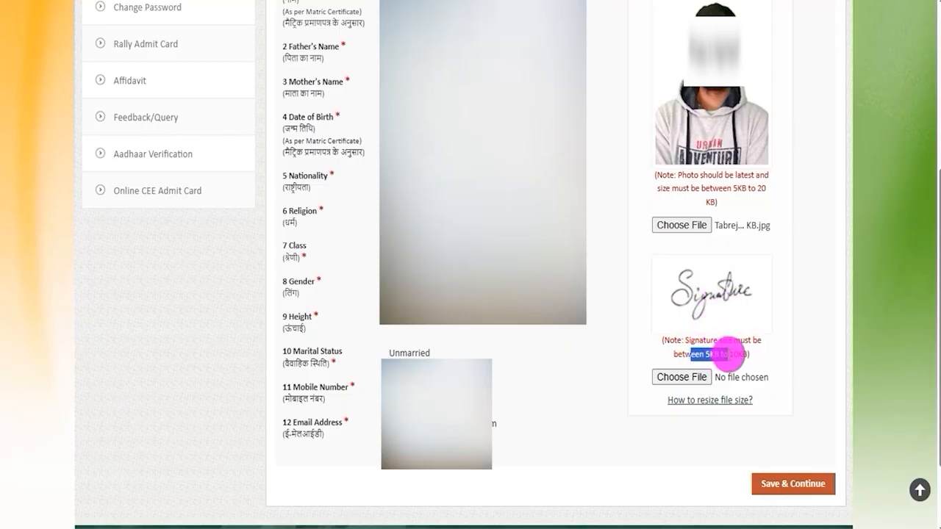
click(700, 378)
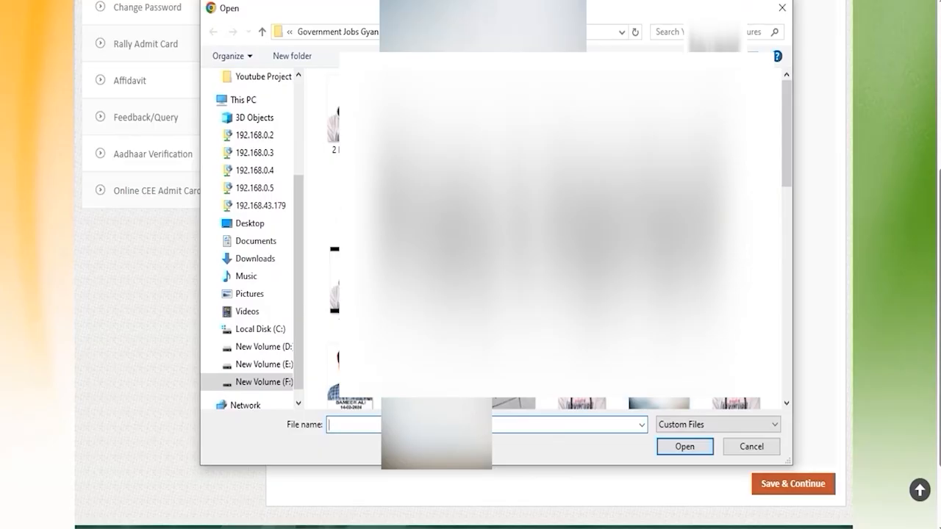
key(Return)
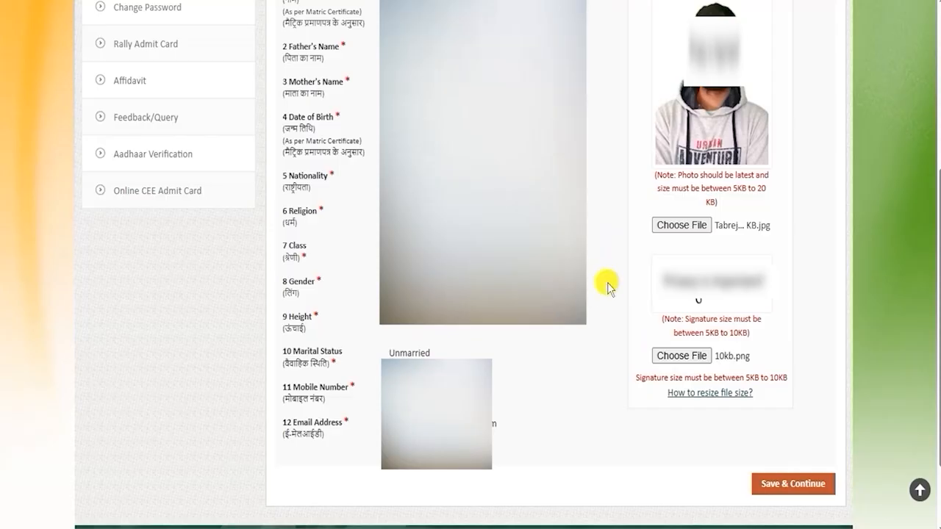
click(785, 485)
Examine the Permanent Address and Correspondence Address sections, including the permanent house number, address, village, city and state fields.
drag(334, 202, 365, 202)
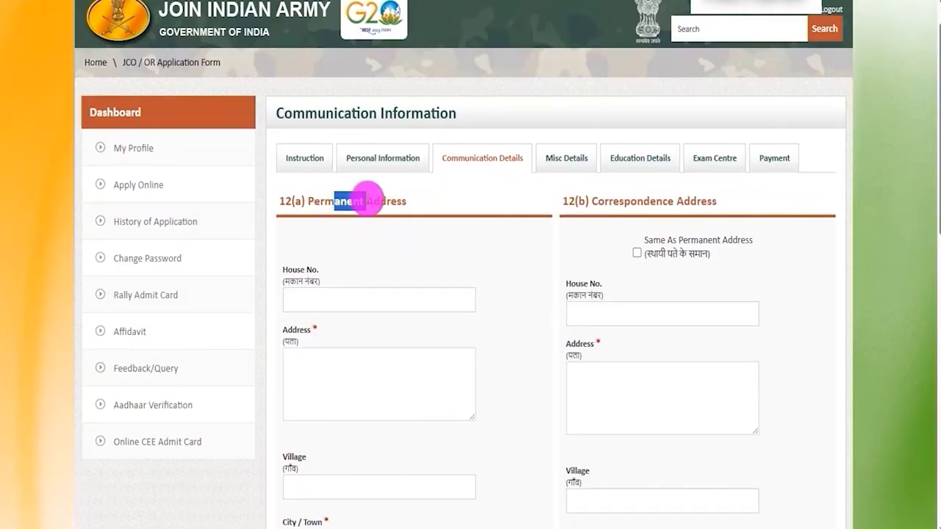
drag(624, 201, 691, 198)
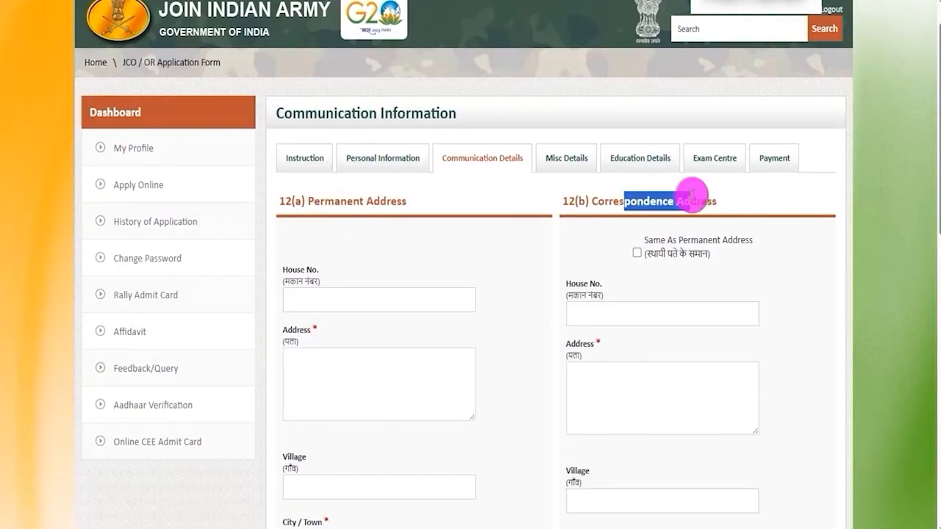
click(360, 298)
scroll(368, 262, down, 2)
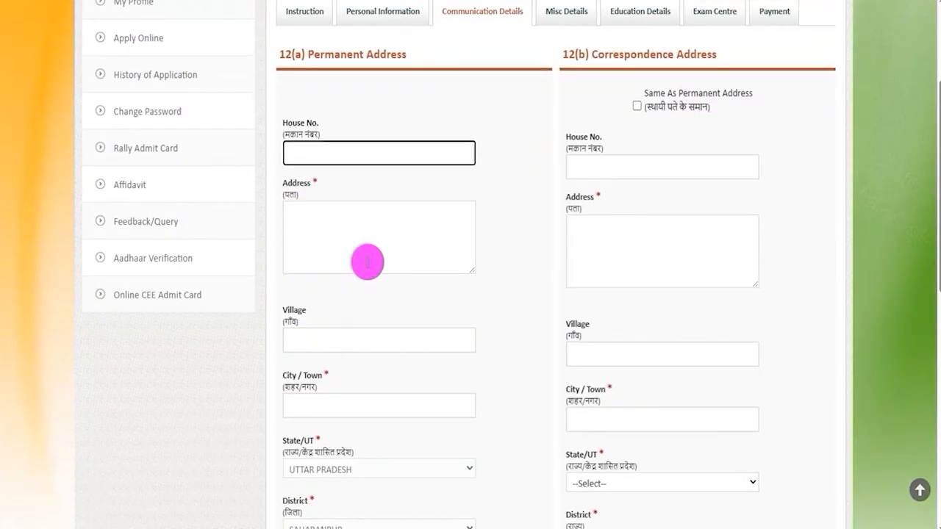
click(367, 263)
scroll(368, 221, down, 3)
click(361, 122)
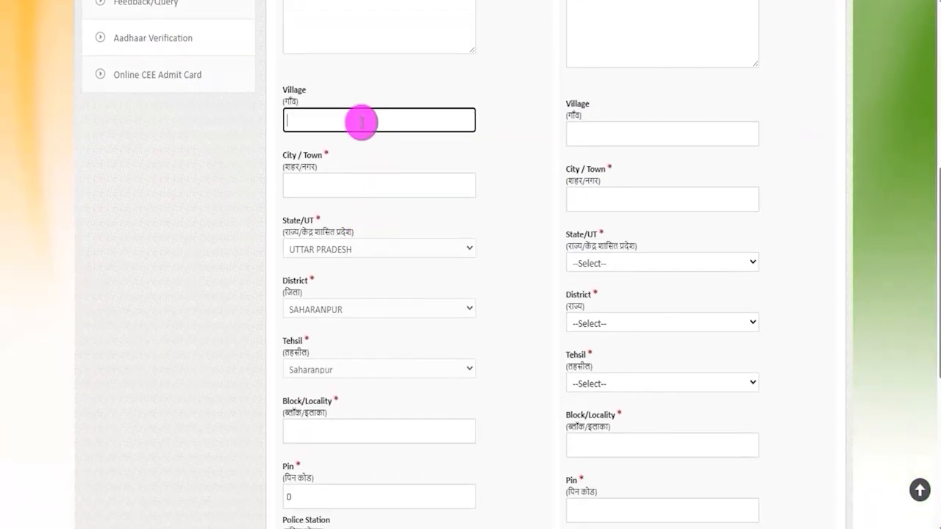
click(359, 187)
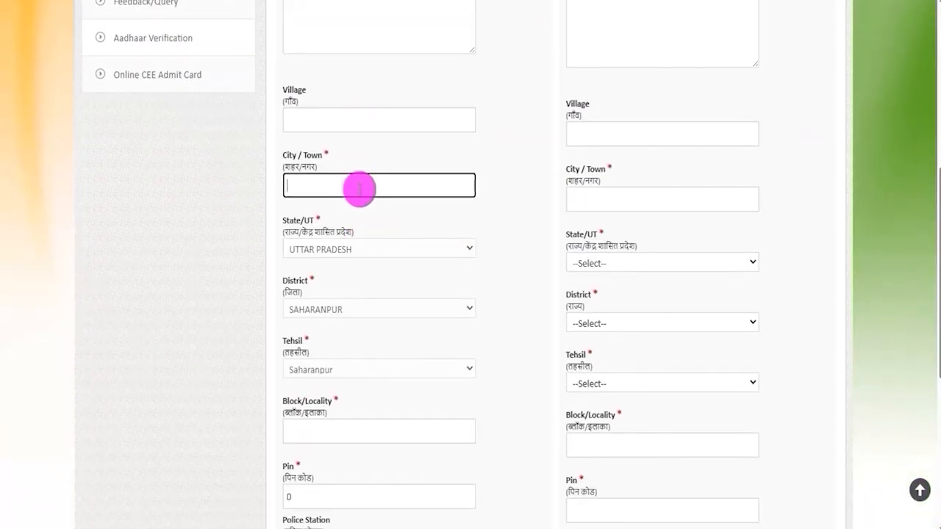
click(342, 250)
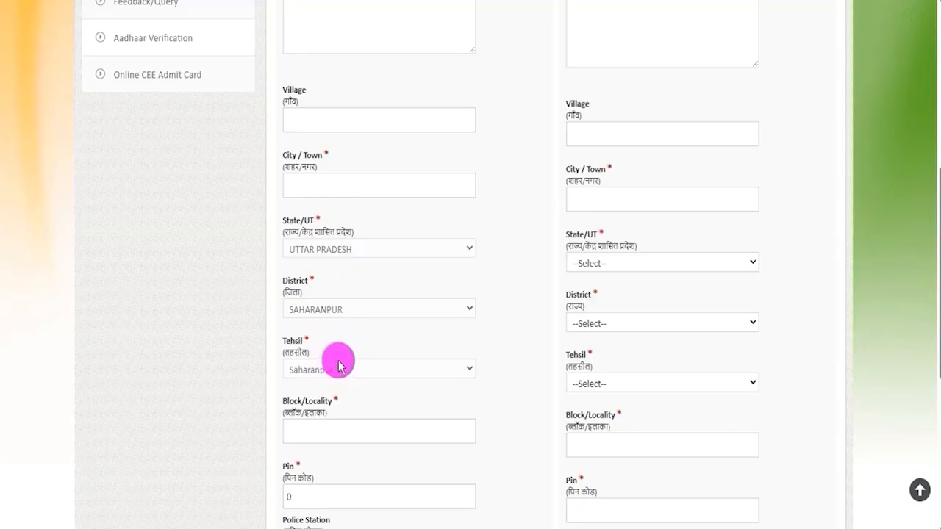
Examine the remaining permanent address fields: block/locality, pin, police station, post office and telegram office.
scroll(498, 352, down, 1)
scroll(498, 351, down, 3)
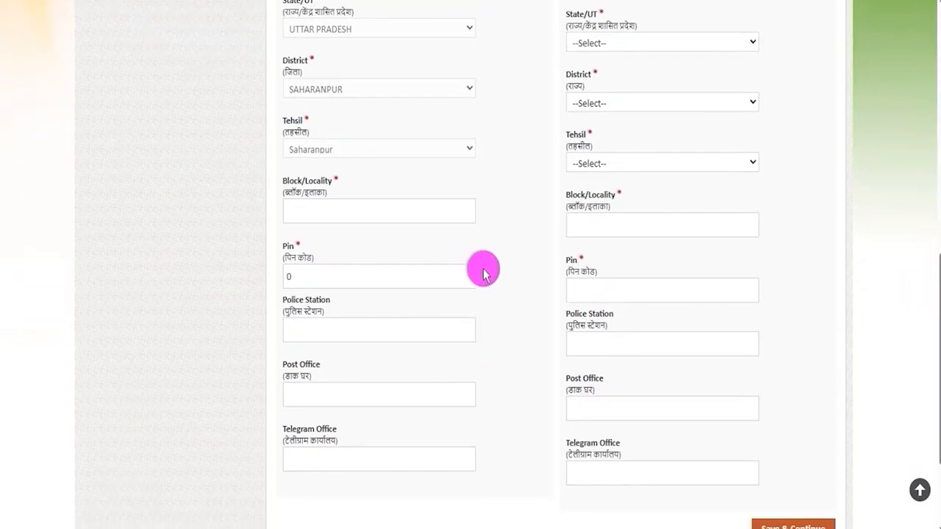
click(311, 209)
click(335, 283)
click(331, 329)
scroll(331, 328, down, 2)
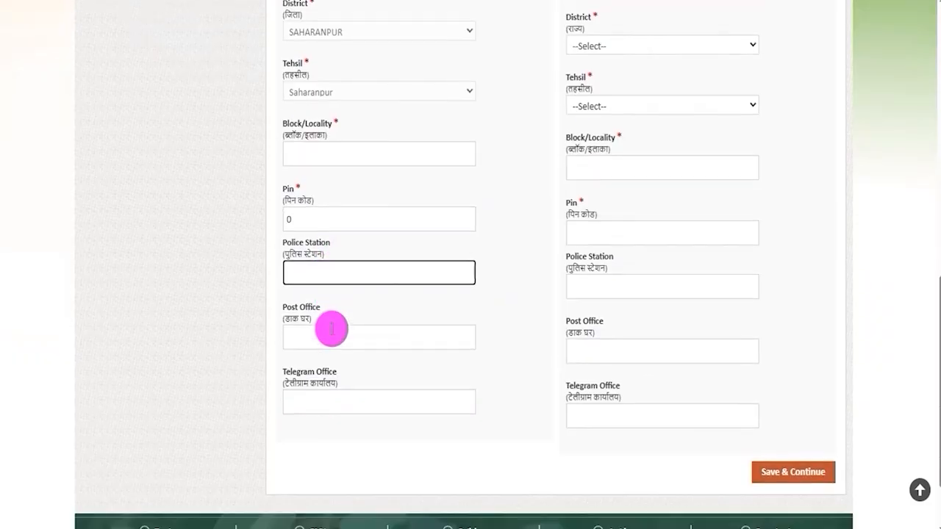
click(319, 244)
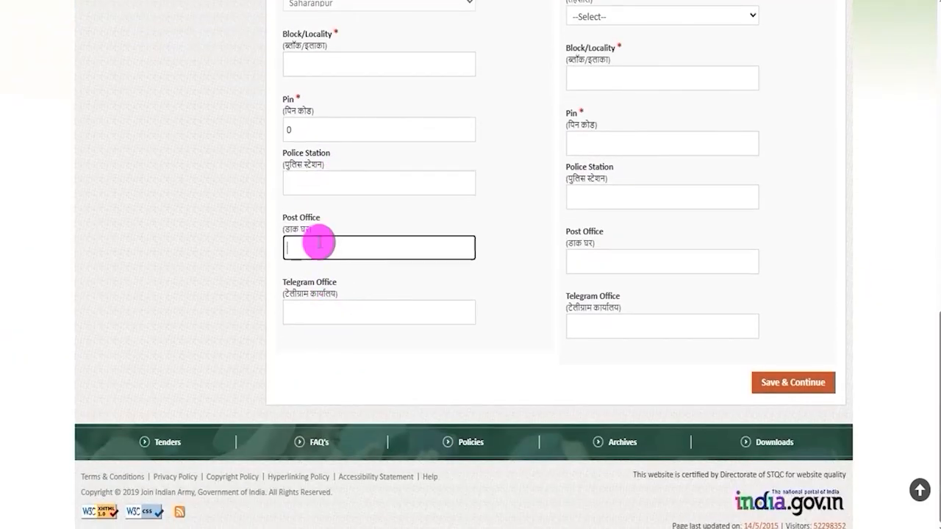
click(330, 313)
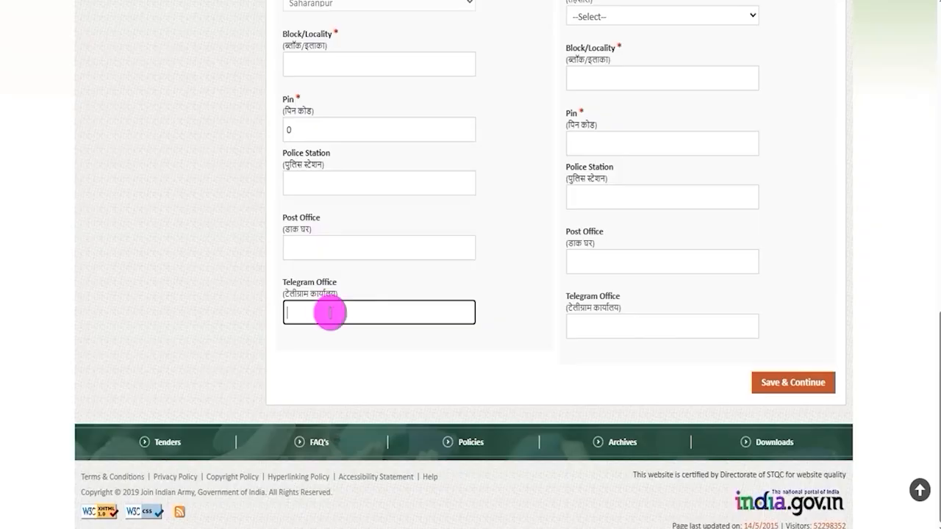
Review the Same As Permanent Address option for the correspondence address, and save the Communication Details section to continue.
scroll(499, 258, up, 10)
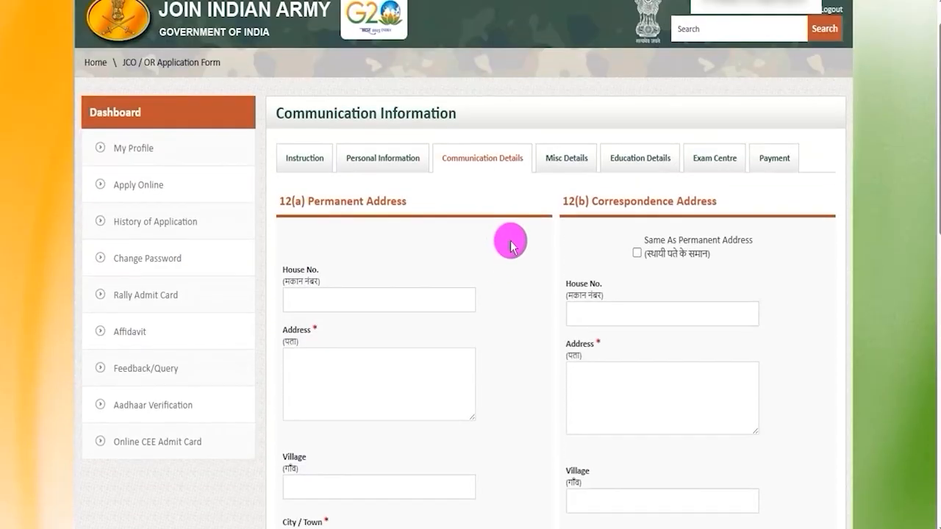
drag(605, 200, 697, 199)
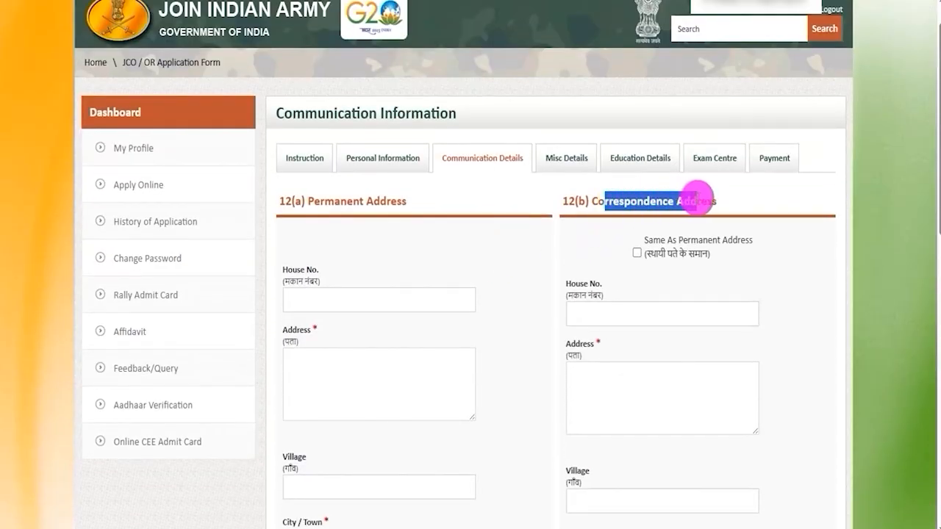
drag(598, 199, 689, 200)
drag(324, 195, 381, 197)
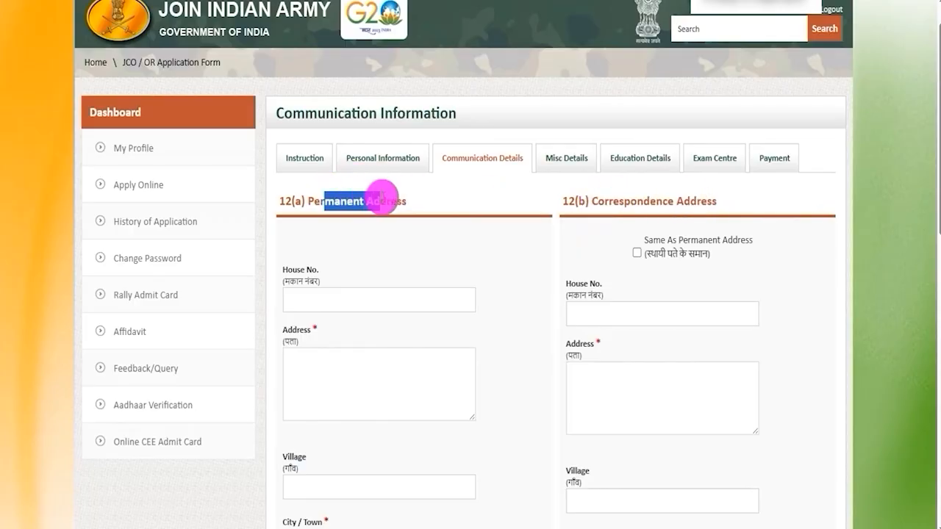
click(603, 251)
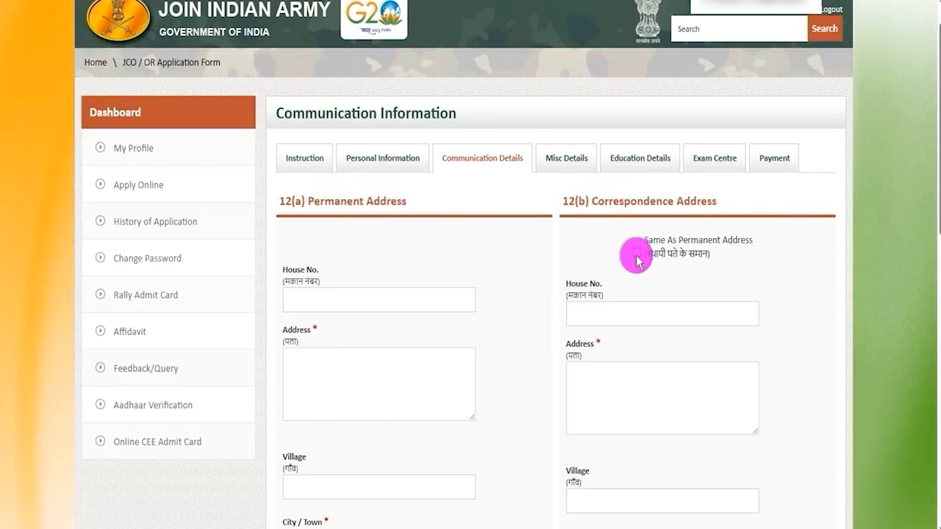
drag(598, 200, 663, 201)
drag(321, 199, 390, 201)
scroll(720, 270, down, 10)
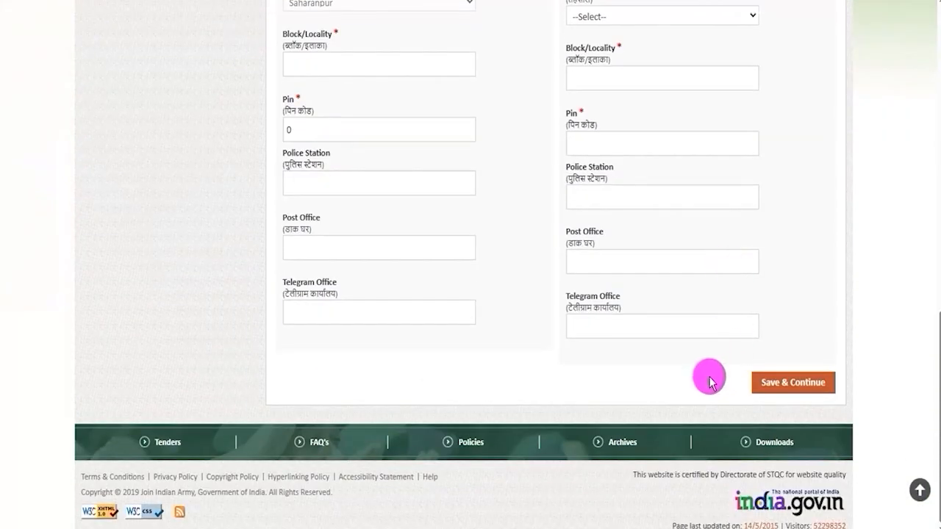
click(786, 385)
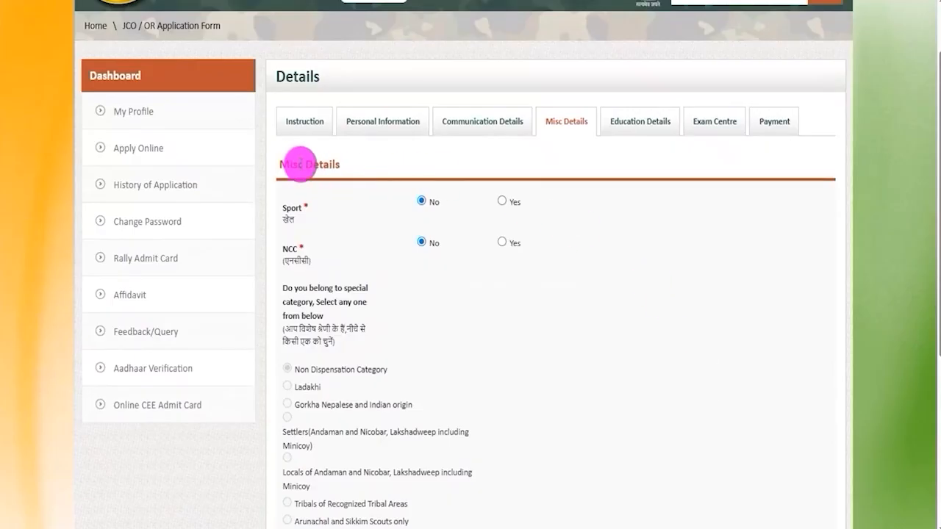
Inspect the extra Sport and NCC Certificate fields by answering Yes, and set both answers back to No.
drag(287, 164, 283, 209)
click(502, 203)
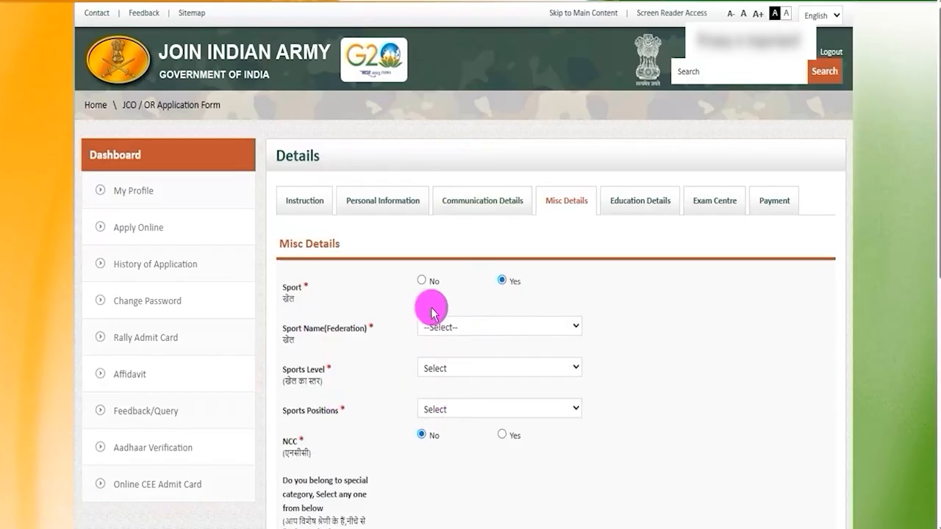
click(421, 281)
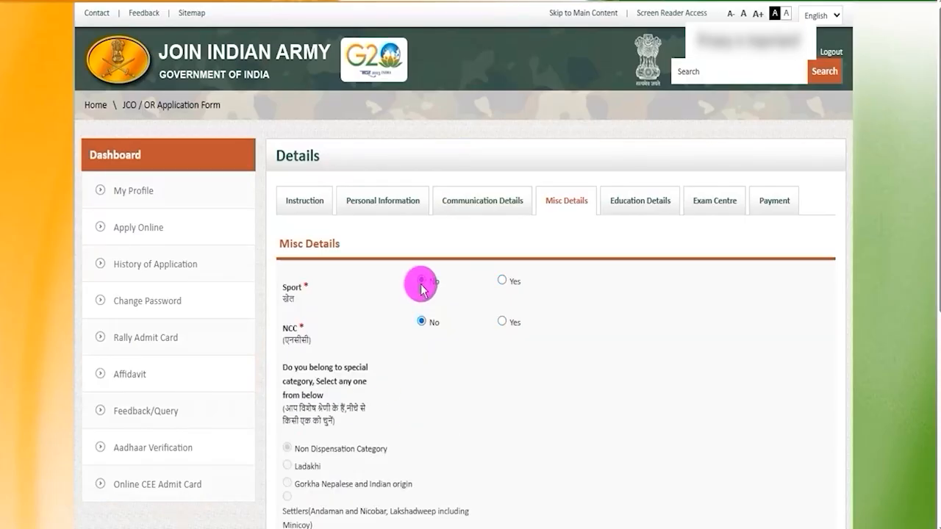
scroll(388, 315, down, 2)
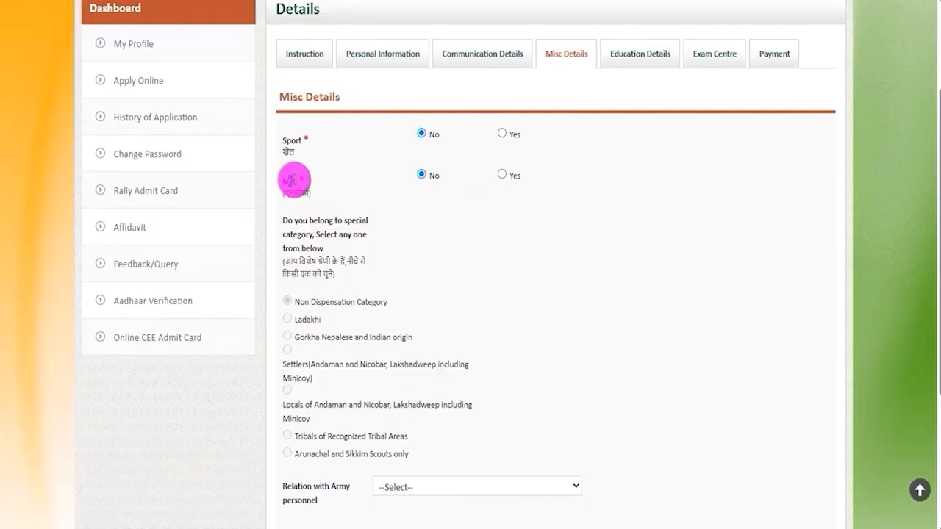
click(502, 175)
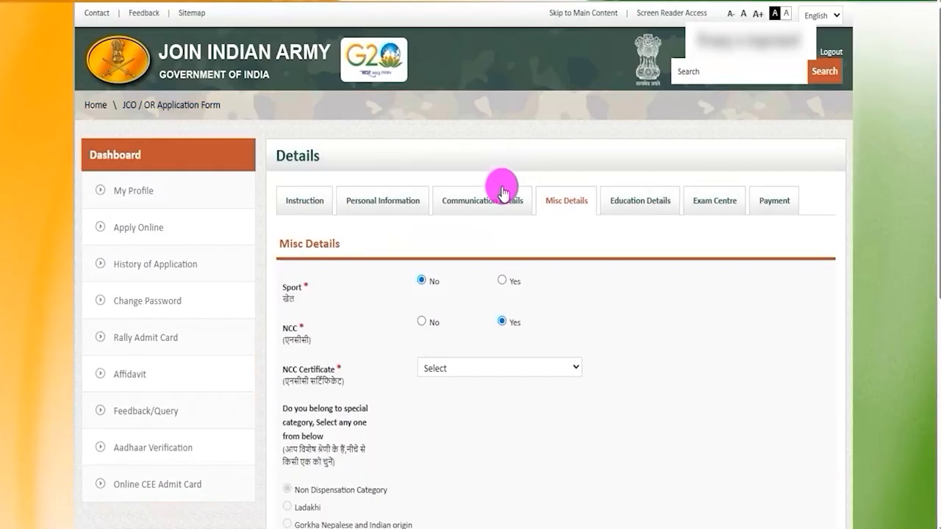
click(443, 370)
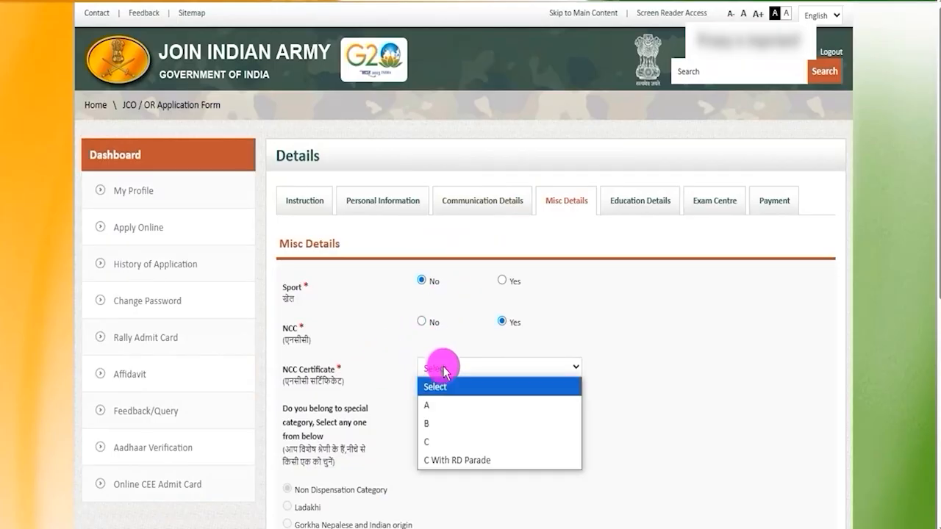
click(422, 323)
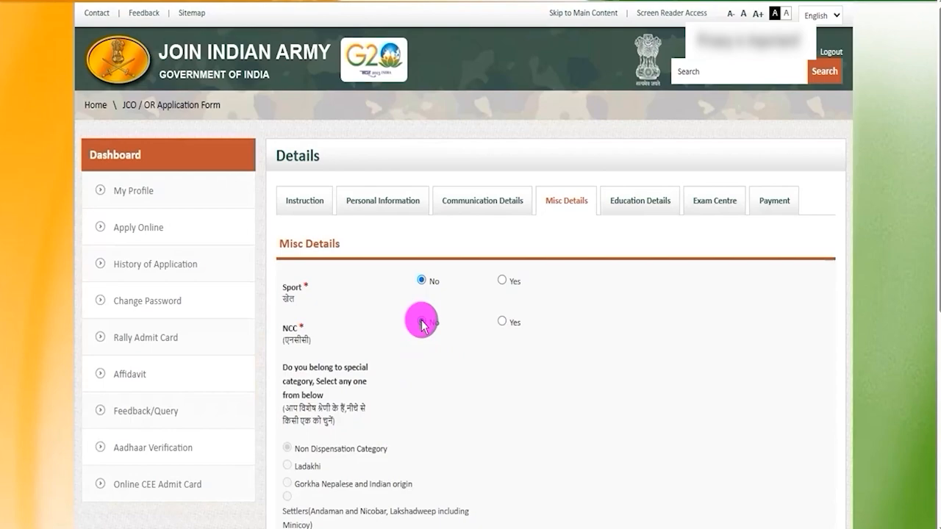
Examine the special category choices and the Relation with Army personnel options in Misc Details.
scroll(421, 323, down, 3)
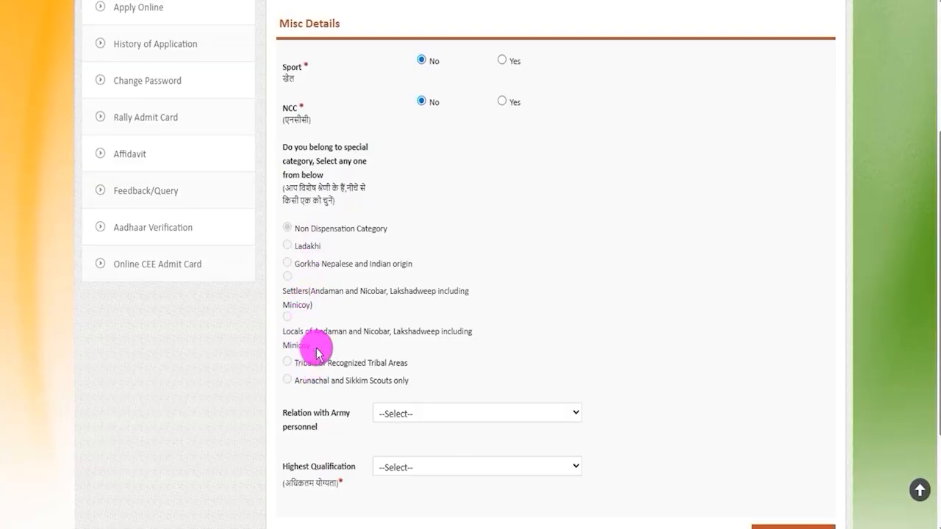
scroll(363, 279, down, 2)
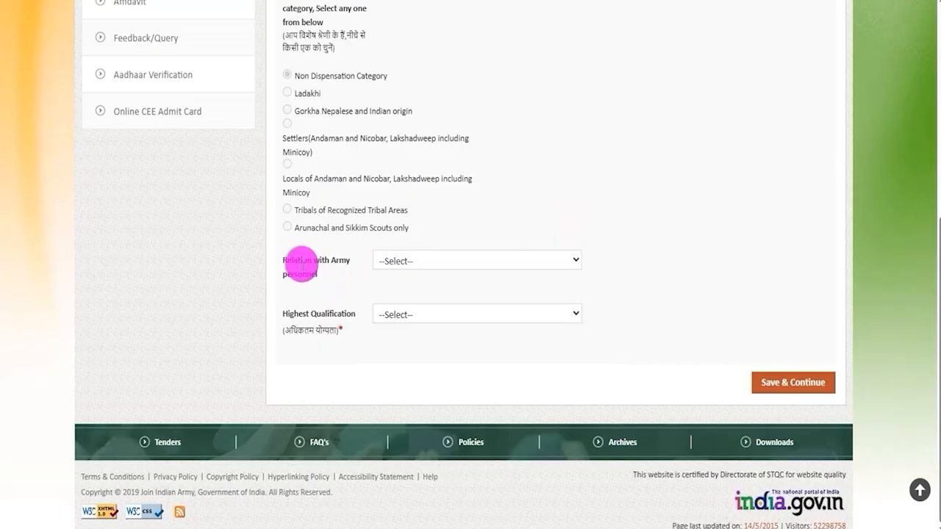
drag(297, 261, 399, 257)
click(399, 259)
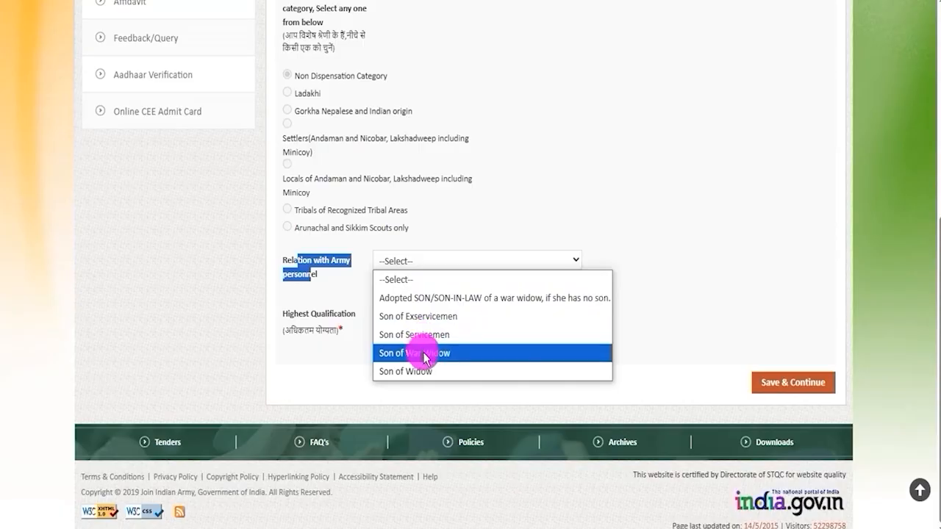
click(646, 197)
click(446, 259)
click(510, 237)
click(457, 261)
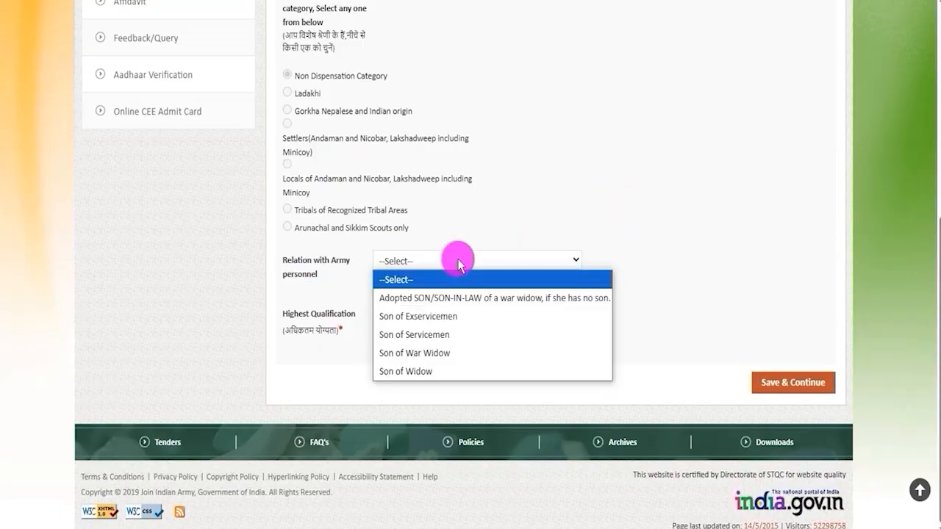
click(682, 230)
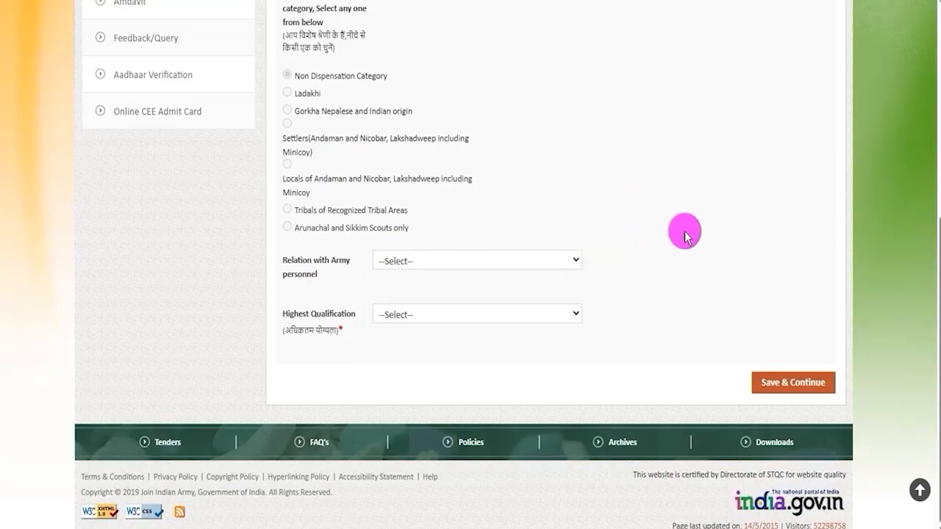
Set the Highest Qualification to GRADUATION and save the Misc Details section to continue.
click(442, 319)
click(405, 406)
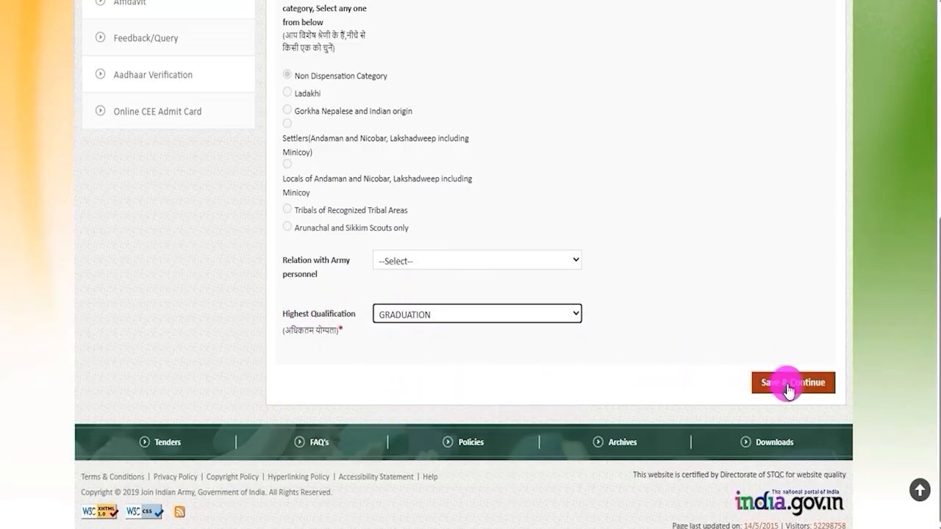
click(832, 394)
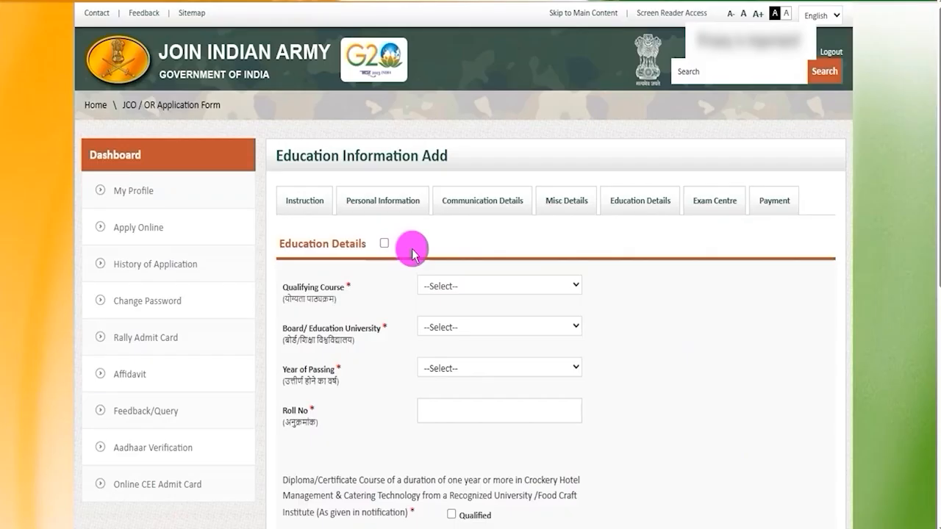
Enable Education Details, set the Qualifying Course to 12th Science and the board to CBSE, and choose the year of passing.
click(383, 243)
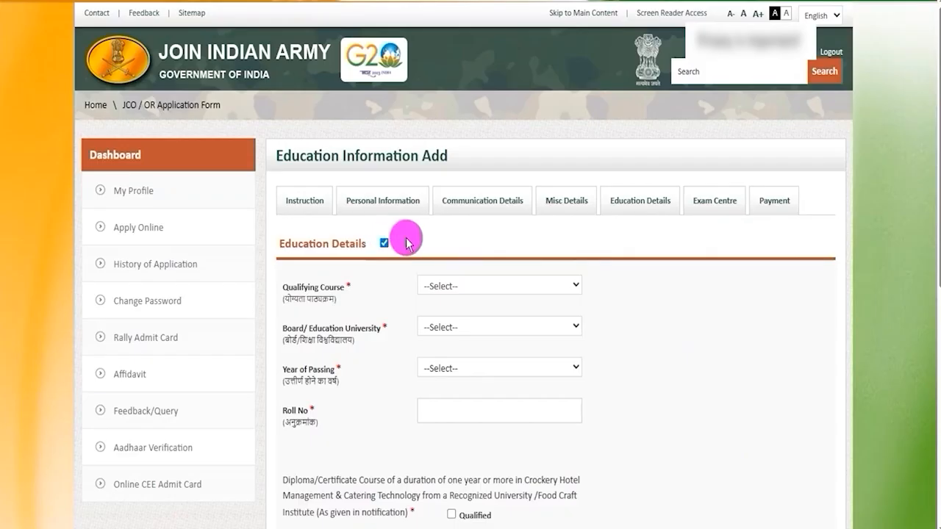
scroll(410, 242, down, 1)
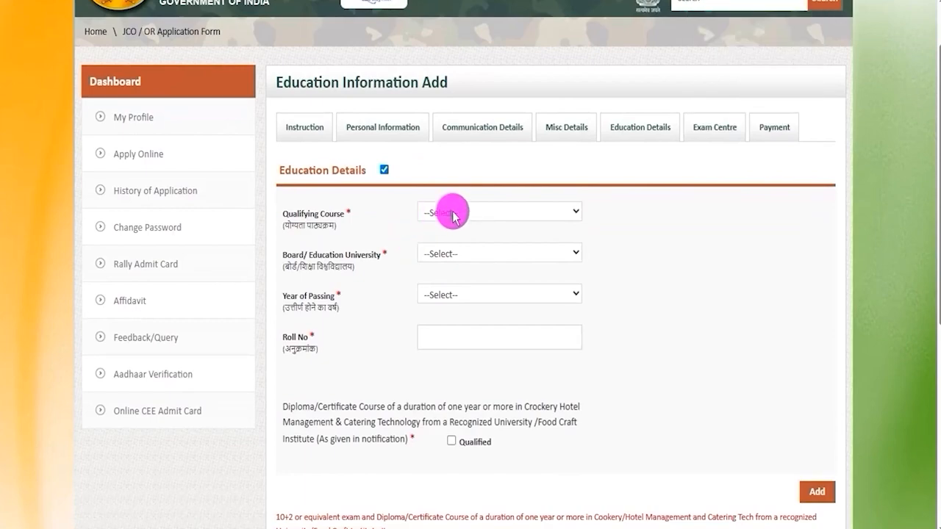
click(452, 213)
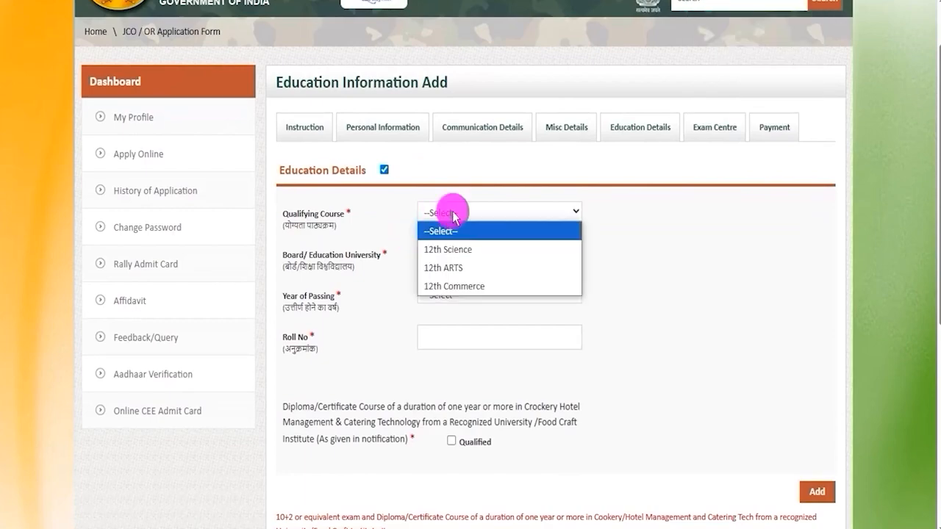
click(448, 249)
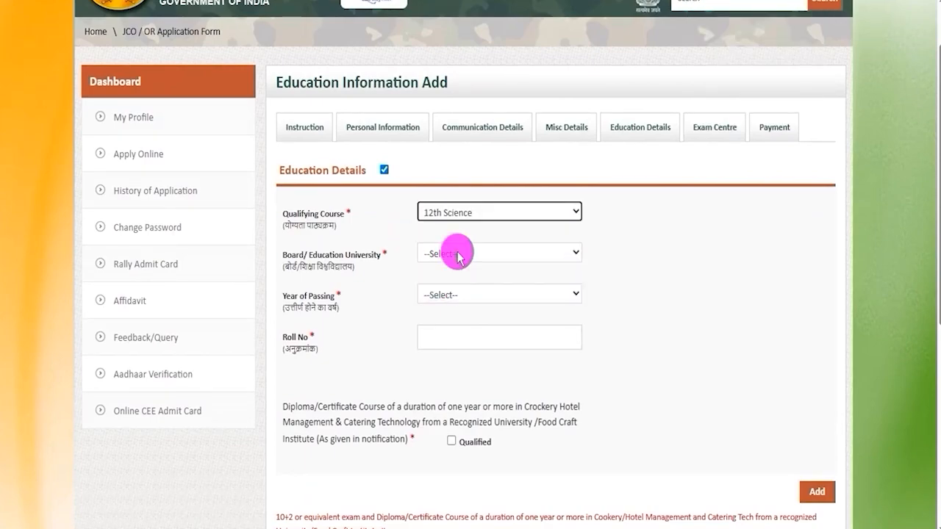
click(456, 254)
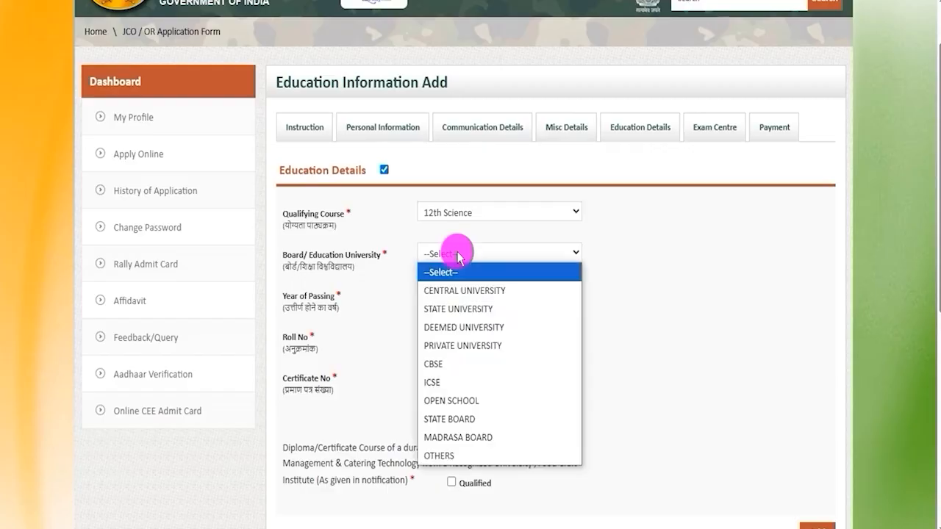
click(450, 288)
click(447, 295)
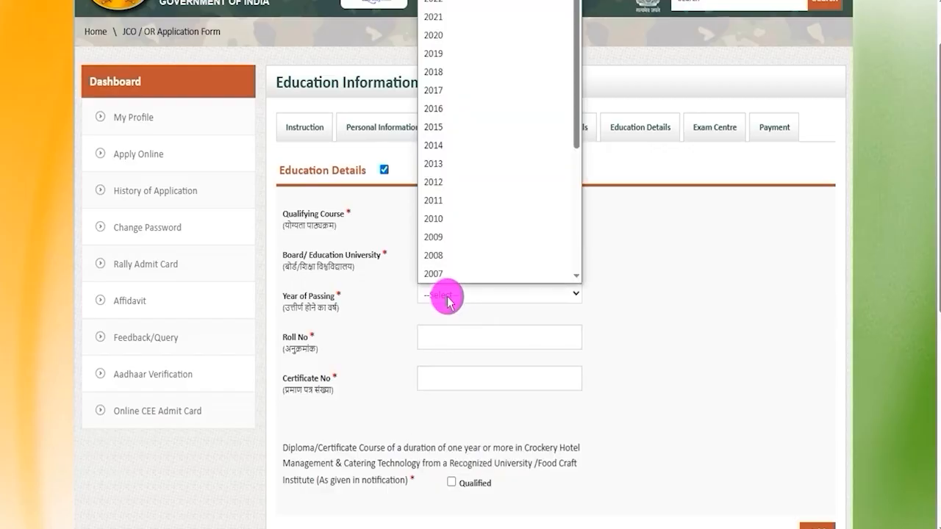
click(439, 109)
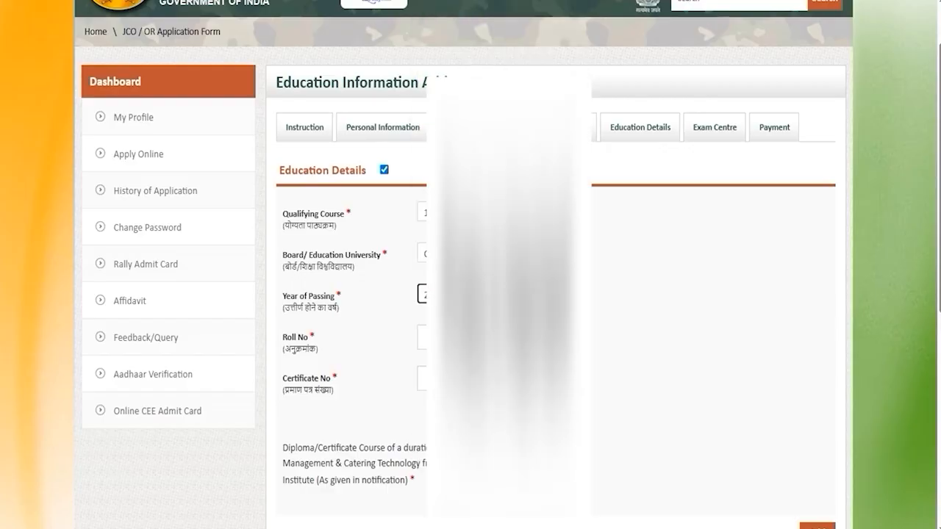
Mark the Hotel Management & Catering Technology diploma/certificate course as Qualified, and save the education section to continue.
scroll(470, 265, down, 2)
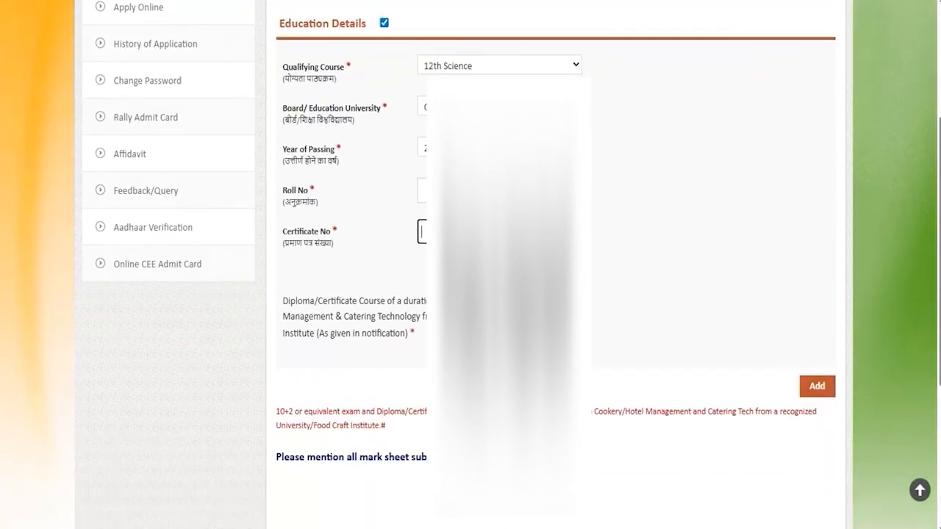
drag(295, 301, 563, 296)
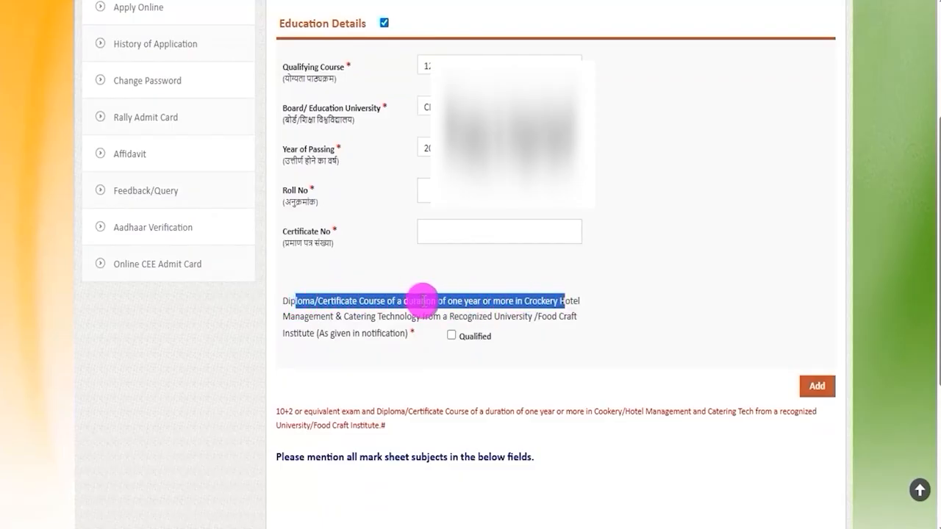
drag(326, 316, 414, 313)
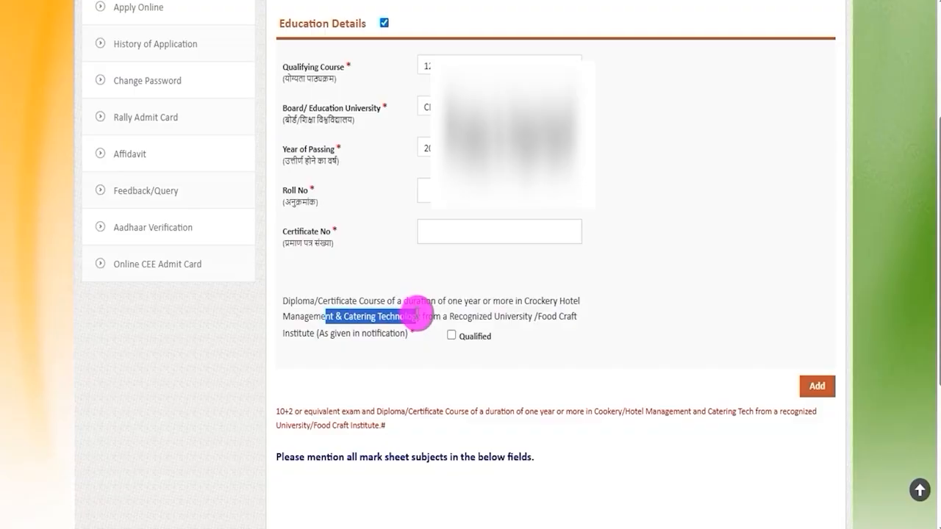
click(450, 335)
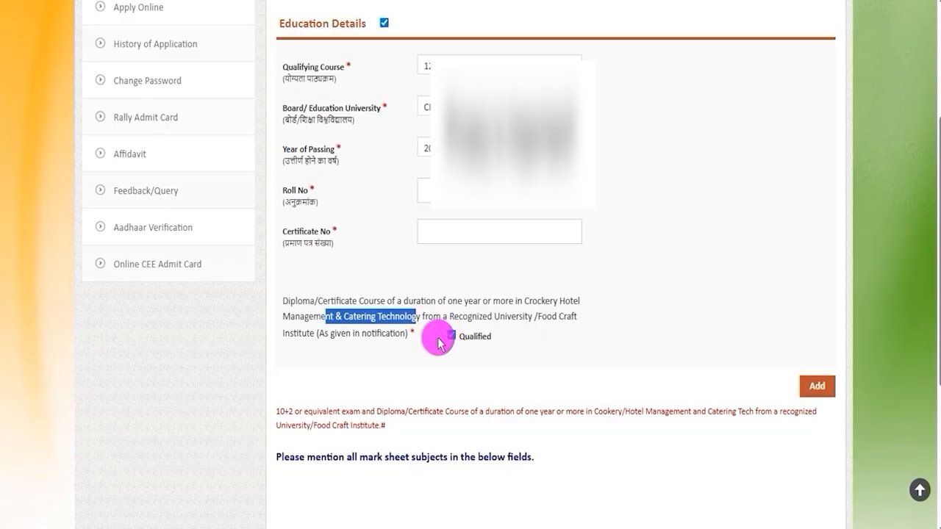
scroll(528, 378, down, 2)
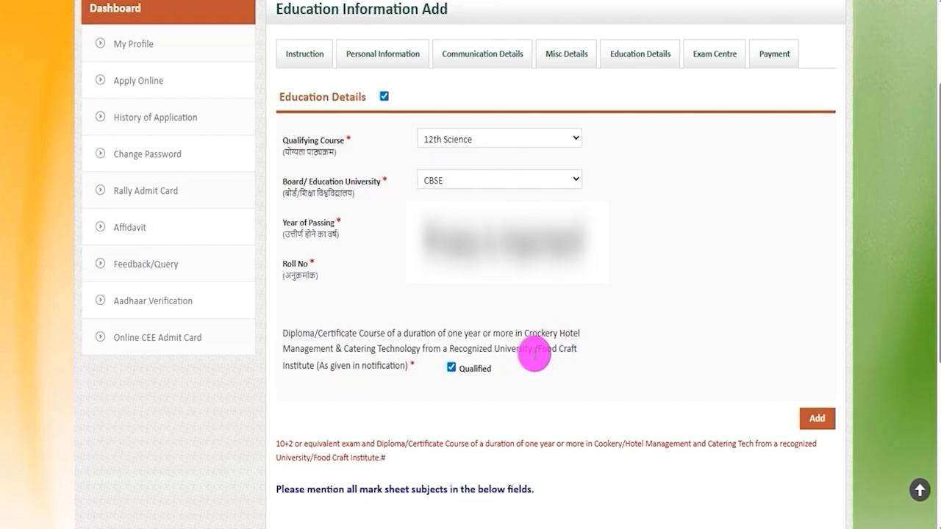
scroll(634, 368, down, 4)
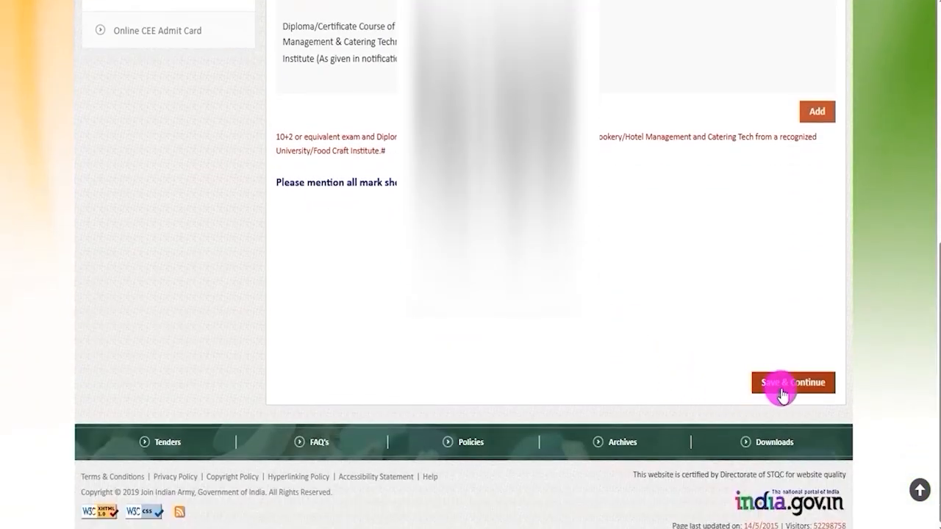
click(782, 393)
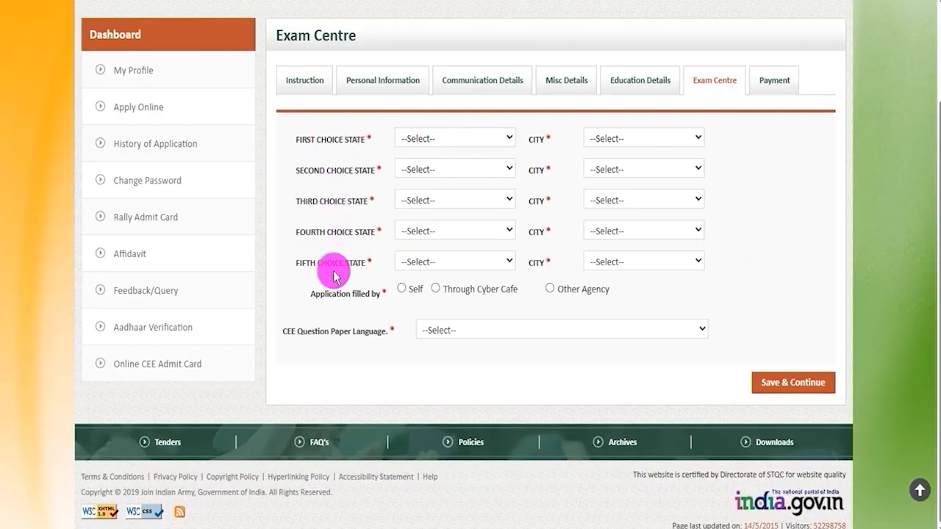
Set the first exam centre choice to Goa with city Panaji and the second choice to Kerala with city Alappuzha.
drag(316, 265, 341, 264)
click(444, 138)
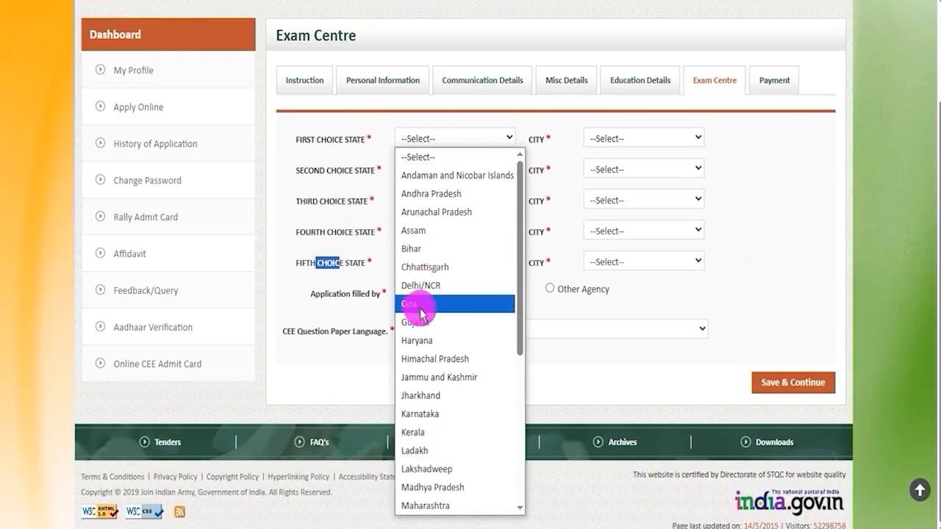
click(450, 300)
scroll(610, 161, up, 2)
click(625, 258)
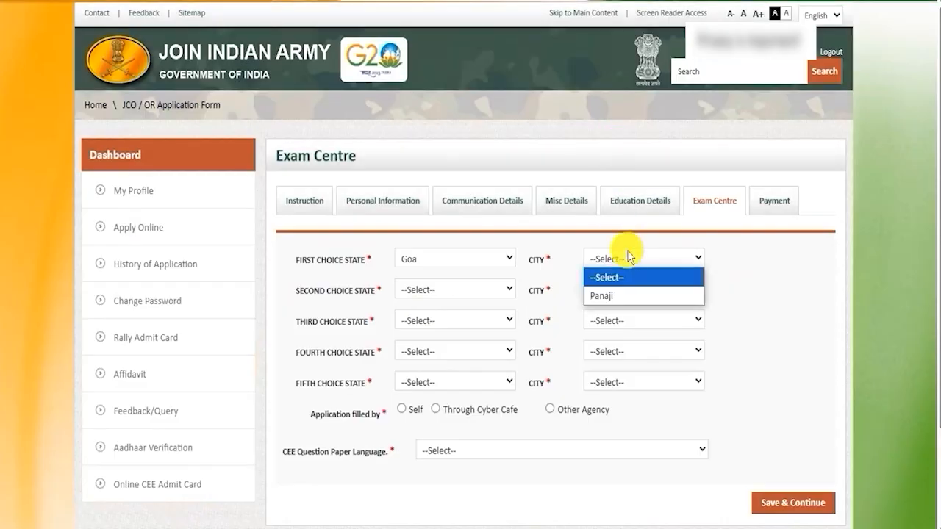
click(629, 296)
click(436, 288)
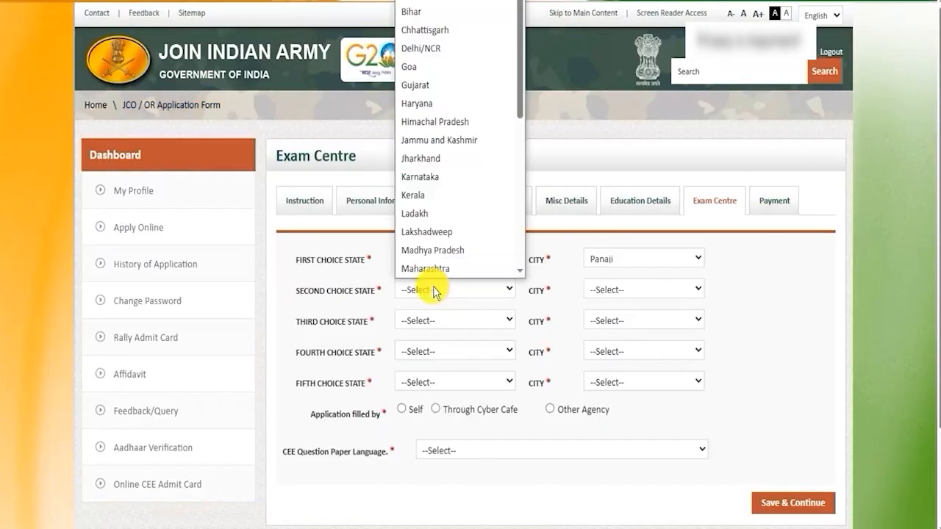
click(414, 195)
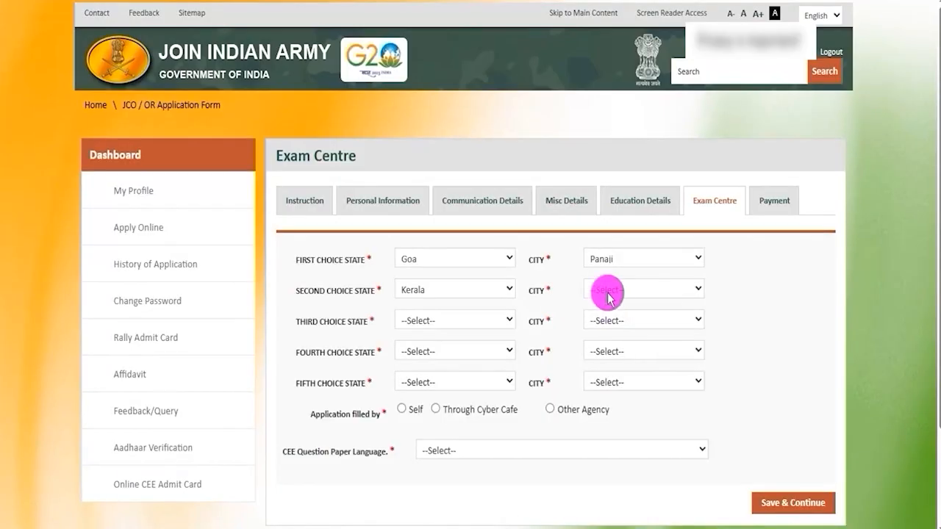
click(610, 297)
click(594, 324)
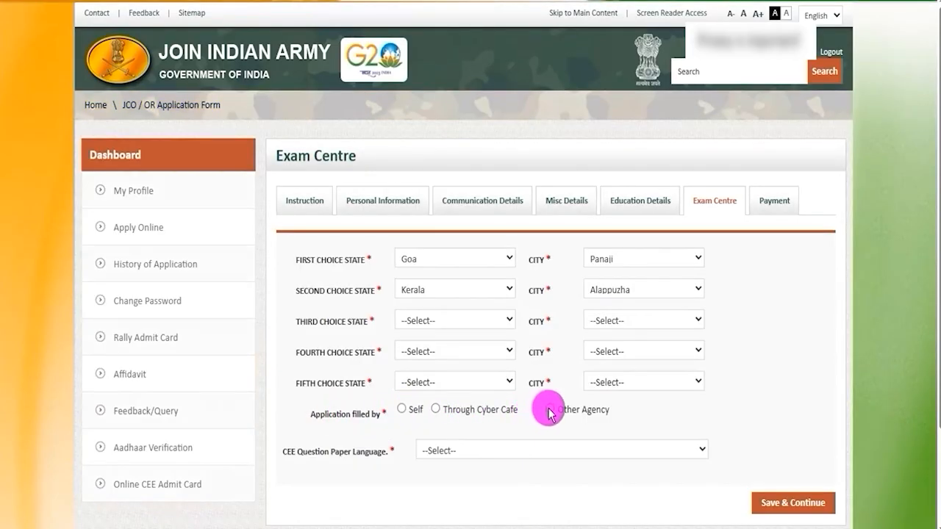
Set Application filled by to Self and the CEE Question Paper Language to Hindi, and save the Exam Centre section to continue.
scroll(490, 303, down, 2)
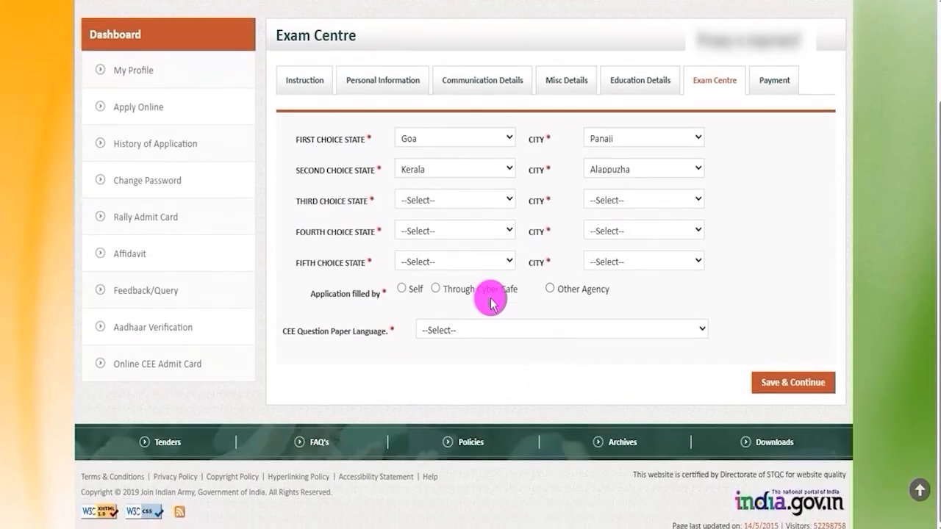
click(402, 289)
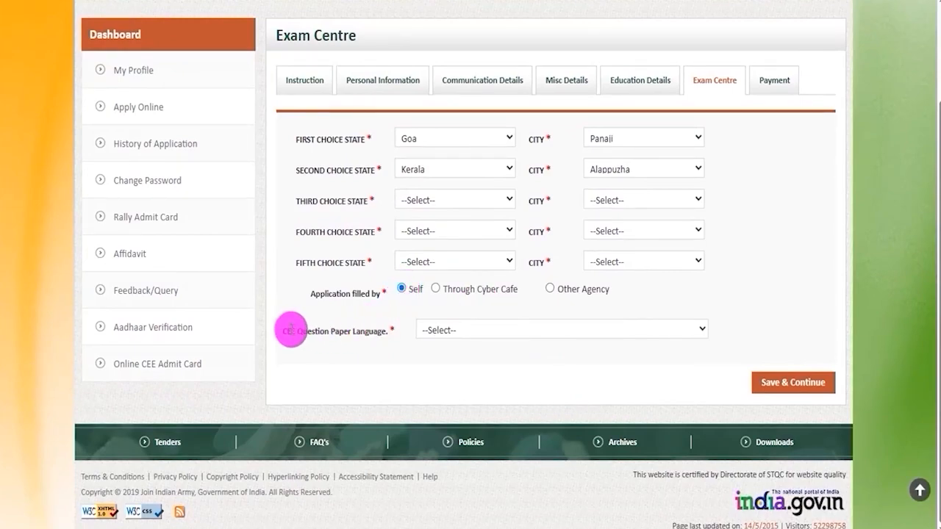
drag(291, 330, 366, 331)
click(484, 335)
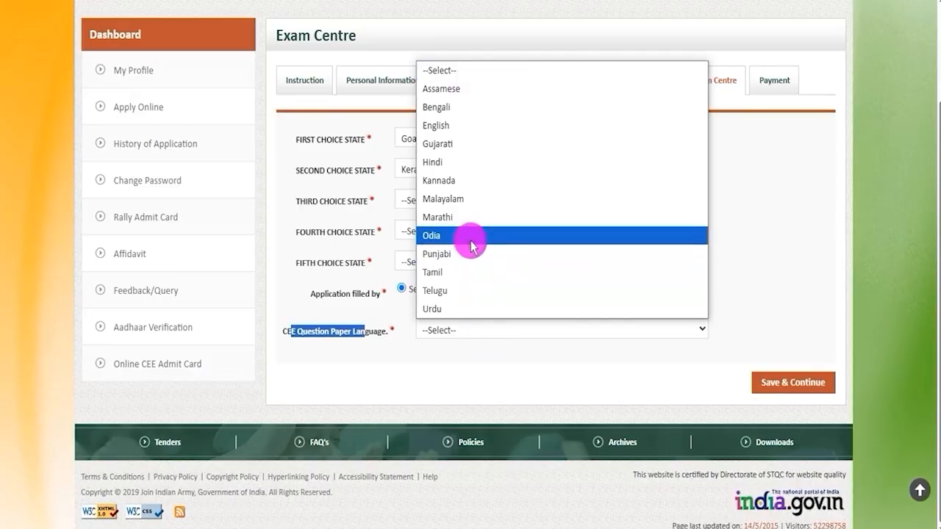
click(459, 162)
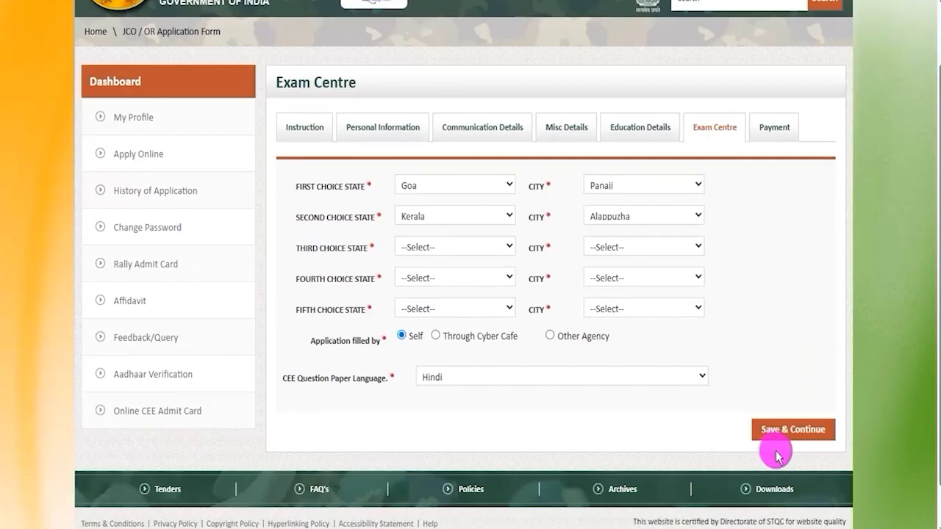
click(826, 436)
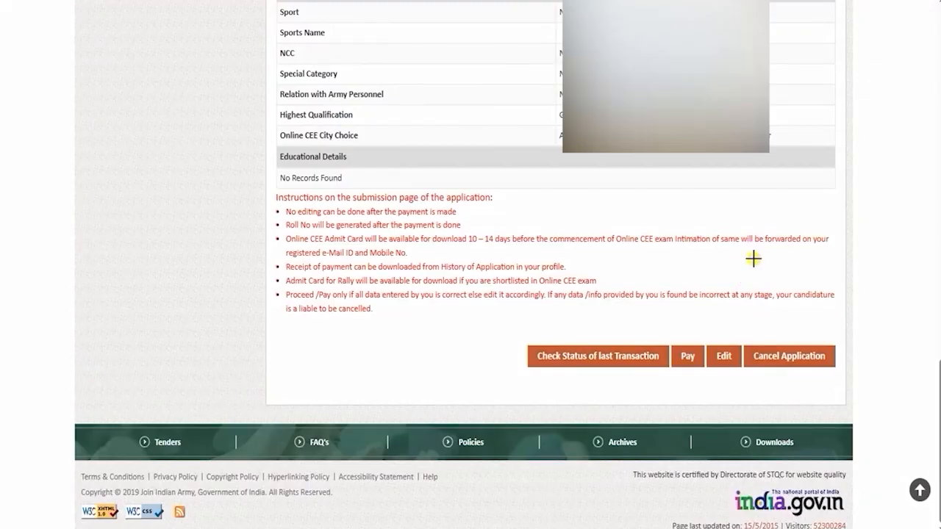
Proceed from the application summary to the fee payment page, and review the registration title and payable amount.
drag(753, 259, 728, 344)
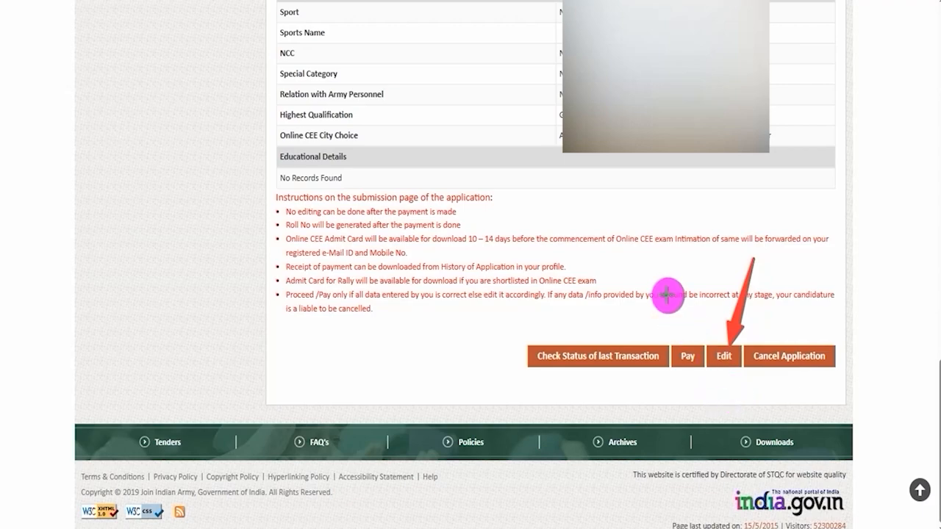
mouse_move(654, 270)
mouse_down()
mouse_move(686, 319)
mouse_move(687, 345)
mouse_up()
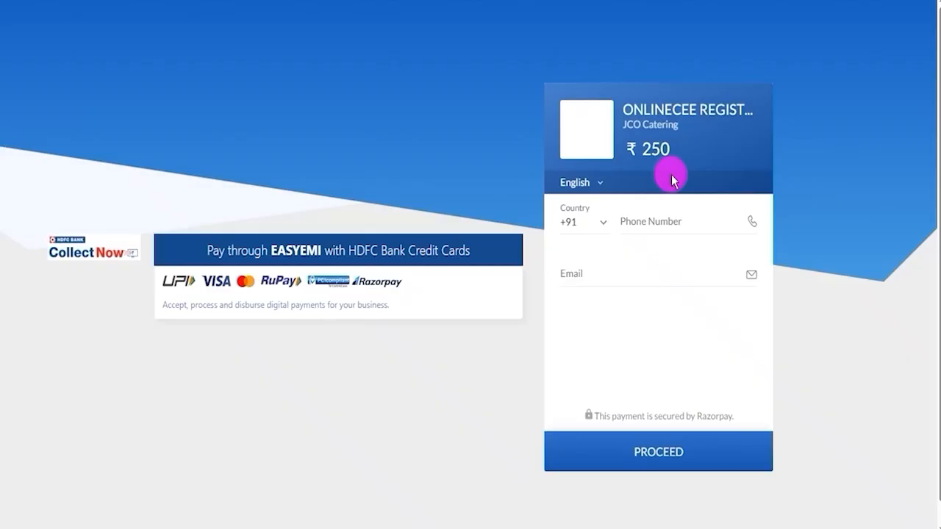
drag(625, 106, 698, 106)
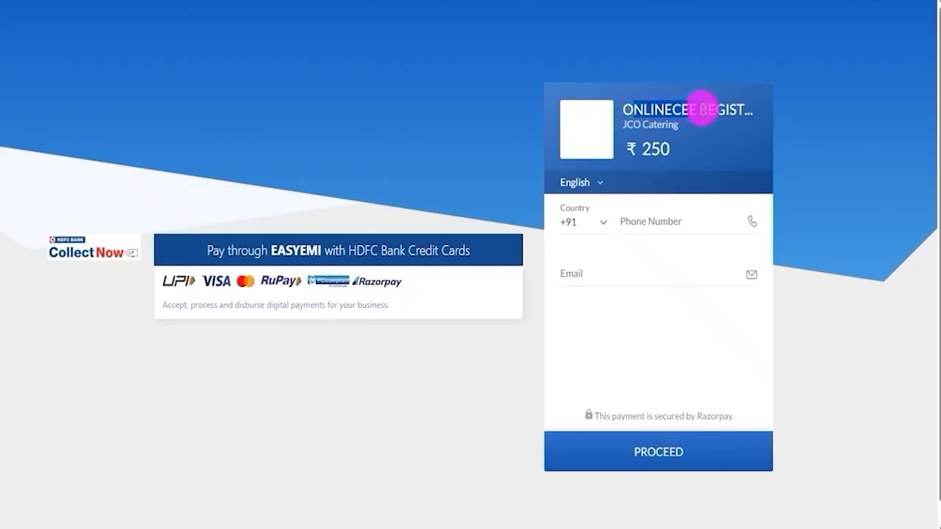
drag(650, 150, 666, 150)
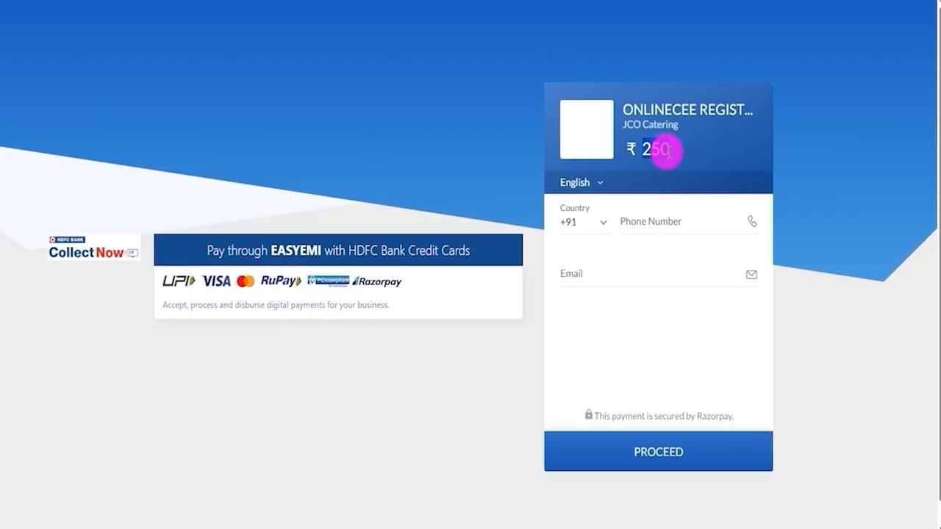
Continue past the phone number and email fields, review the UPI, card and netbanking options, and show the payment QR code.
click(646, 225)
click(599, 277)
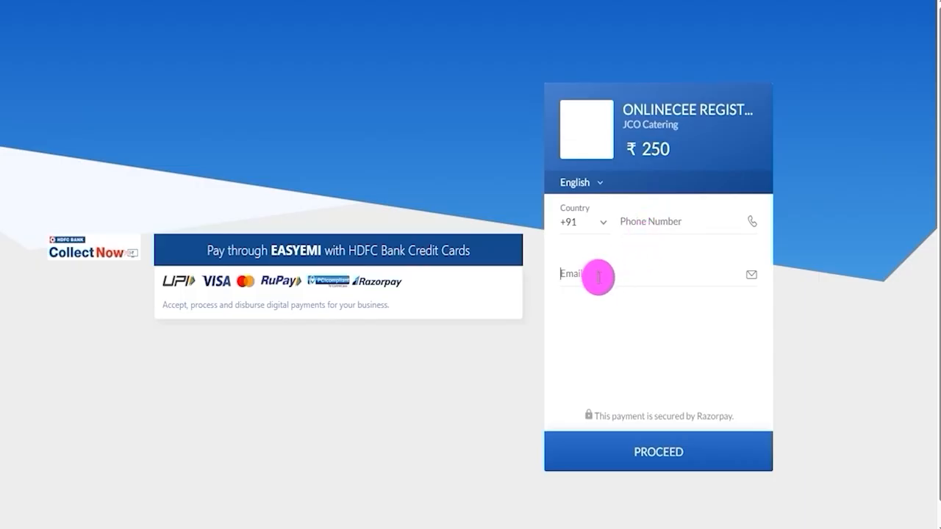
click(662, 455)
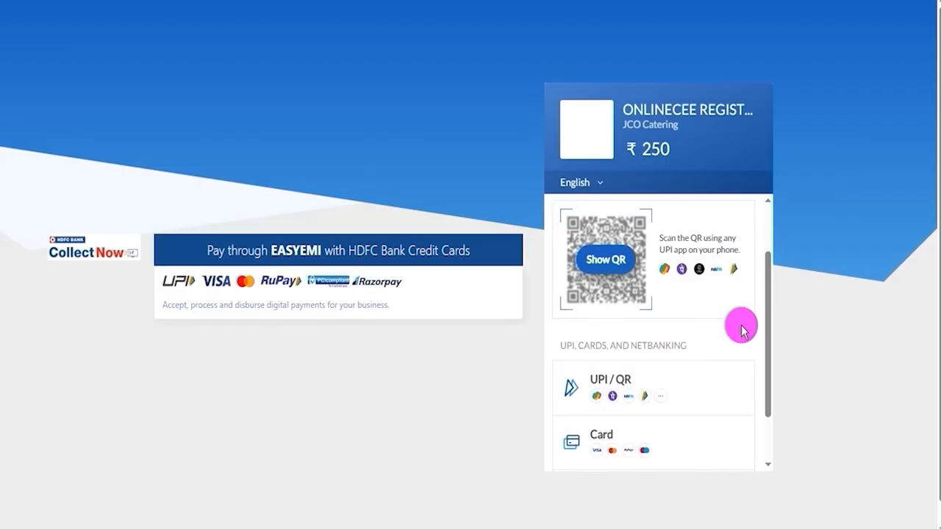
scroll(741, 330, down, 1)
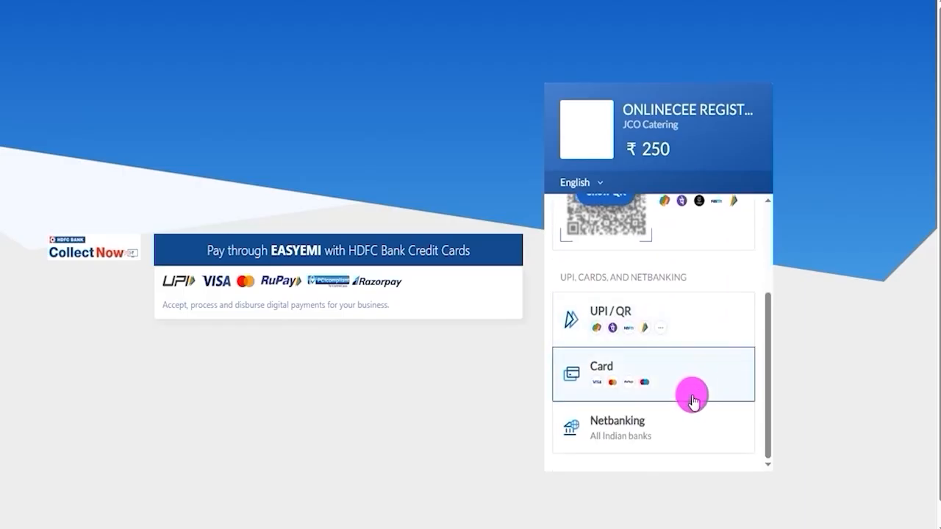
drag(766, 365, 771, 334)
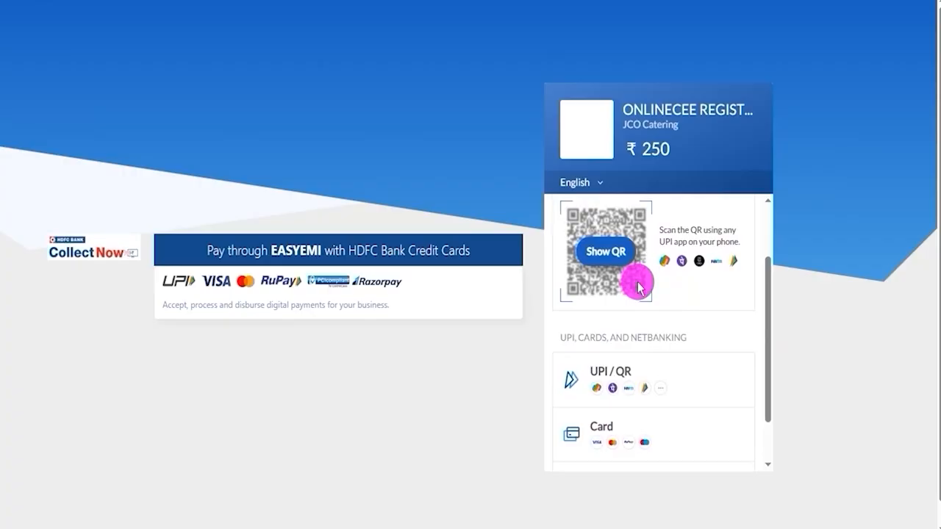
click(604, 253)
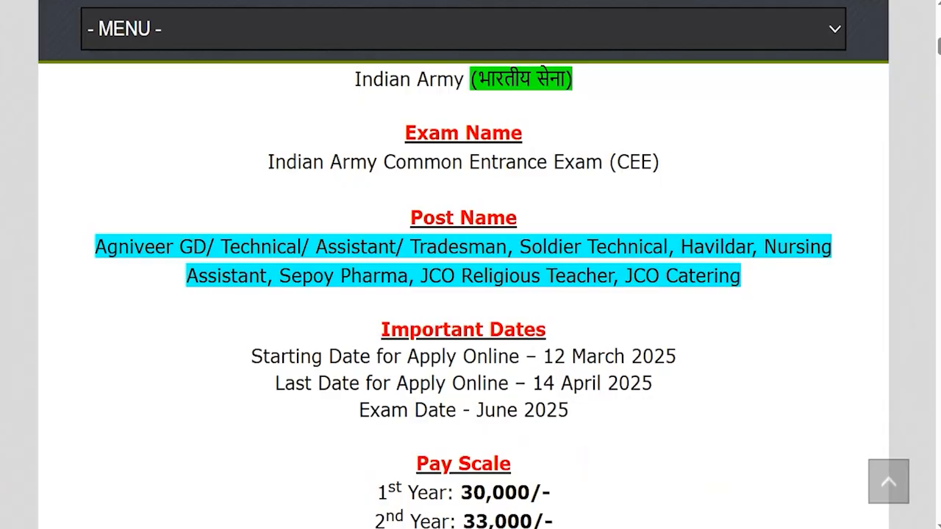
drag(133, 236, 671, 292)
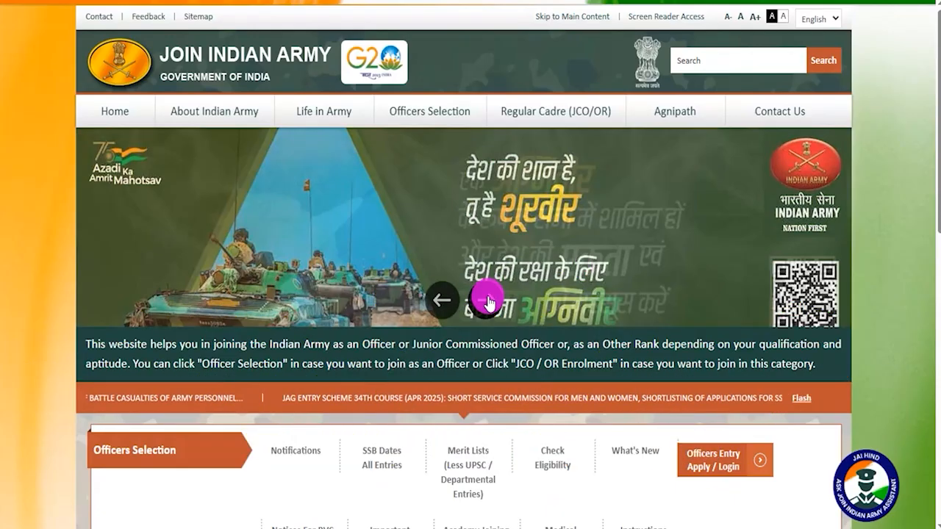
click(490, 300)
click(491, 301)
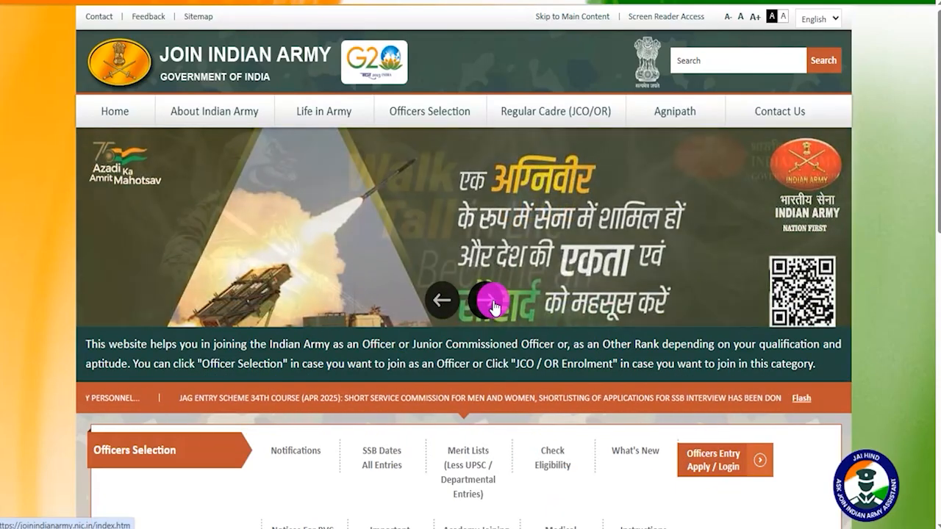